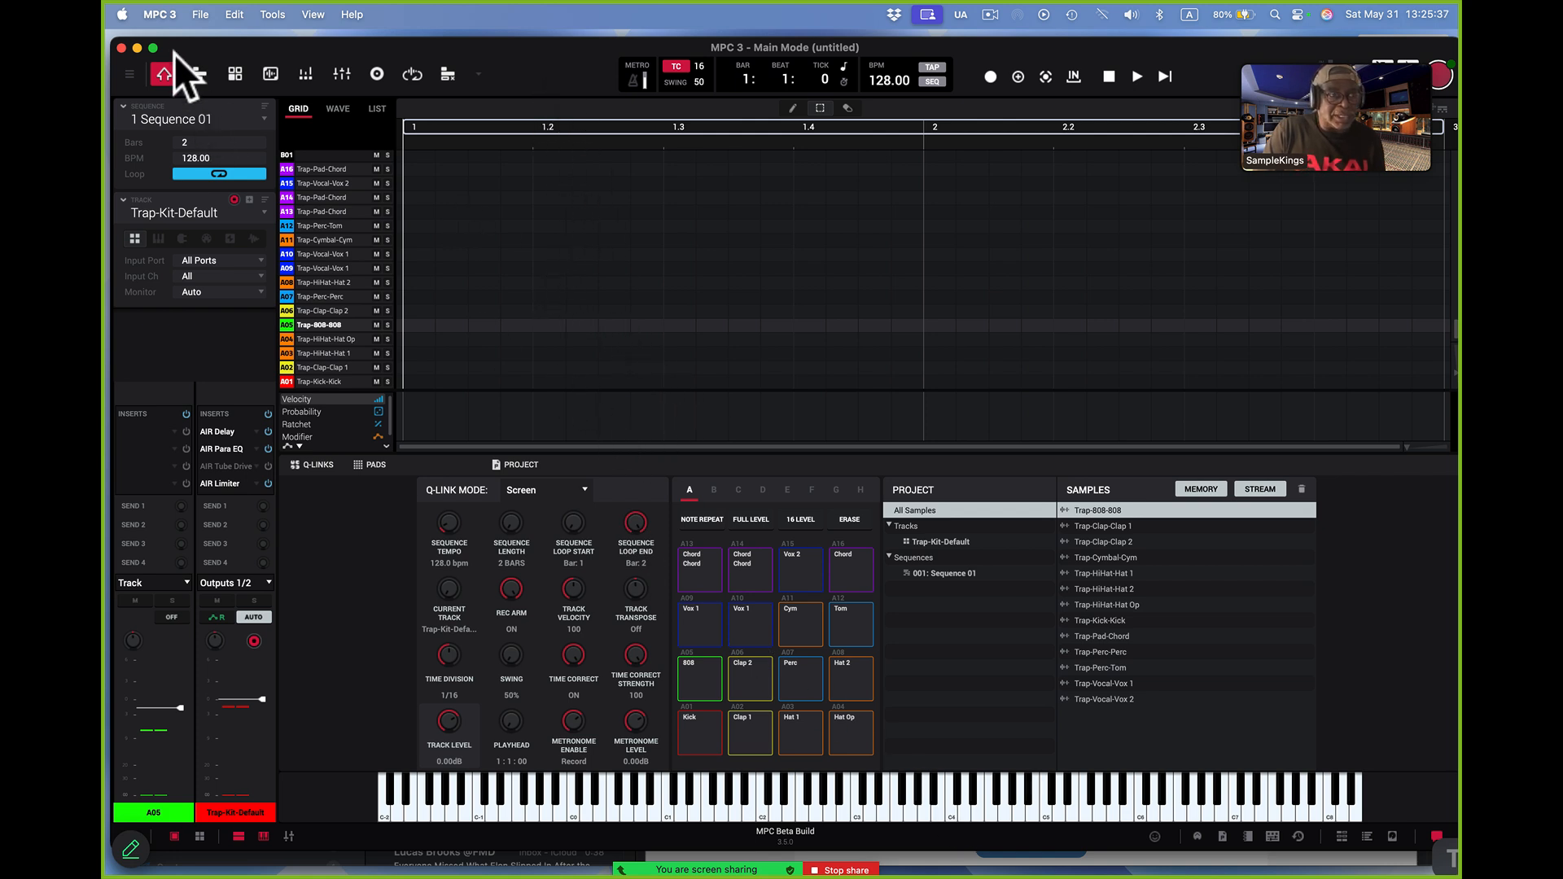
# Load the recent Film Score Stuff project, importing by Selected Sequences with only sequence 1, BoomBap-Kit-MP Crime 85 Dbm, chosen
pyautogui.click(198, 11)
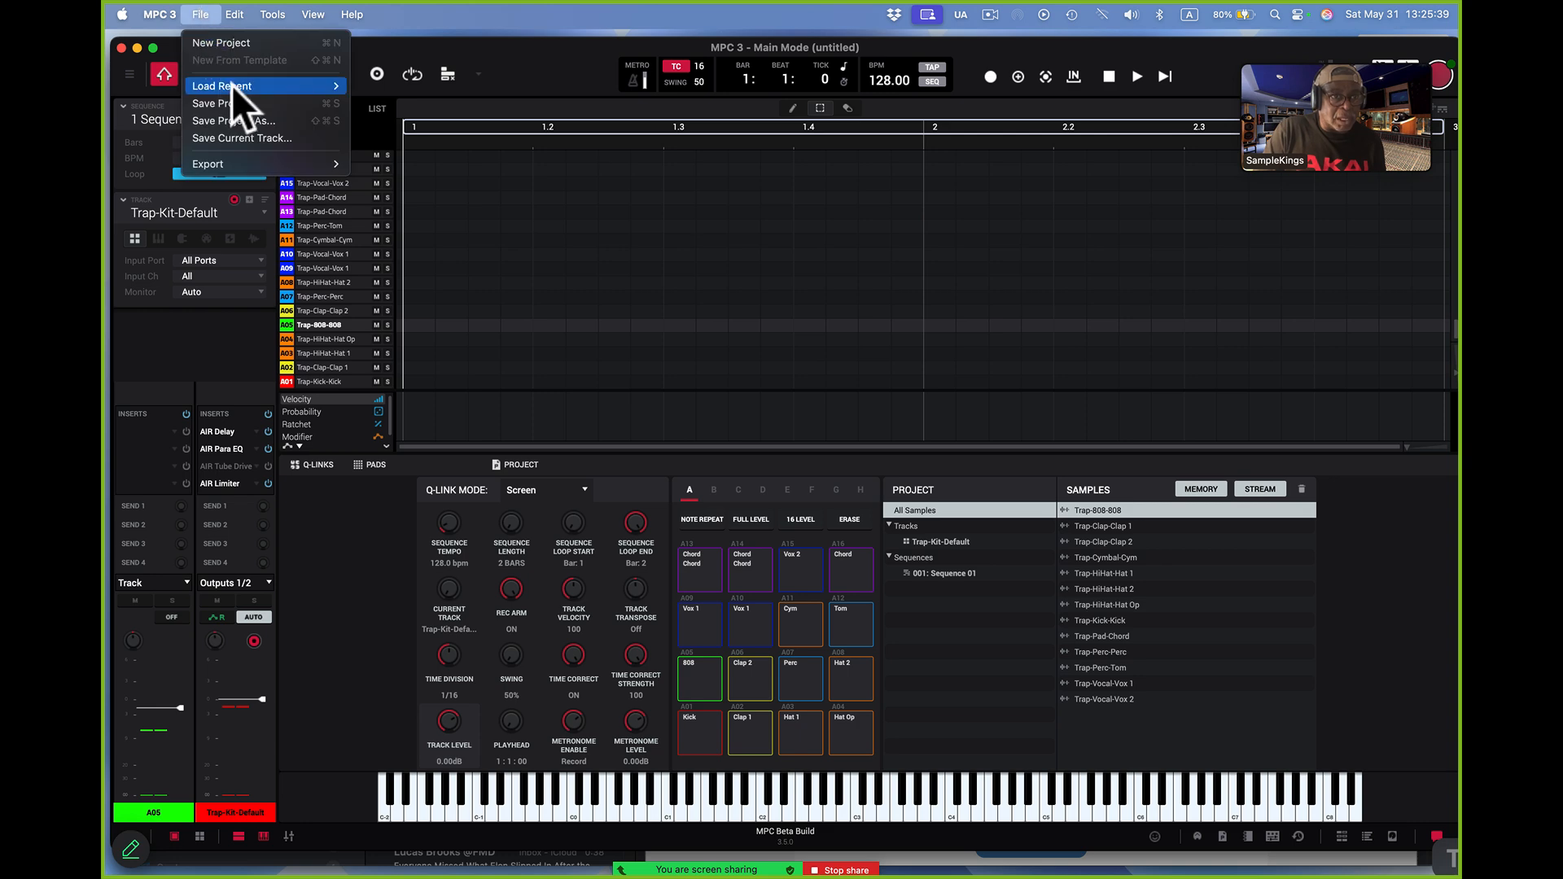
pyautogui.click(366, 86)
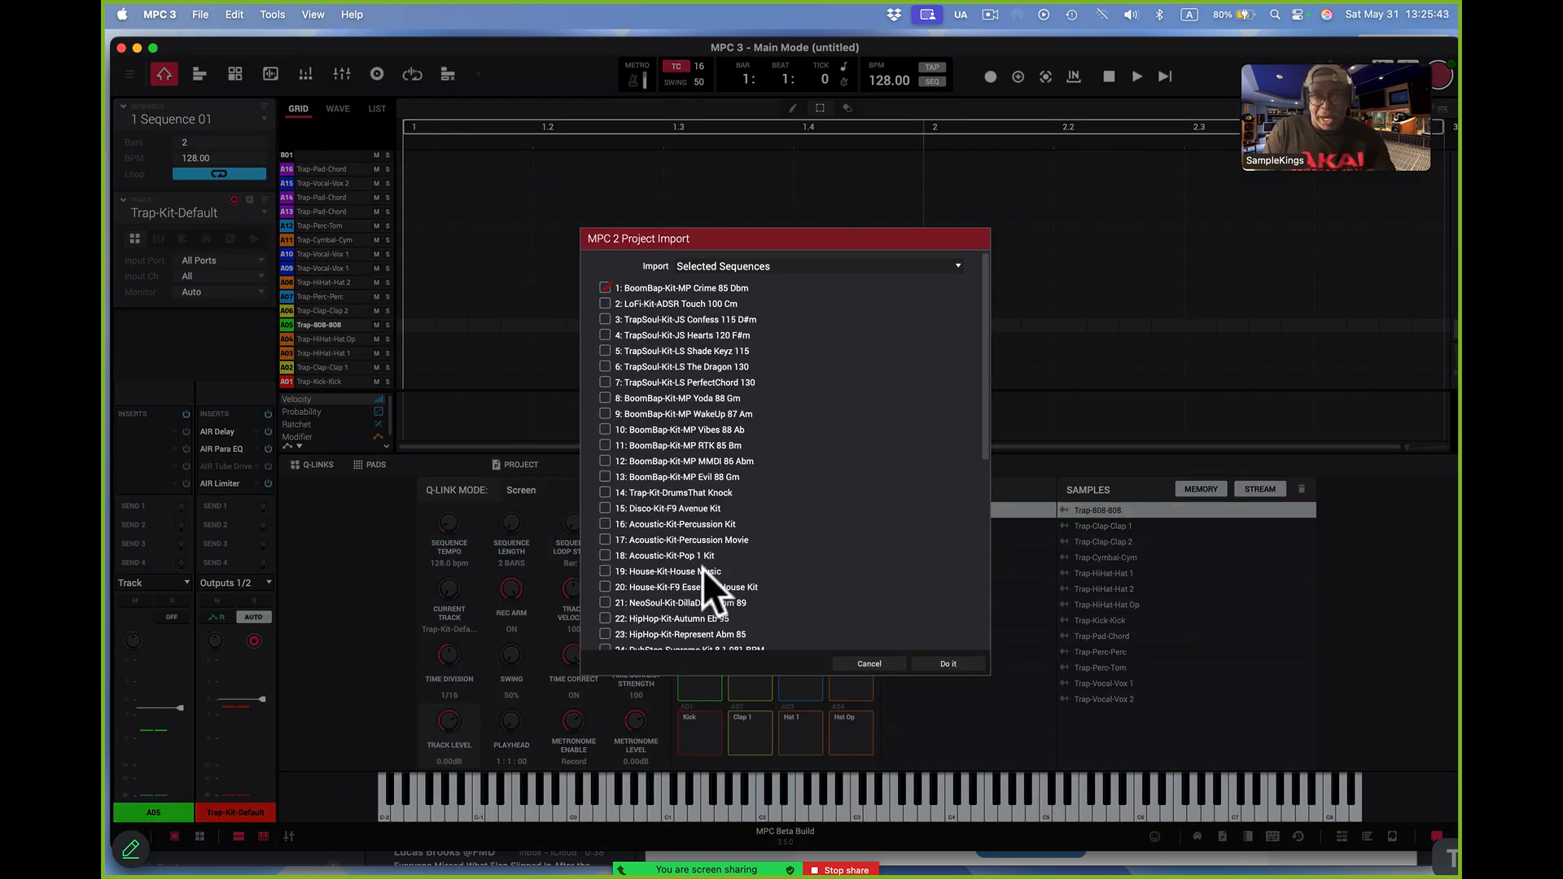
pyautogui.click(951, 267)
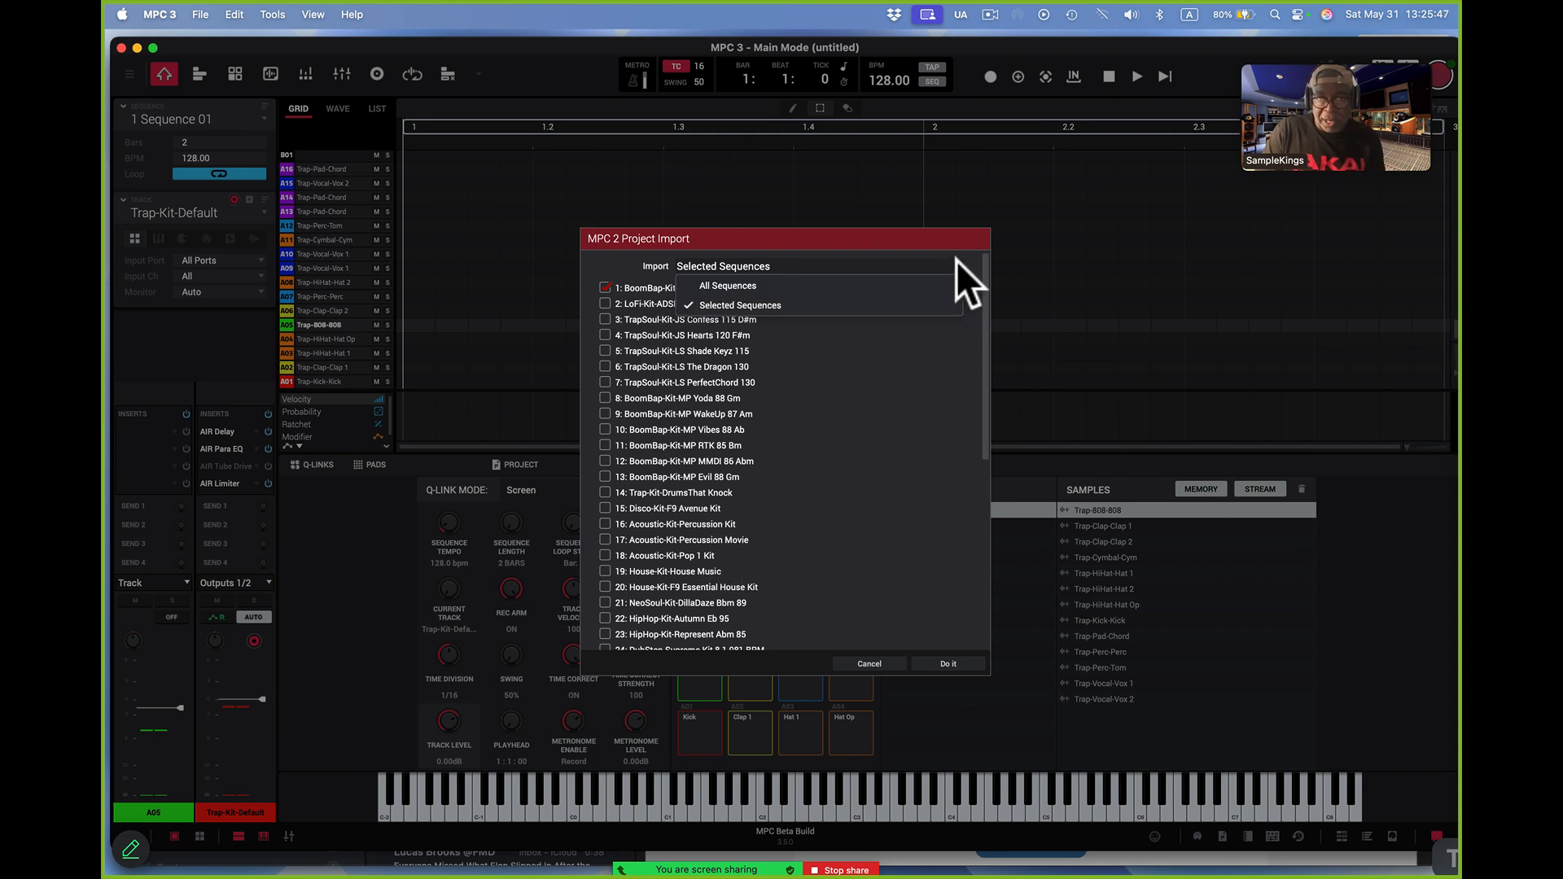
pyautogui.click(944, 277)
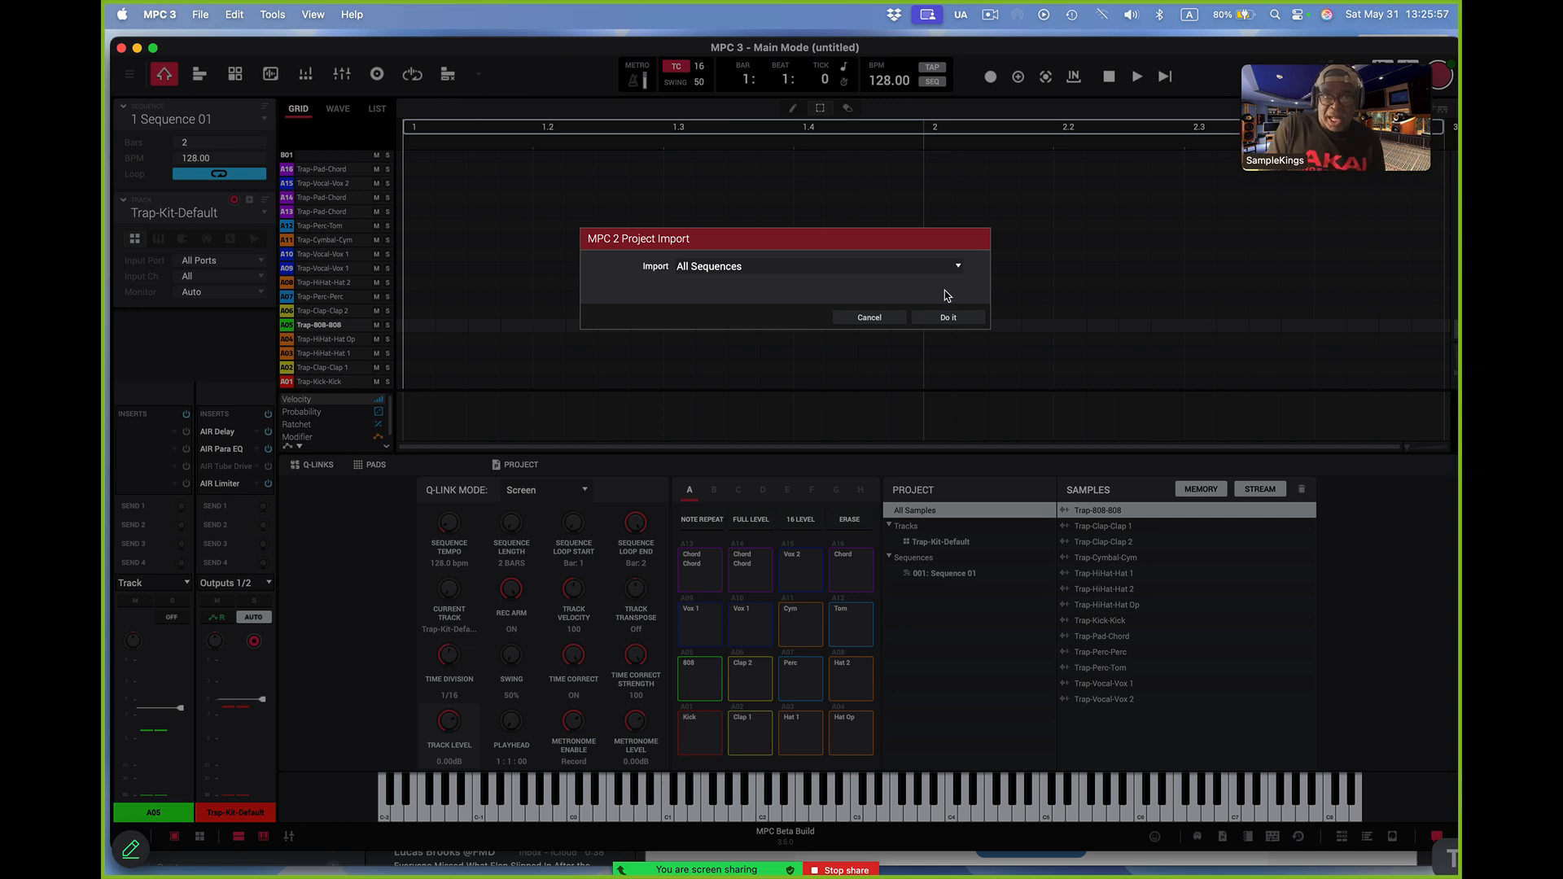
pyautogui.click(957, 264)
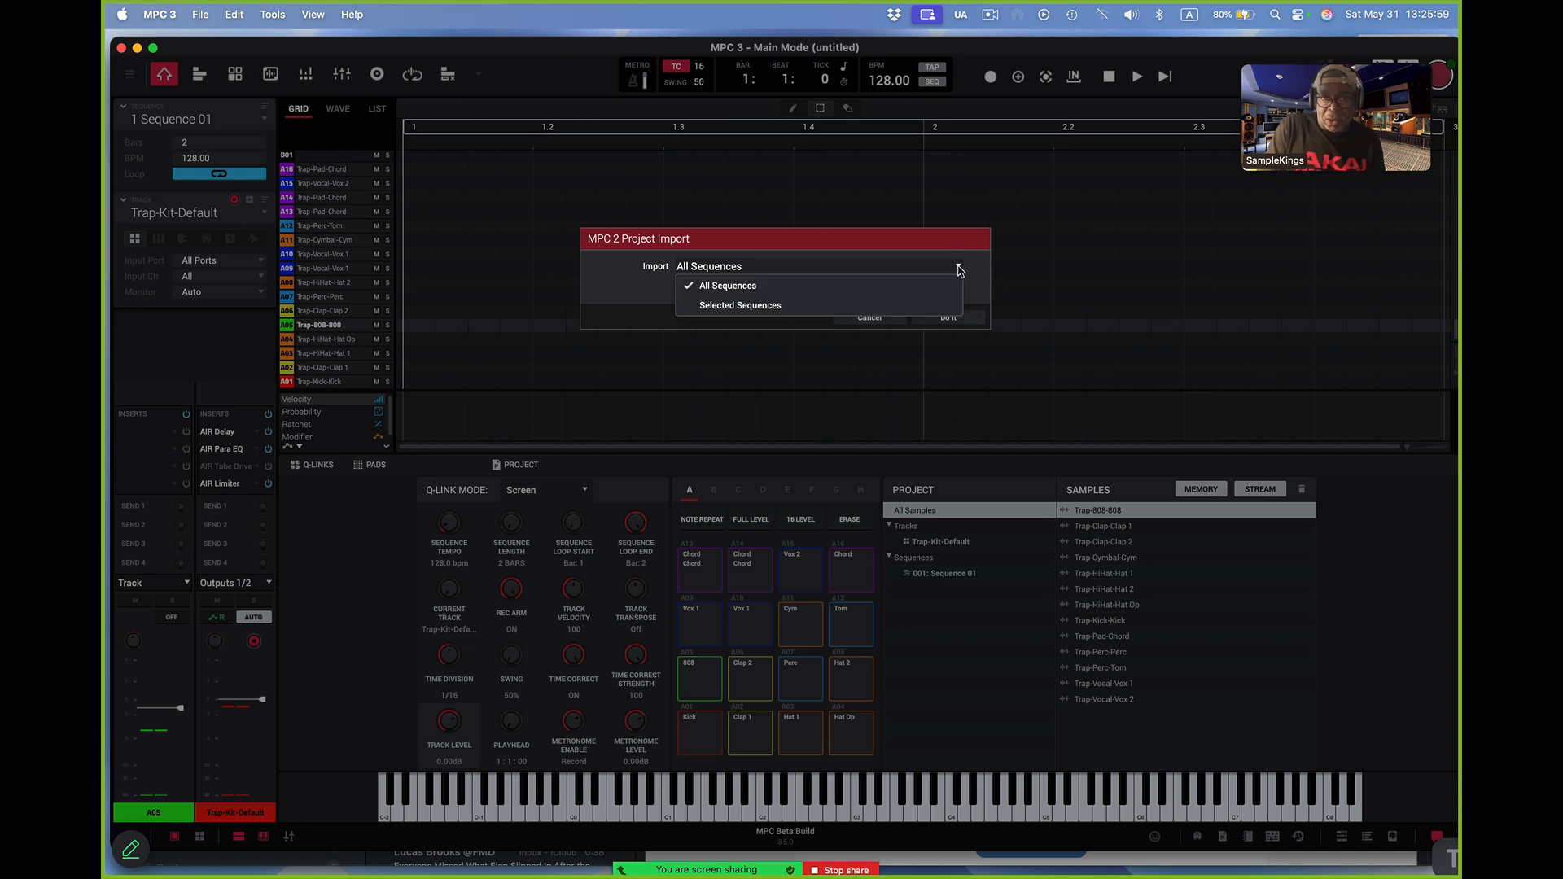
pyautogui.click(912, 305)
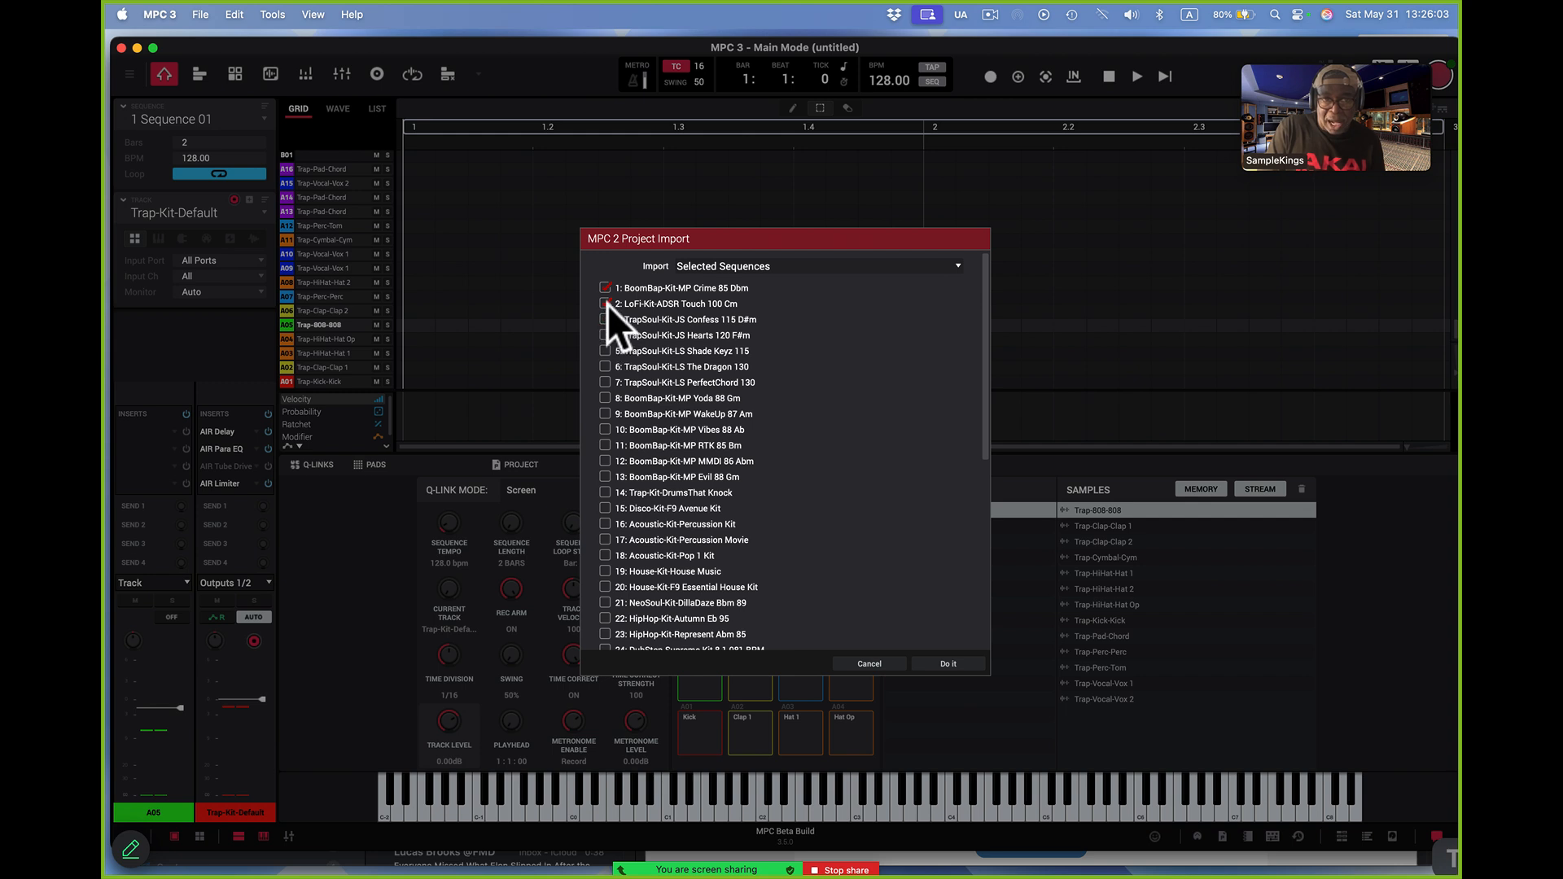
pyautogui.click(949, 664)
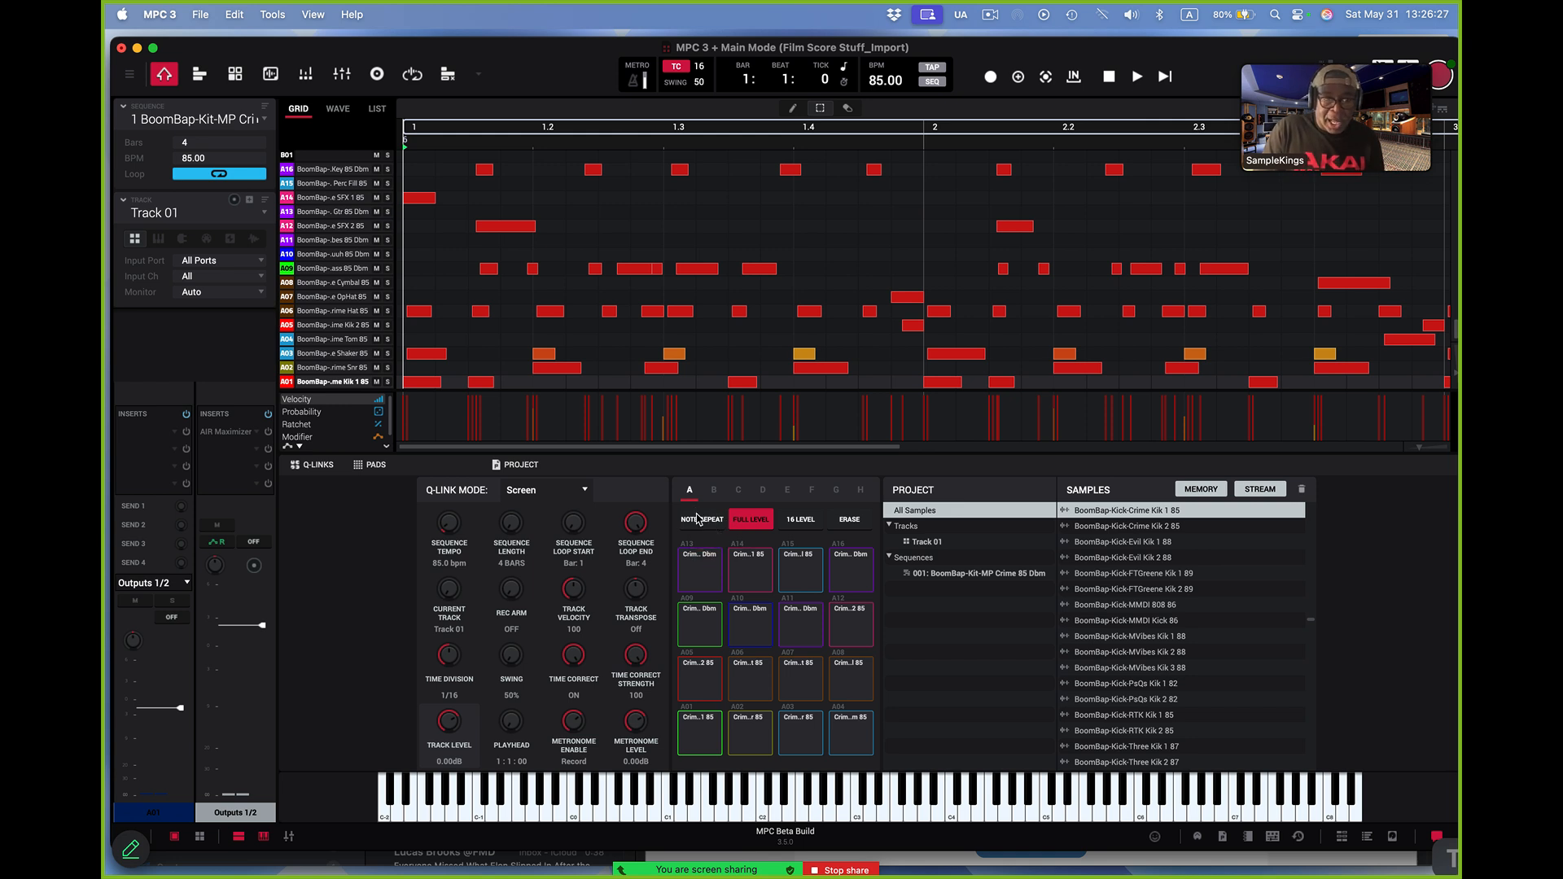
# Audition kick pad A01, route snare pad A02's output to Track, and start playing the sequence
pyautogui.click(701, 729)
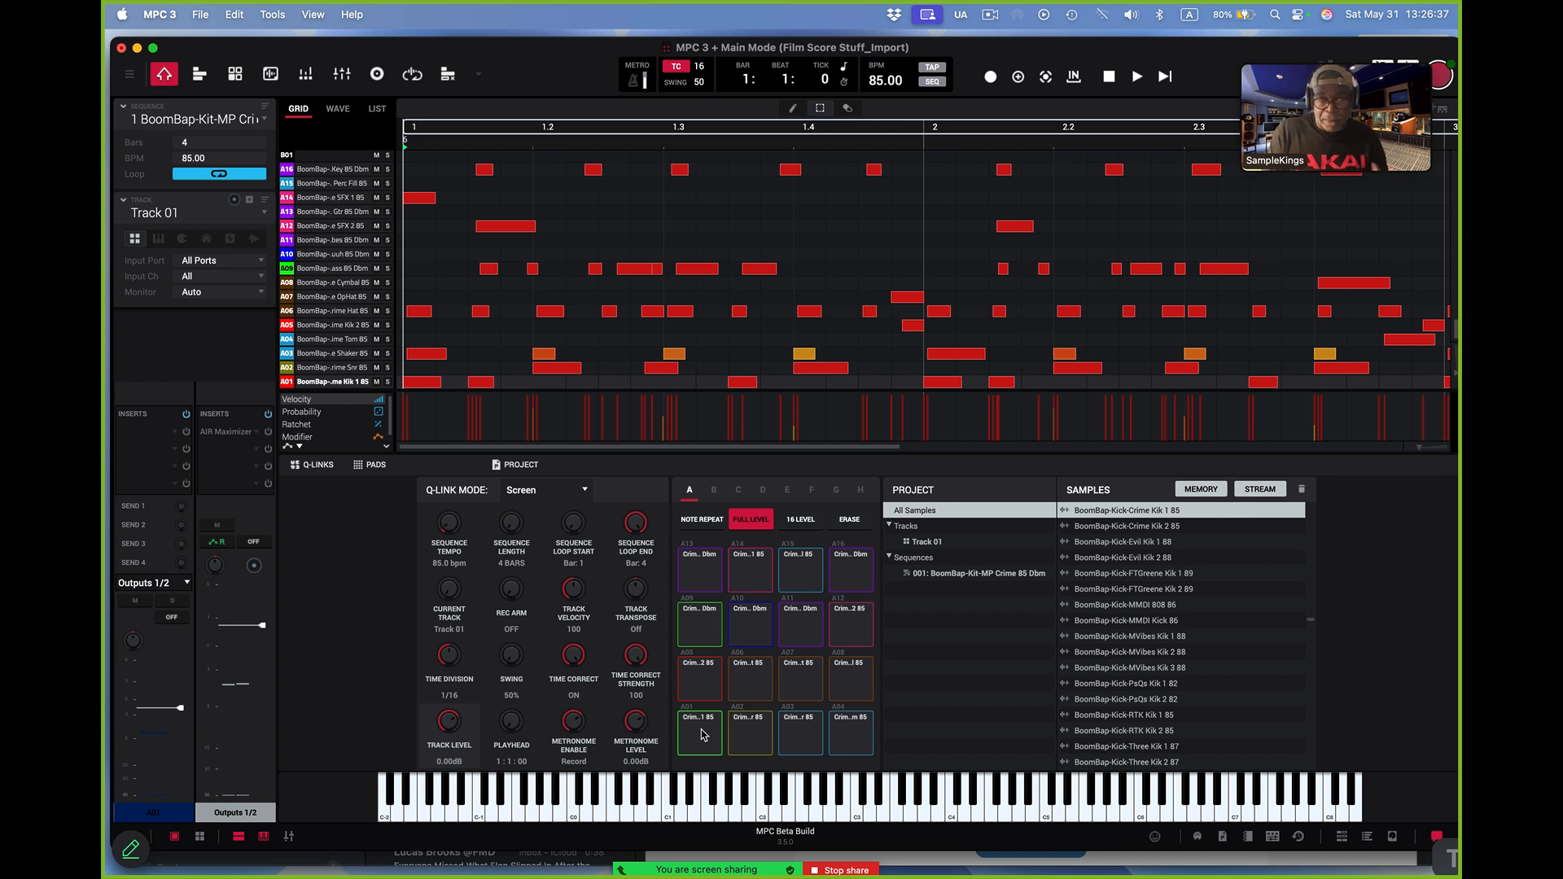
pyautogui.click(701, 730)
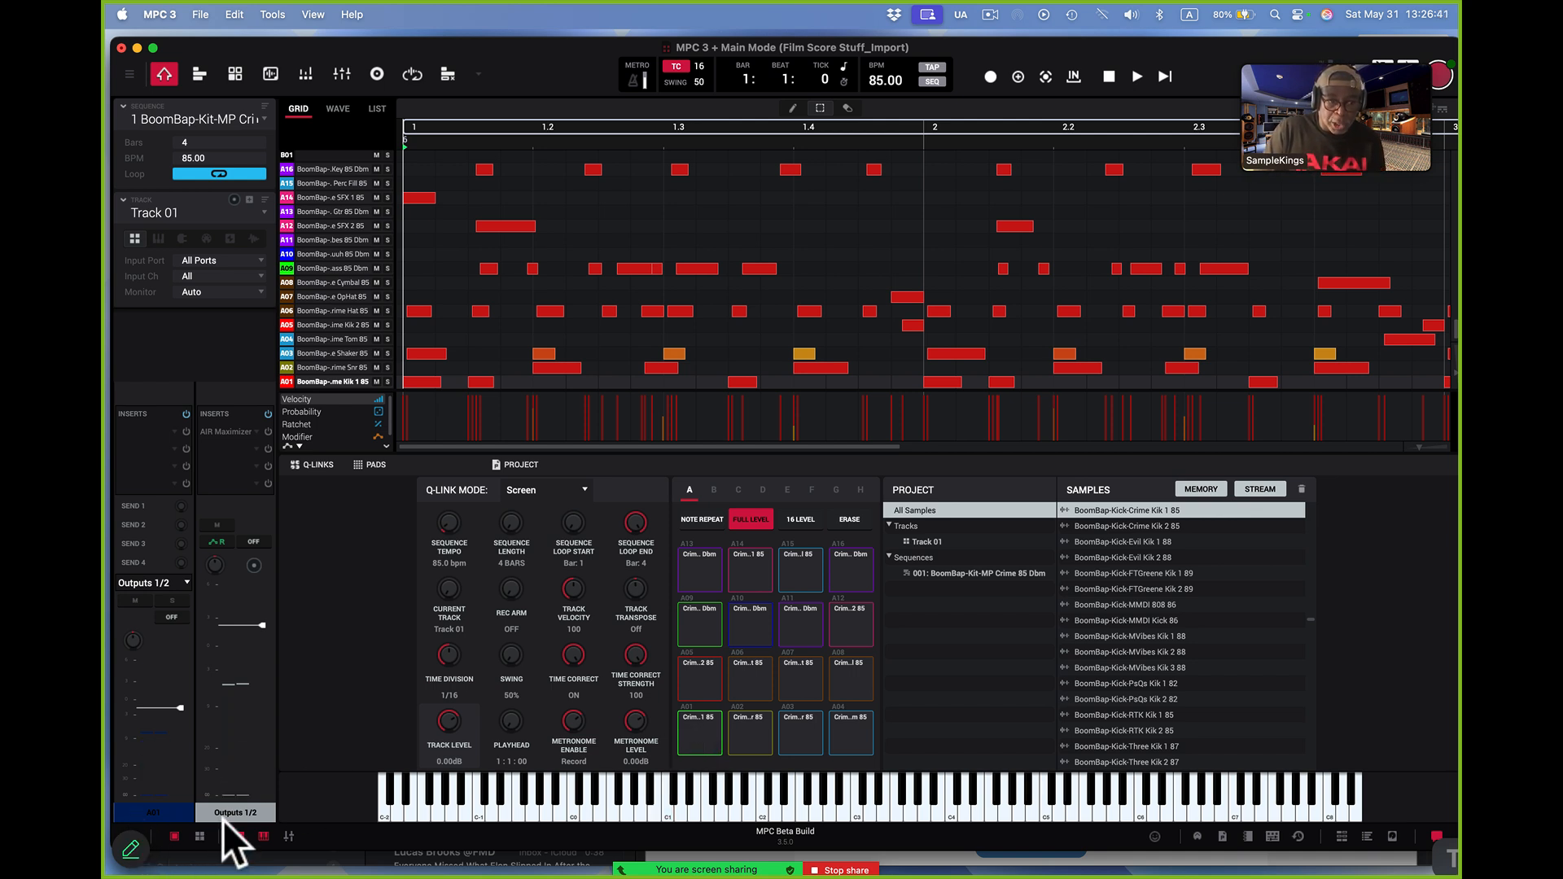
pyautogui.click(759, 735)
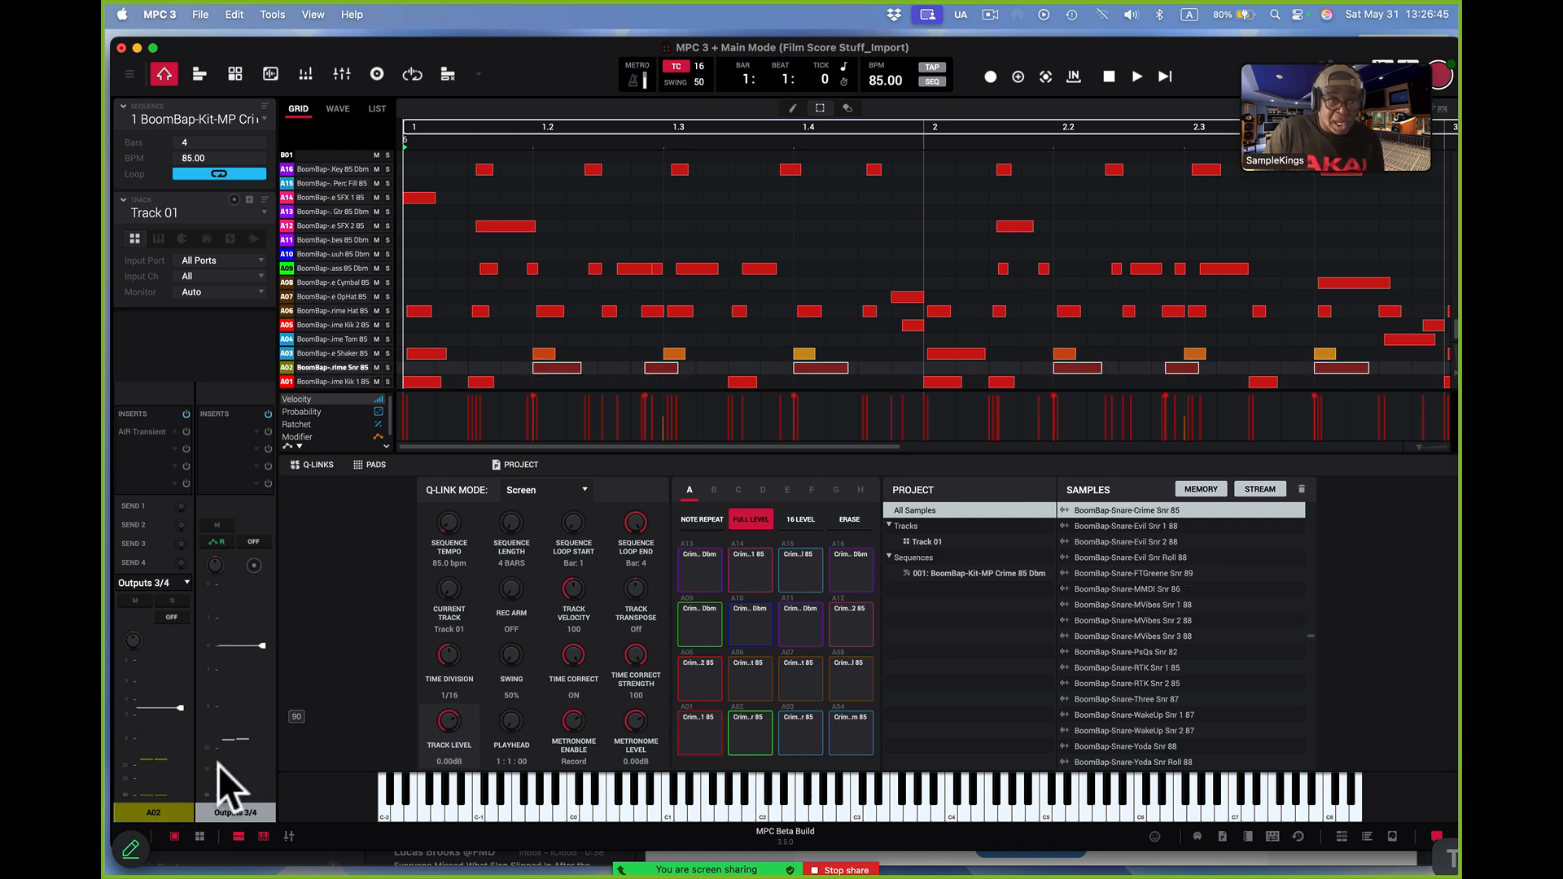
pyautogui.click(181, 582)
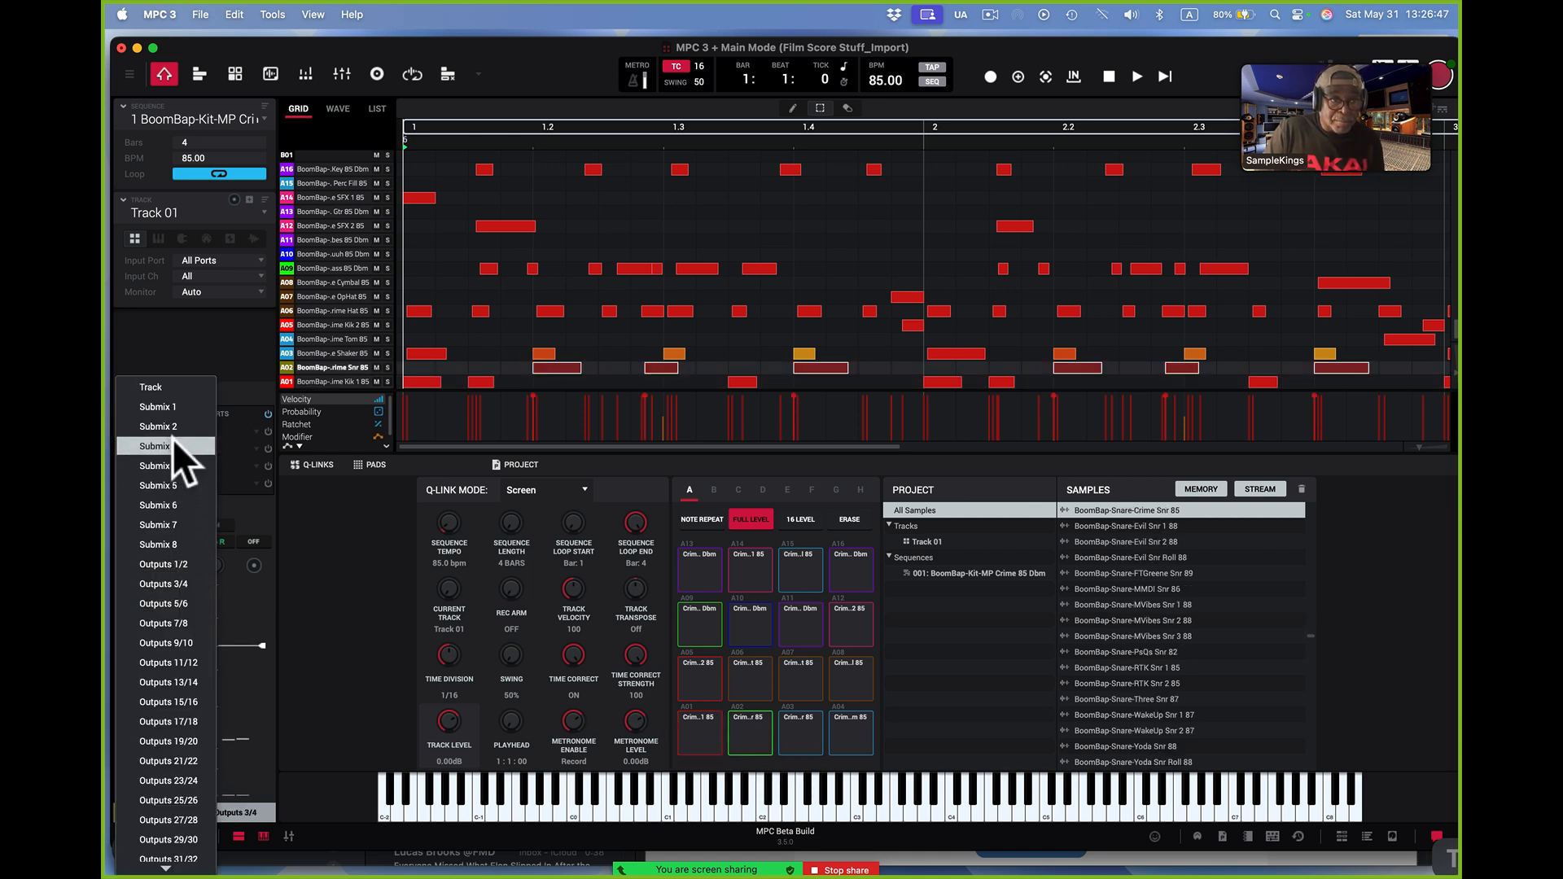
pyautogui.click(187, 386)
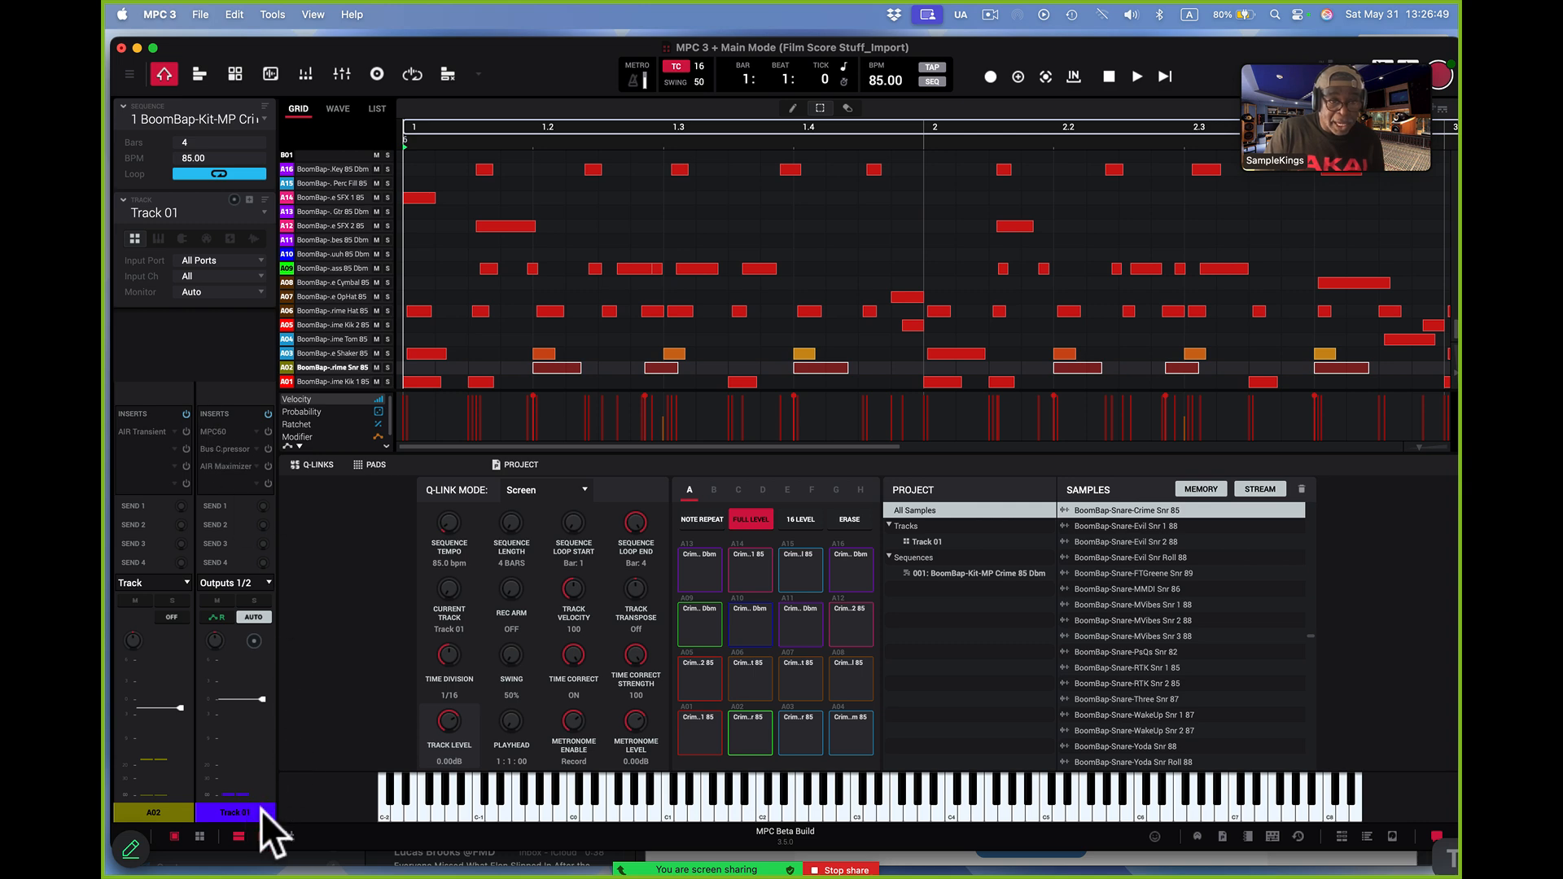
pyautogui.click(759, 730)
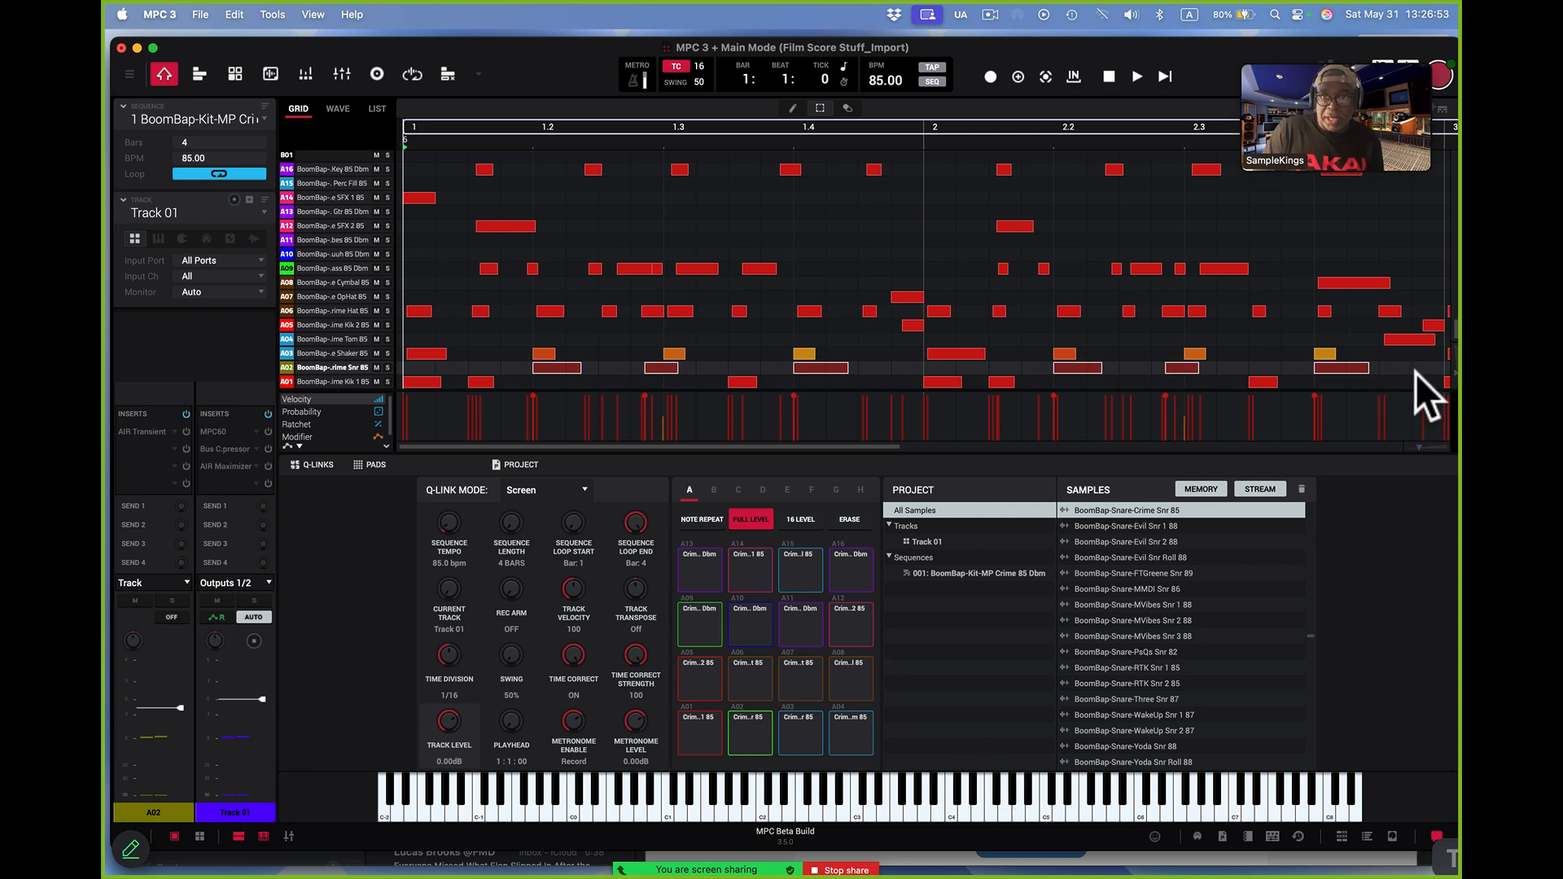
pyautogui.click(1137, 76)
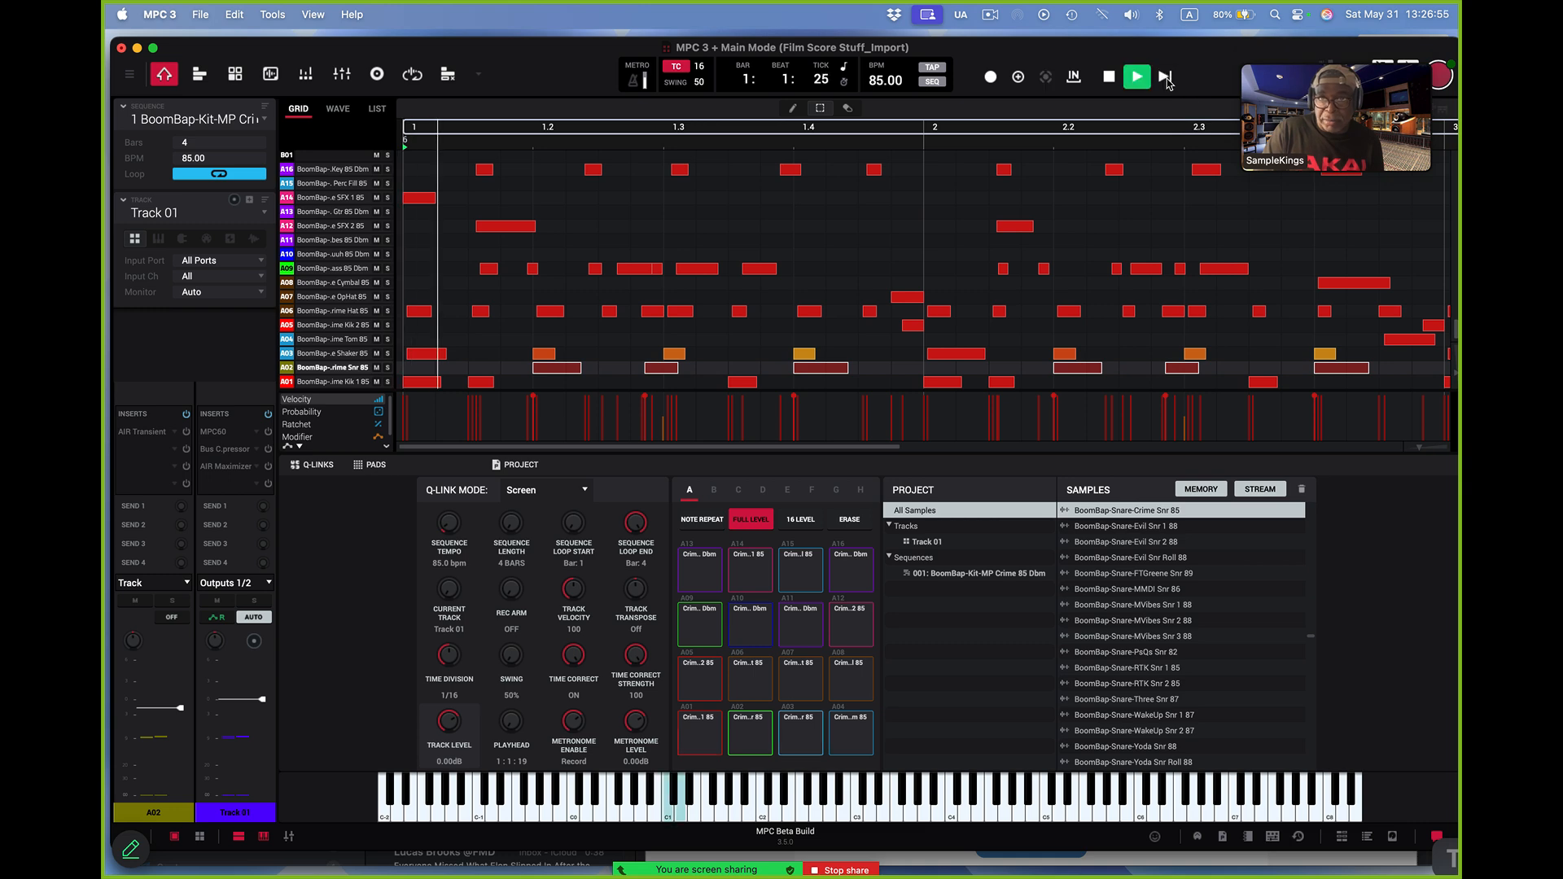
# Route the outputs of shaker pad A03 and tom pad A04 to Track
pyautogui.click(804, 729)
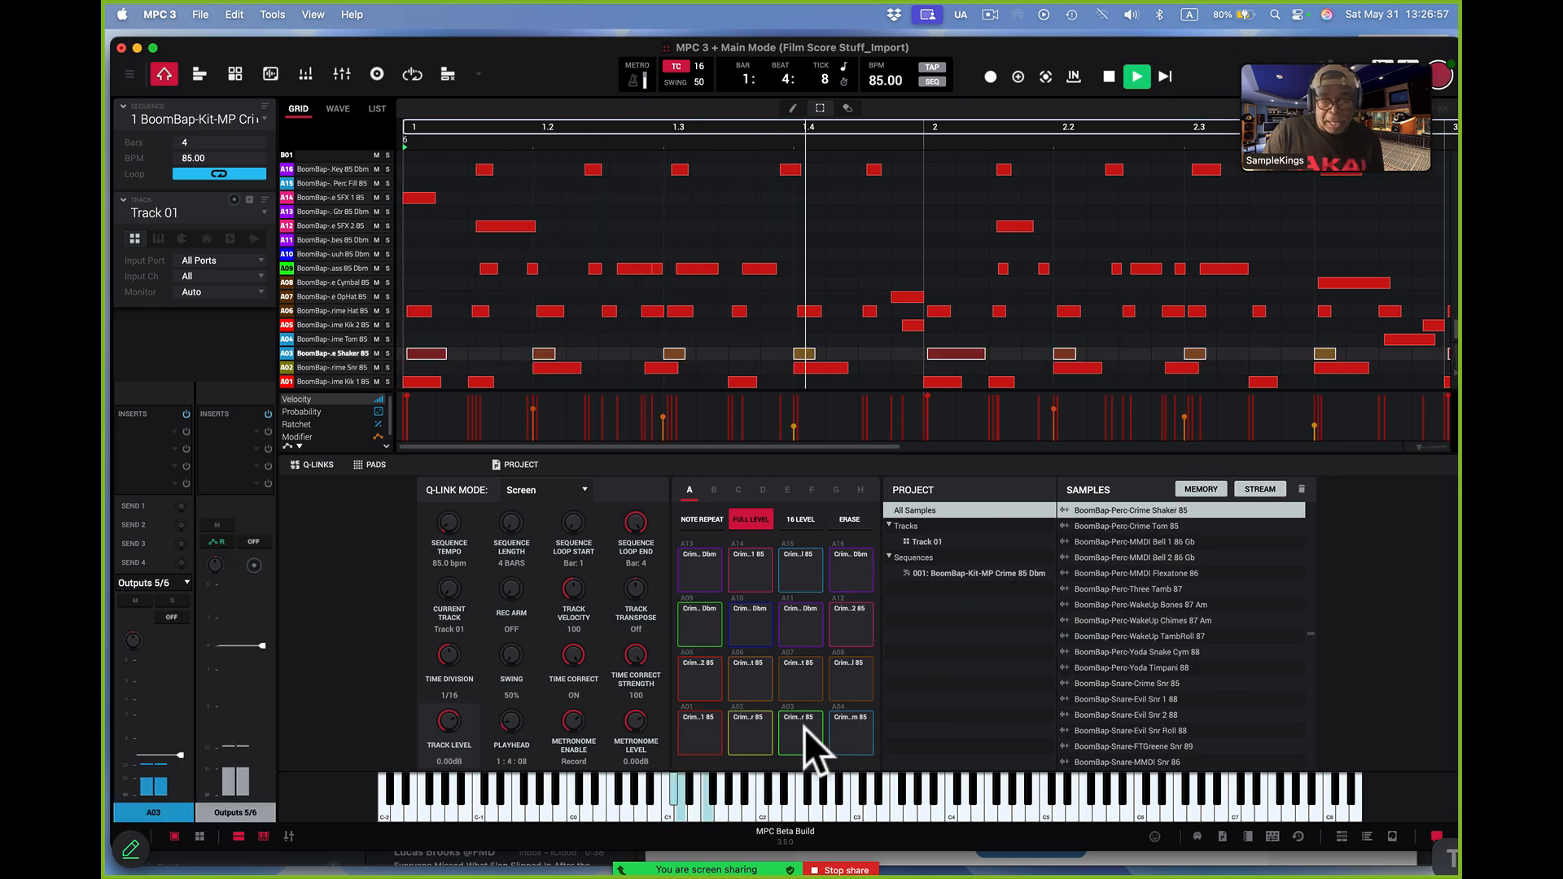
pyautogui.click(179, 581)
pyautogui.click(157, 366)
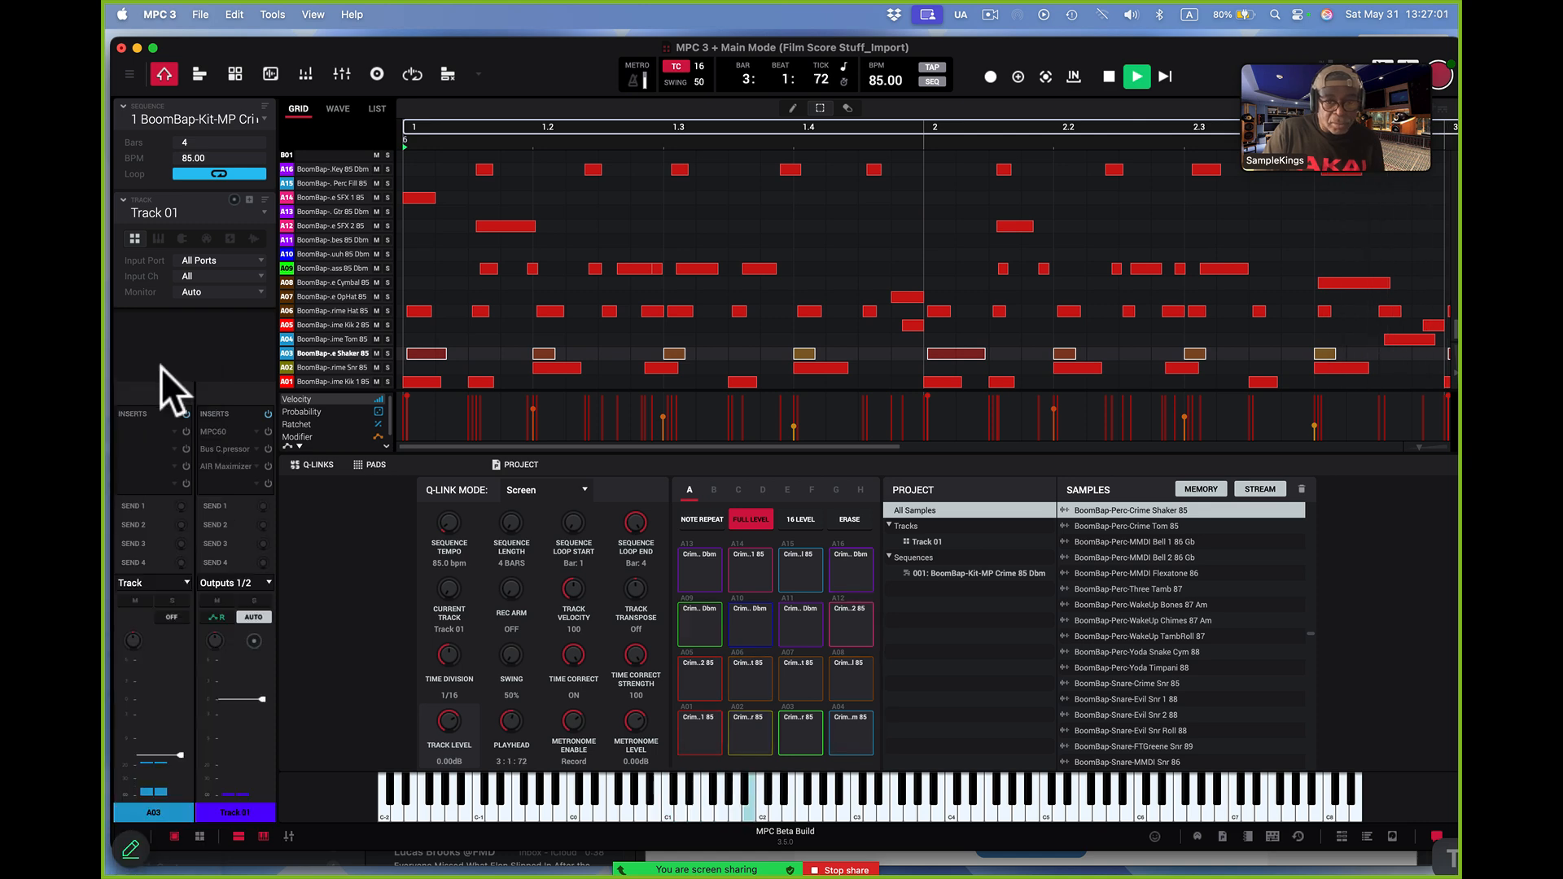
pyautogui.click(842, 735)
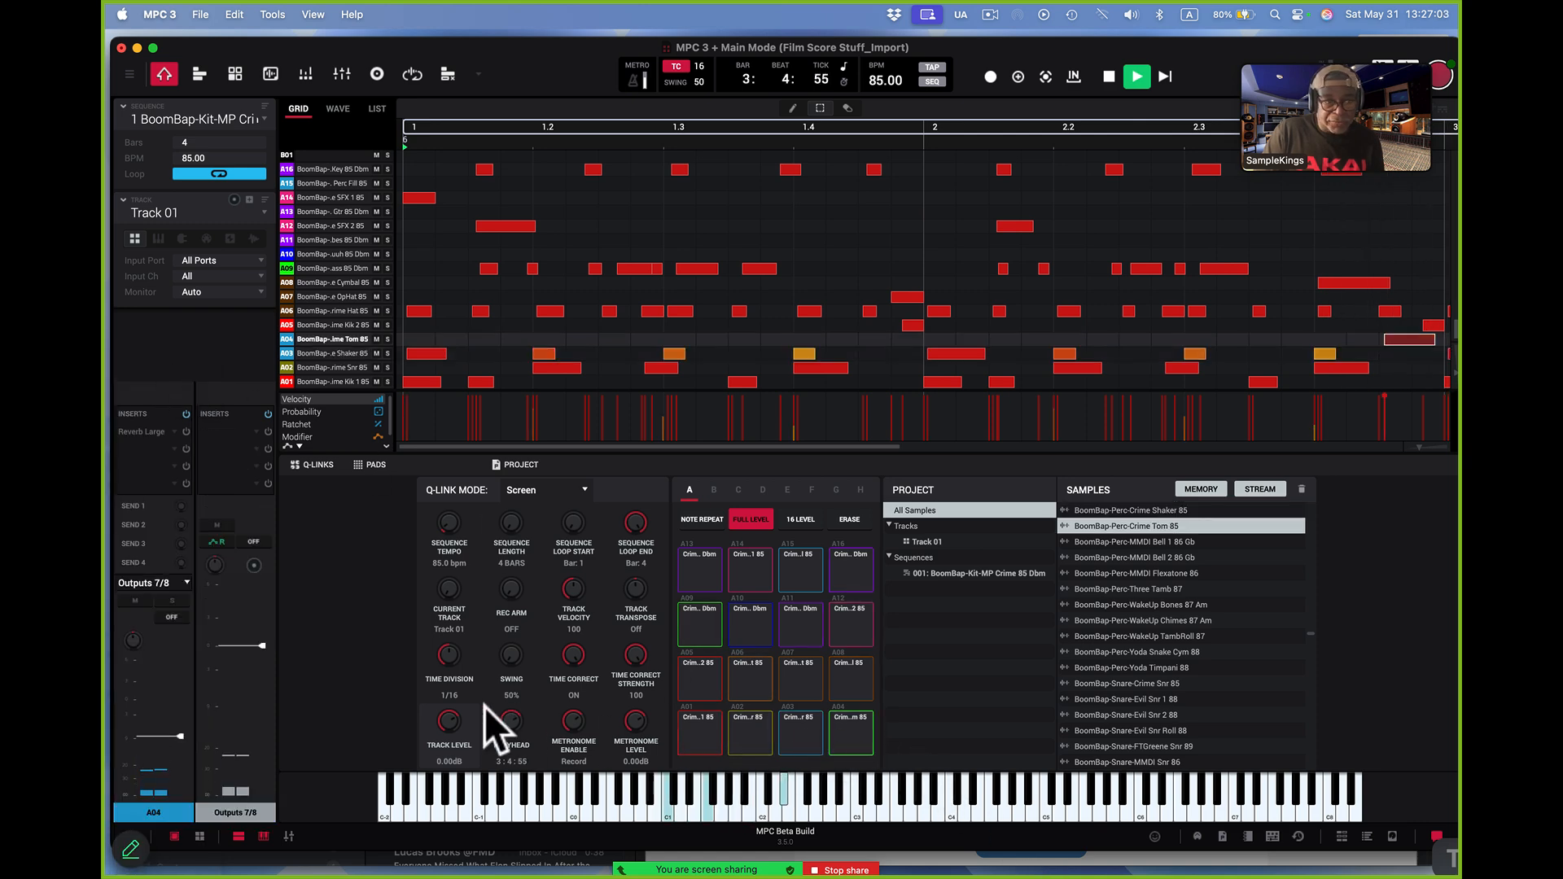
pyautogui.click(184, 583)
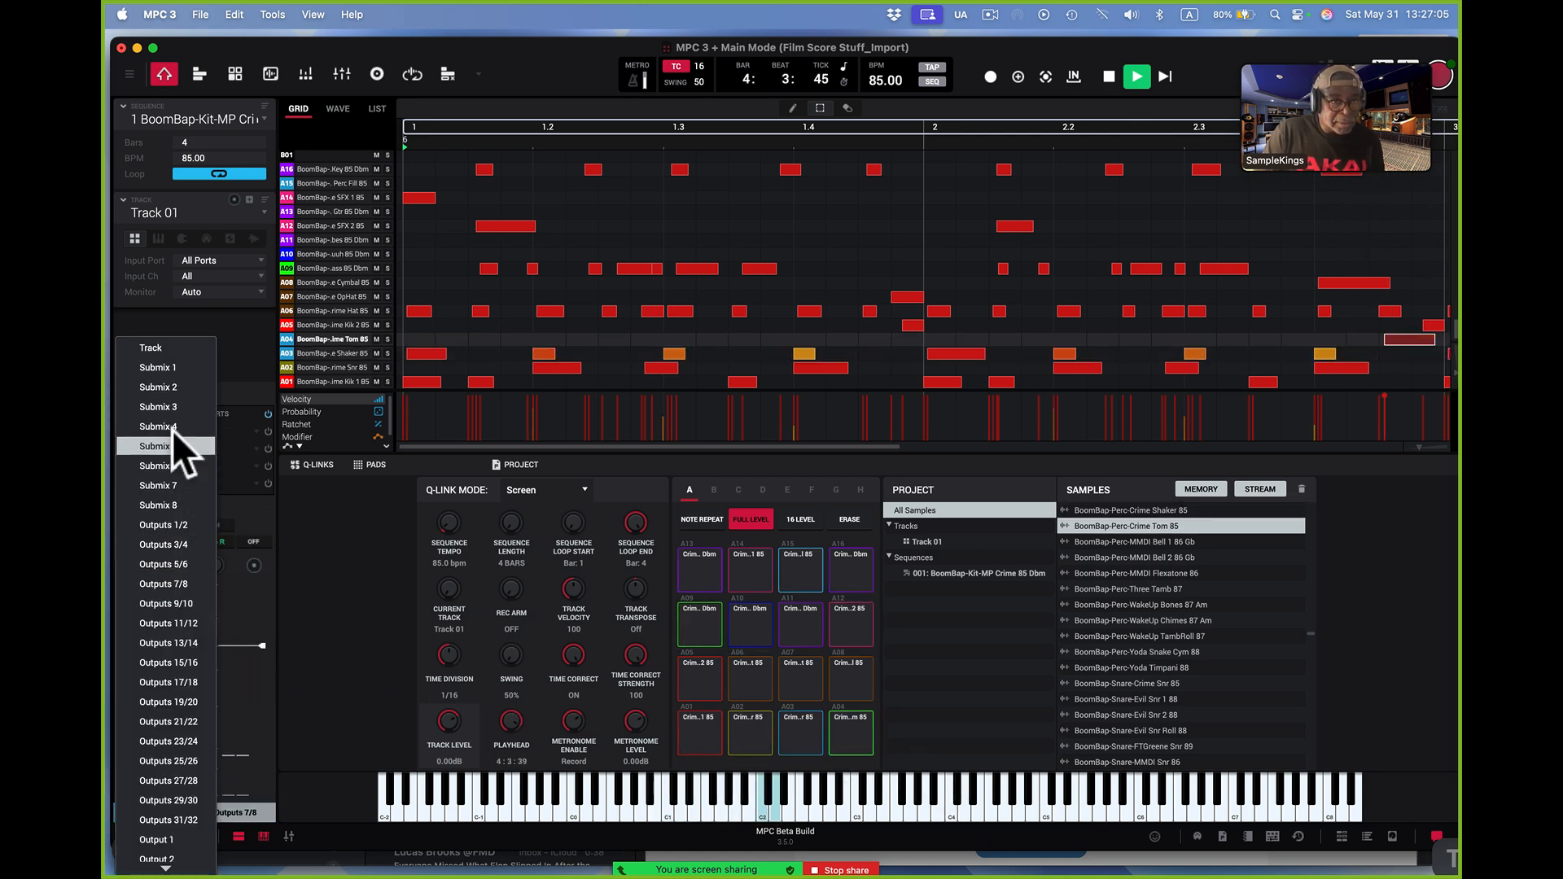
pyautogui.click(179, 349)
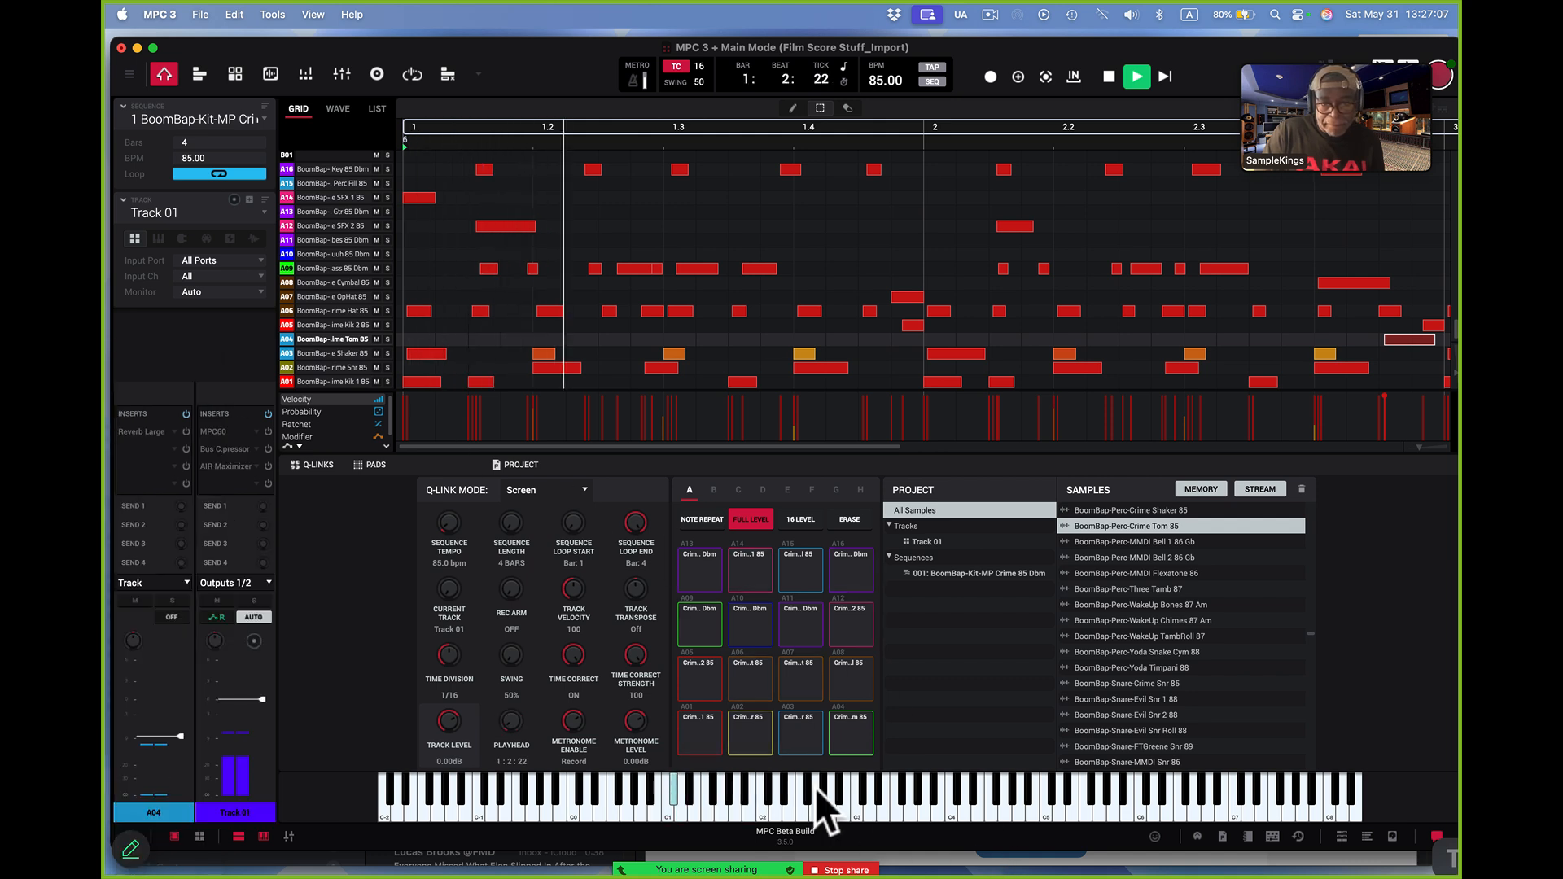
# Route the outputs of the second kick pad A05 and hi-hat pad A06 to Track
pyautogui.click(707, 686)
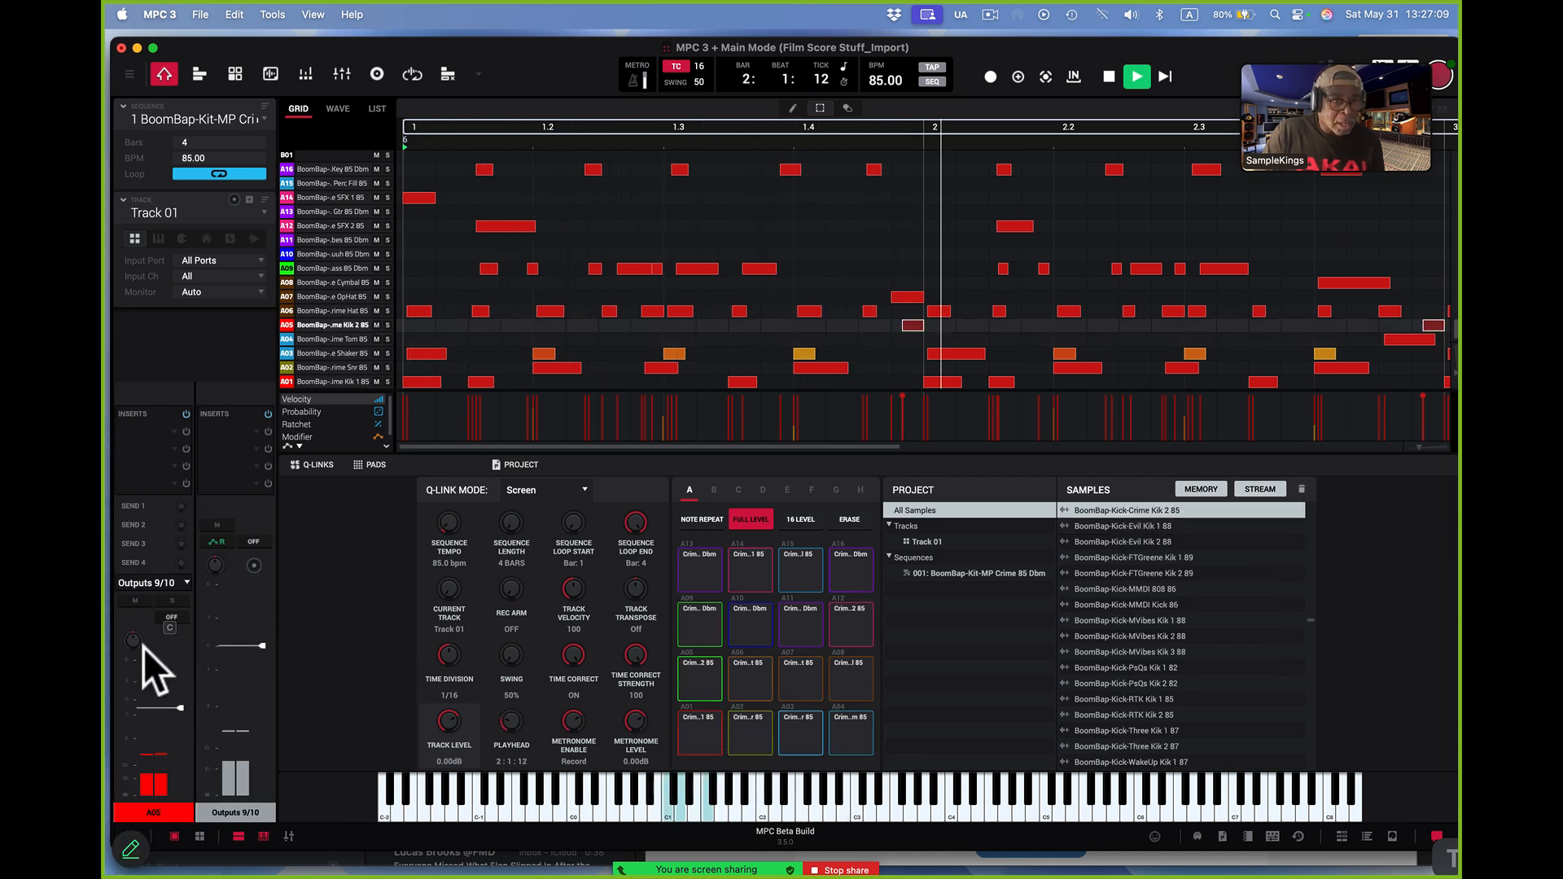
pyautogui.click(183, 582)
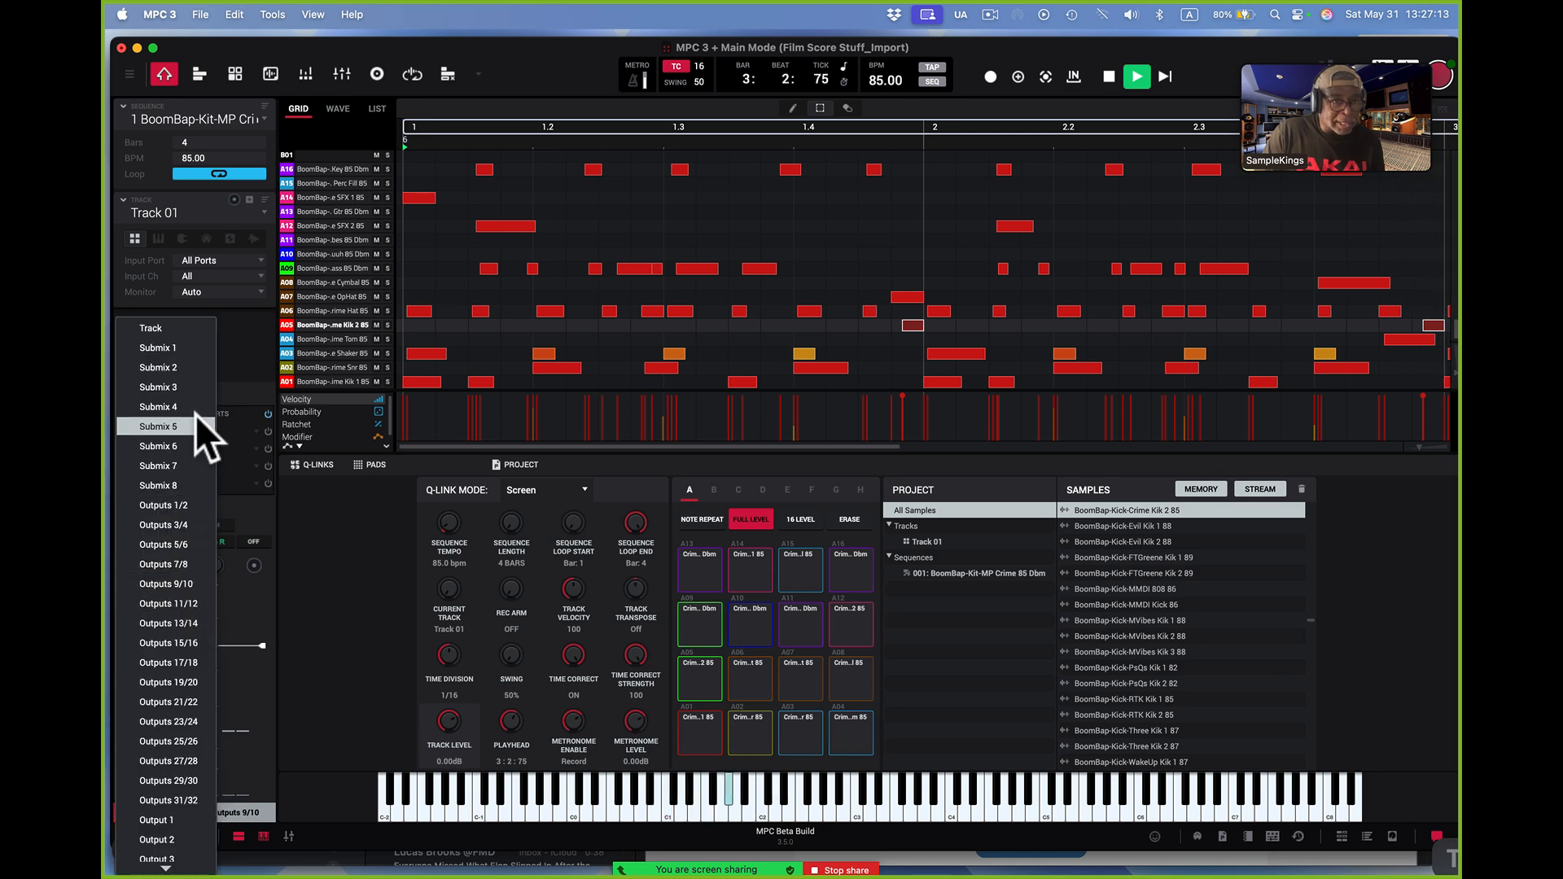
pyautogui.click(208, 325)
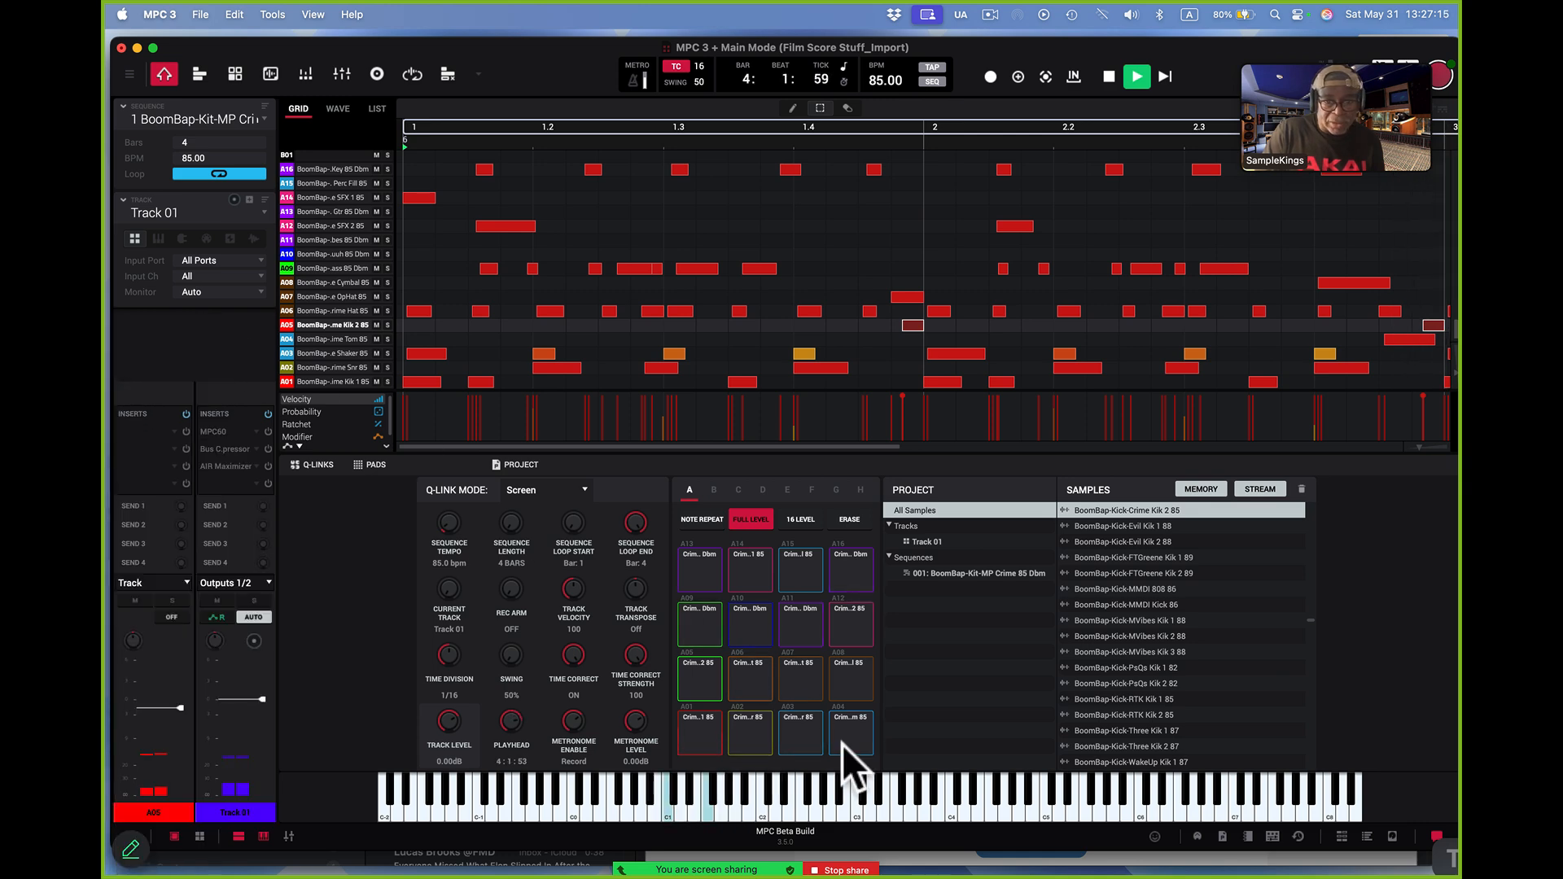
pyautogui.click(757, 677)
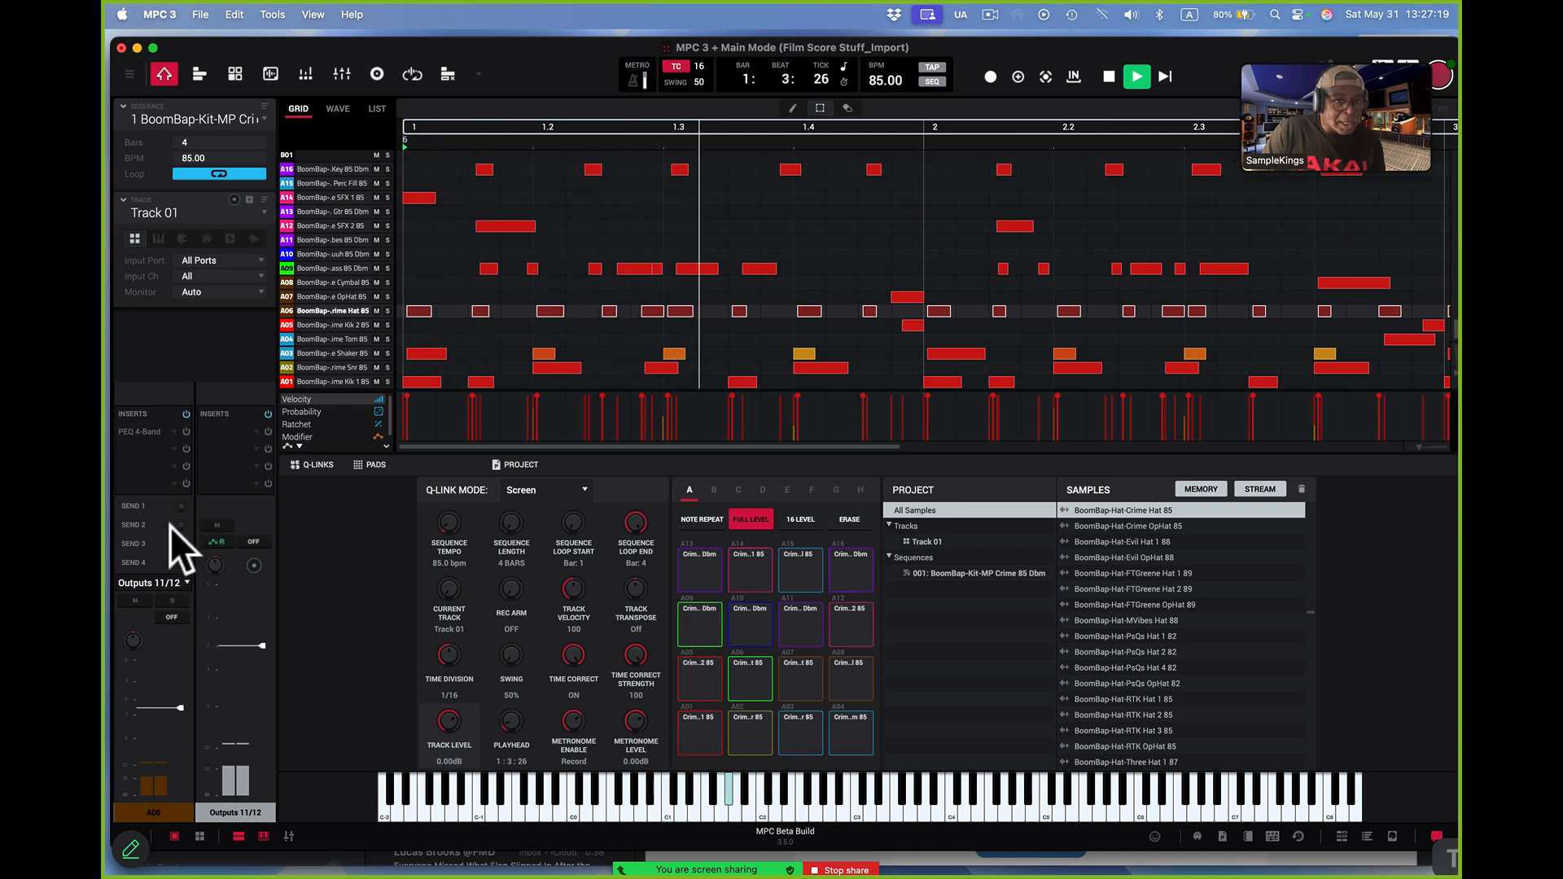
pyautogui.click(185, 581)
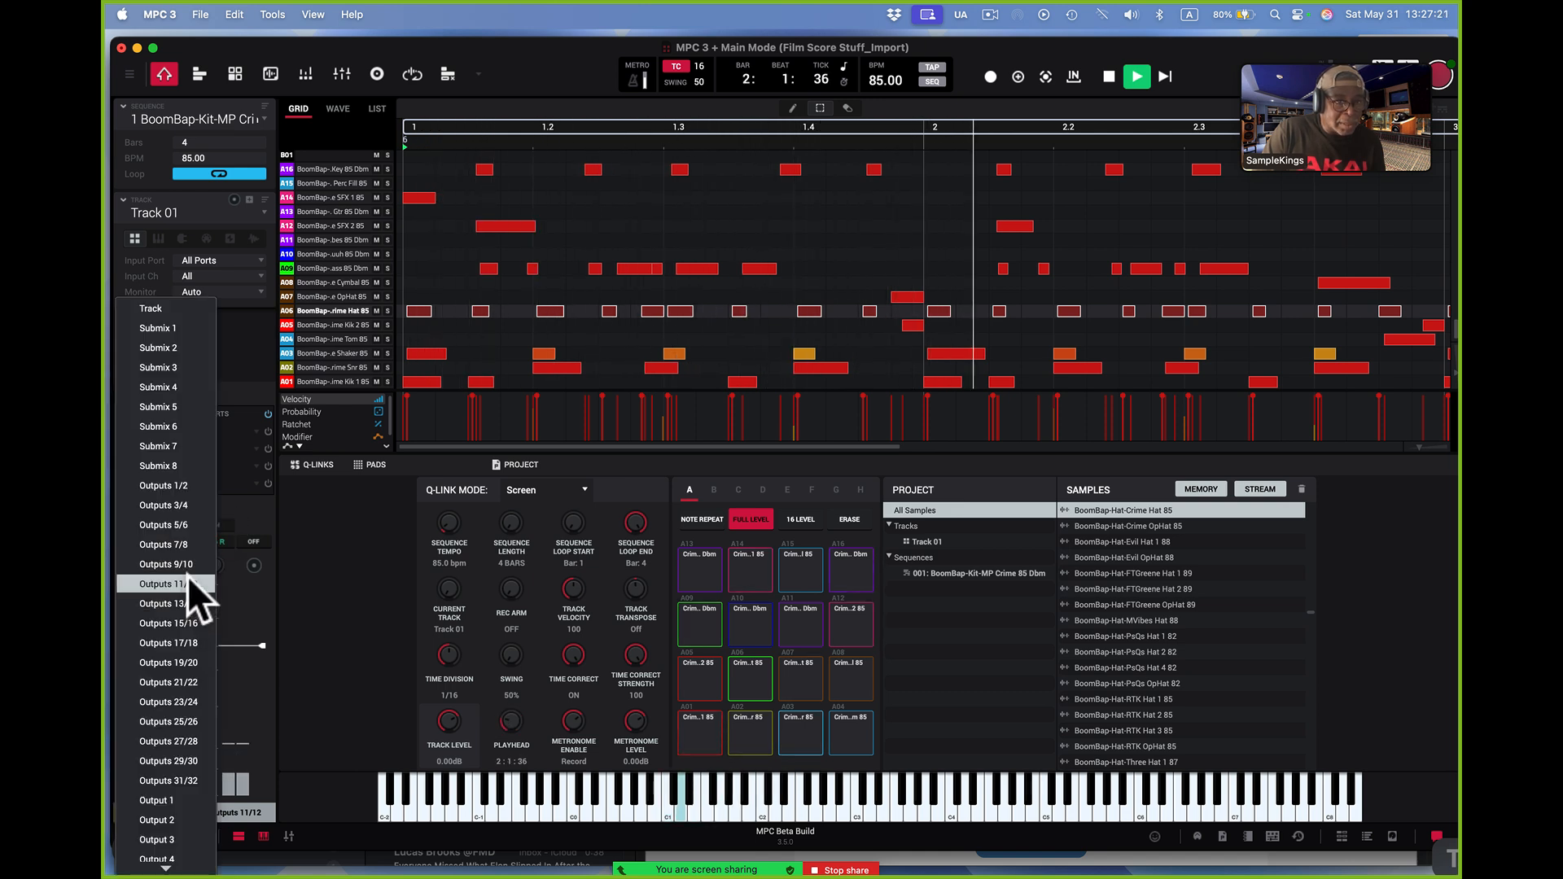
pyautogui.click(197, 306)
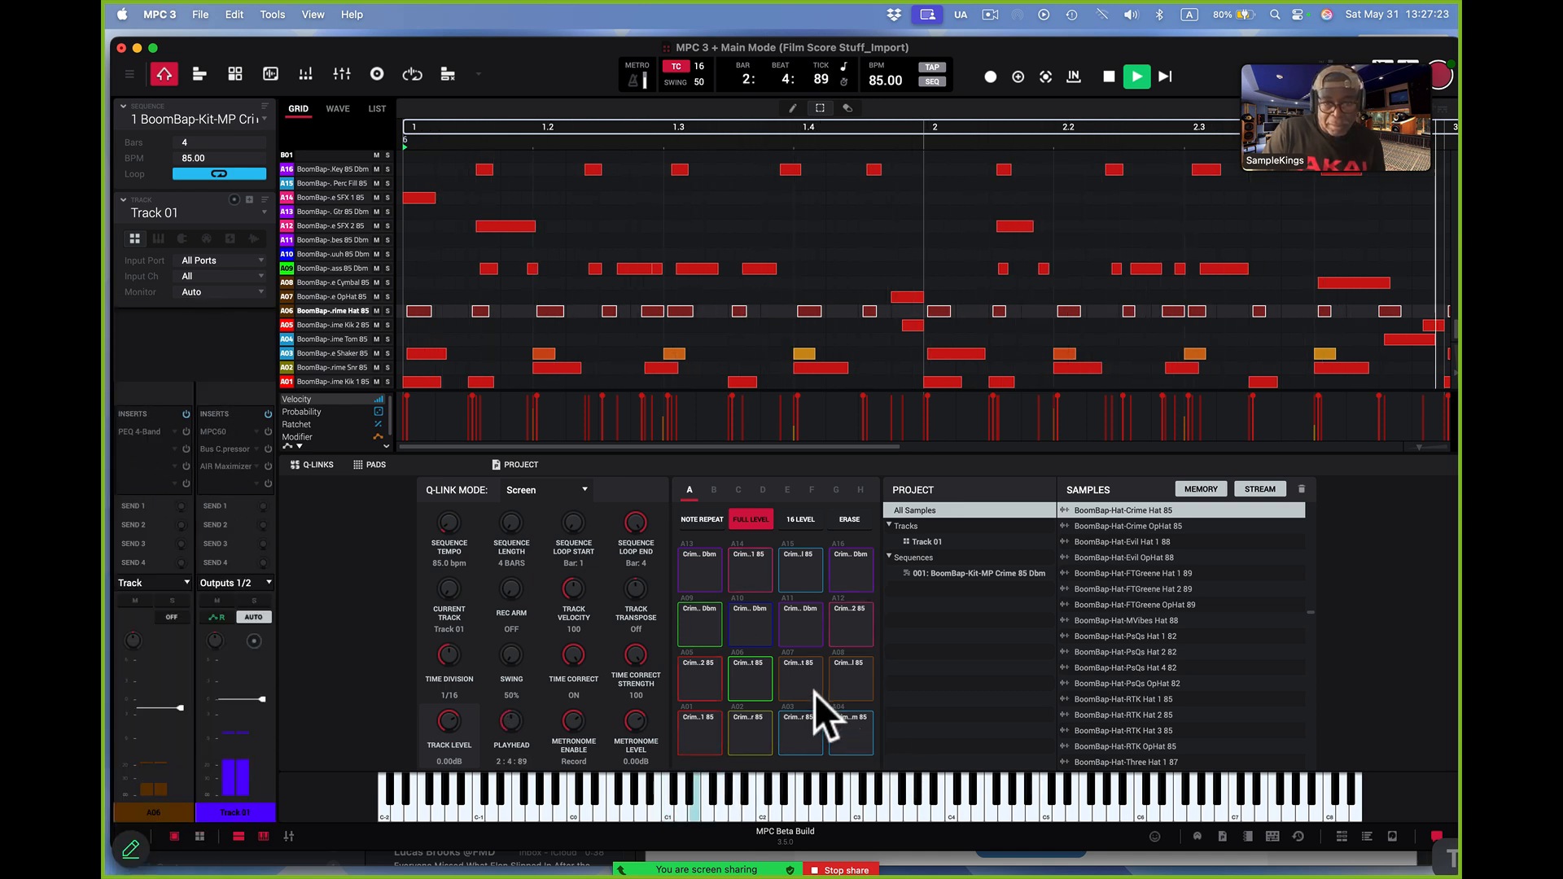
# Route the outputs of cymbal pad A08 and key pad A16 to Track
pyautogui.click(863, 691)
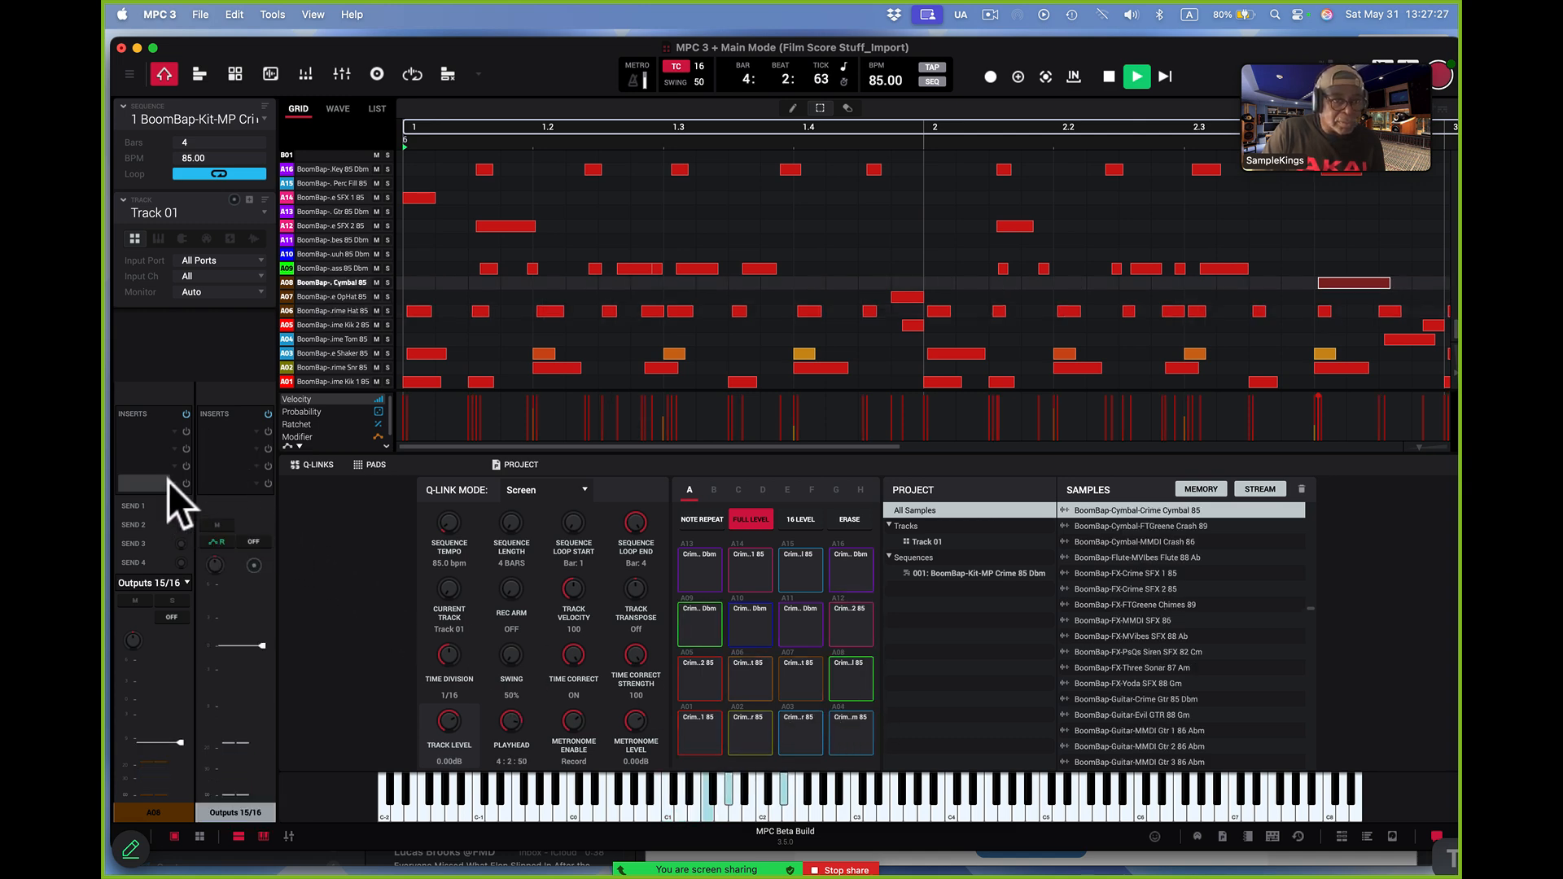
pyautogui.click(187, 581)
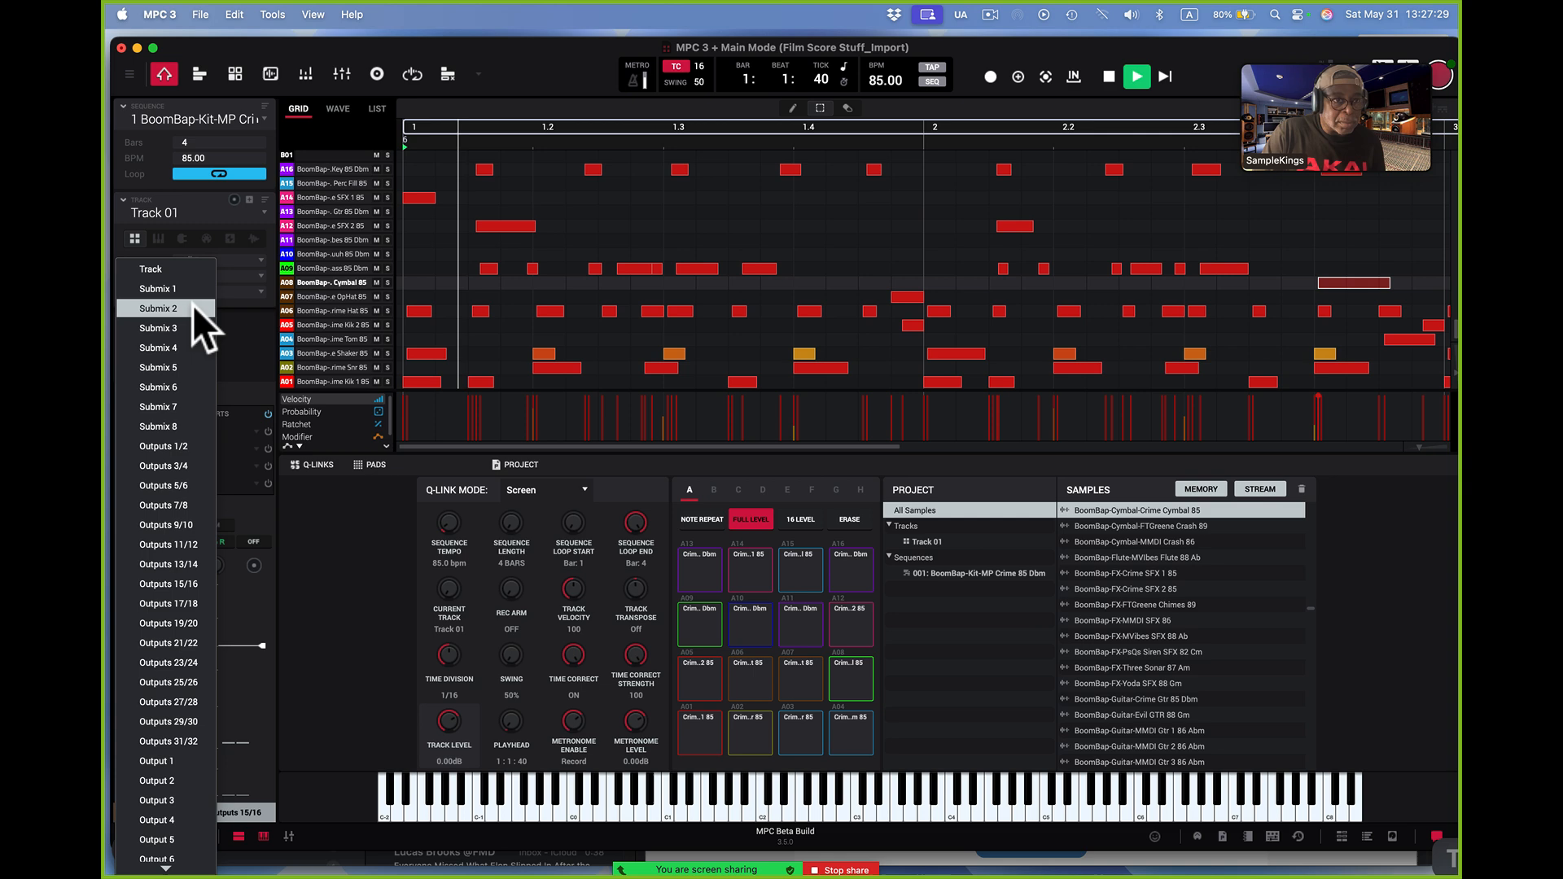
pyautogui.click(194, 270)
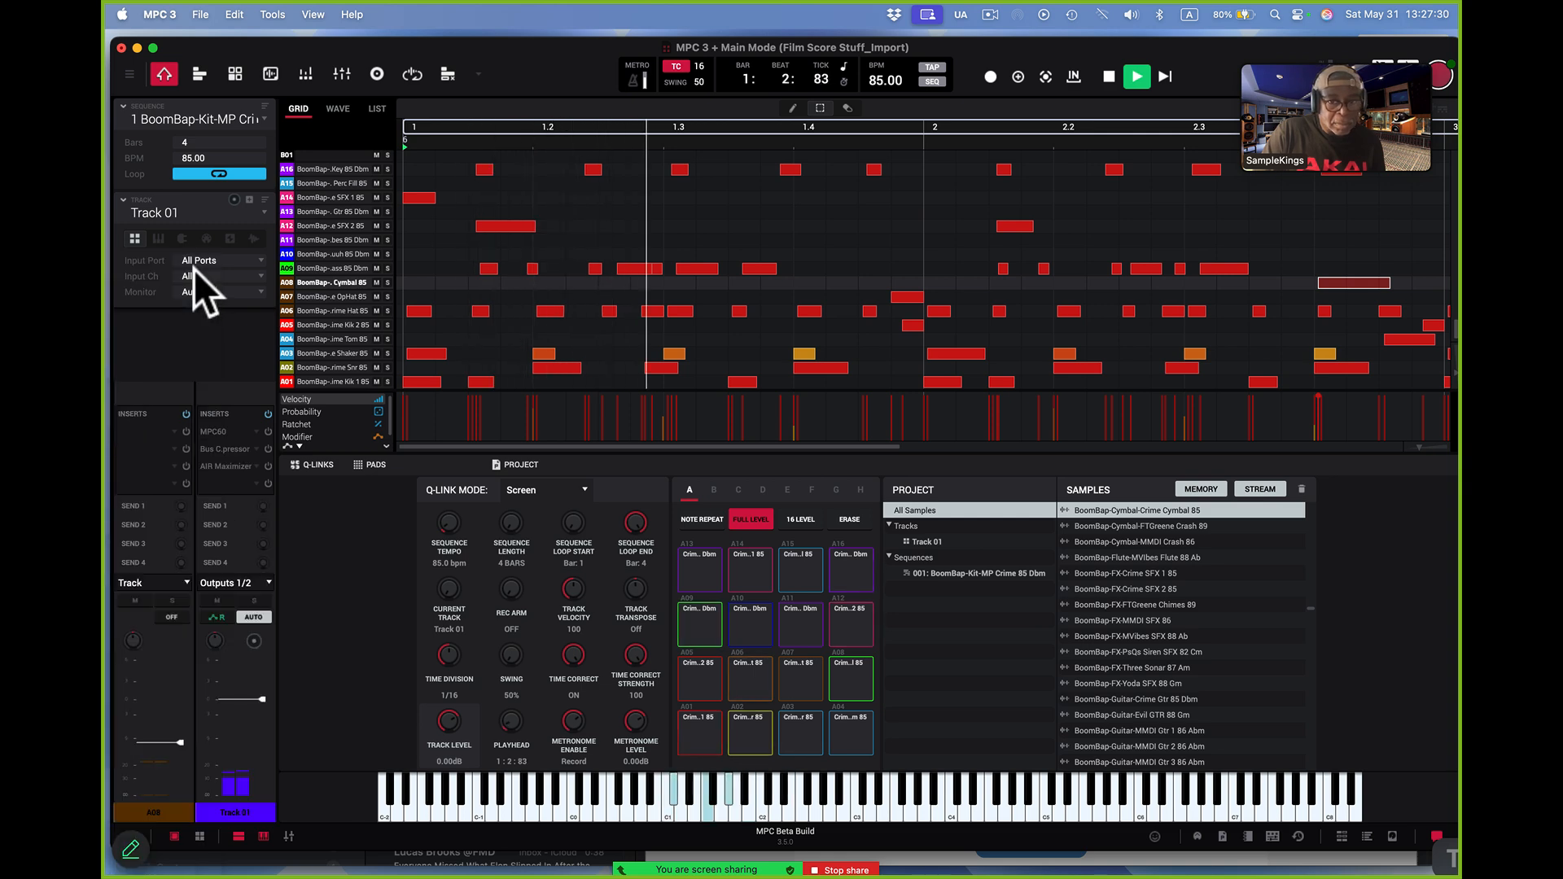
pyautogui.click(848, 567)
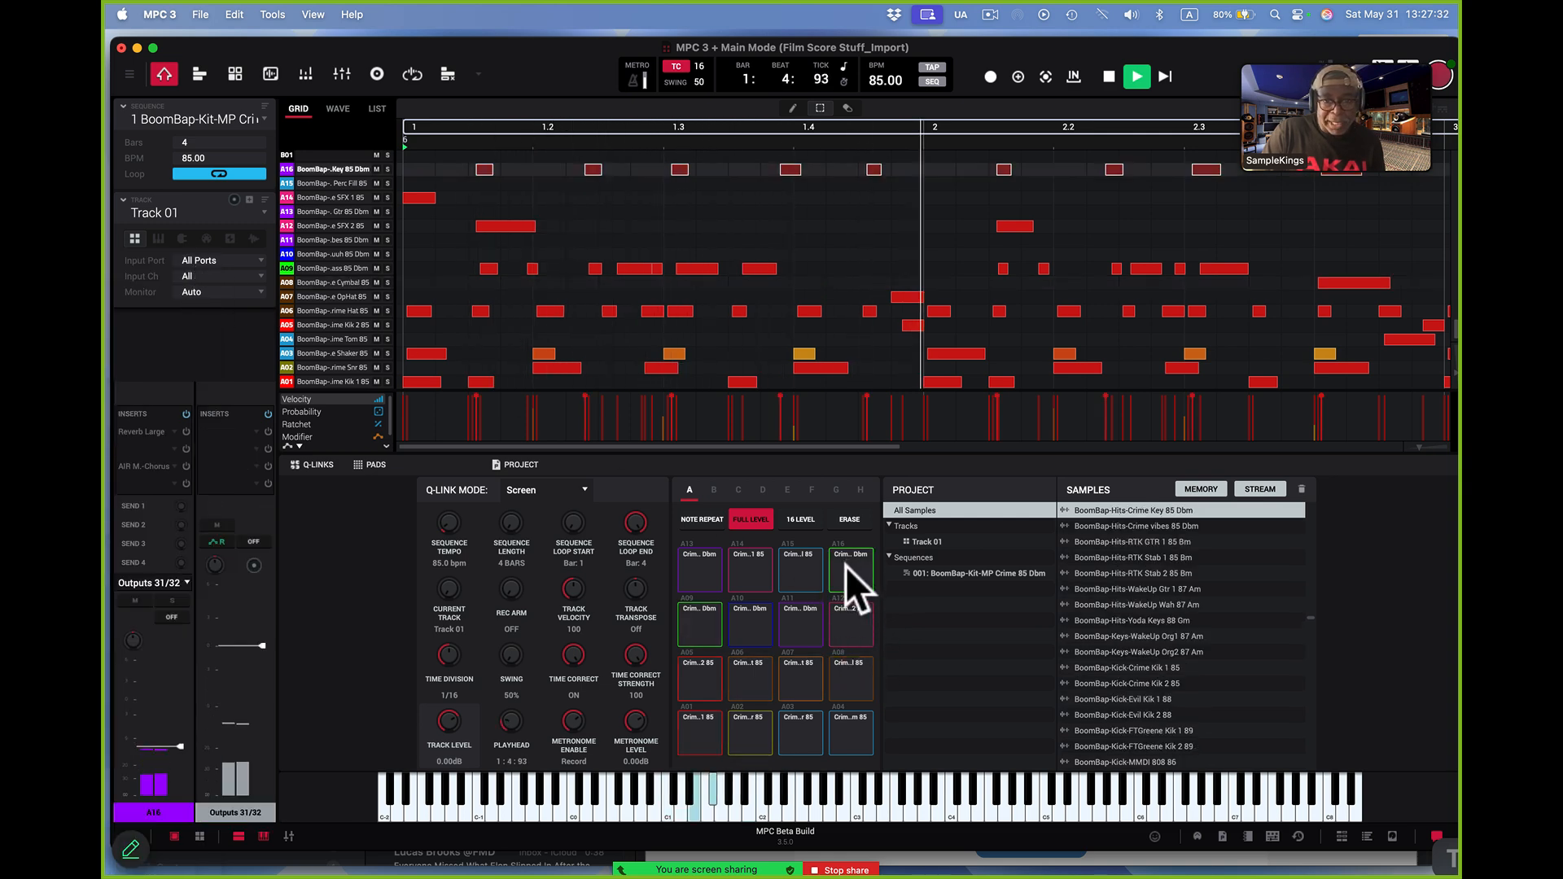
pyautogui.click(183, 581)
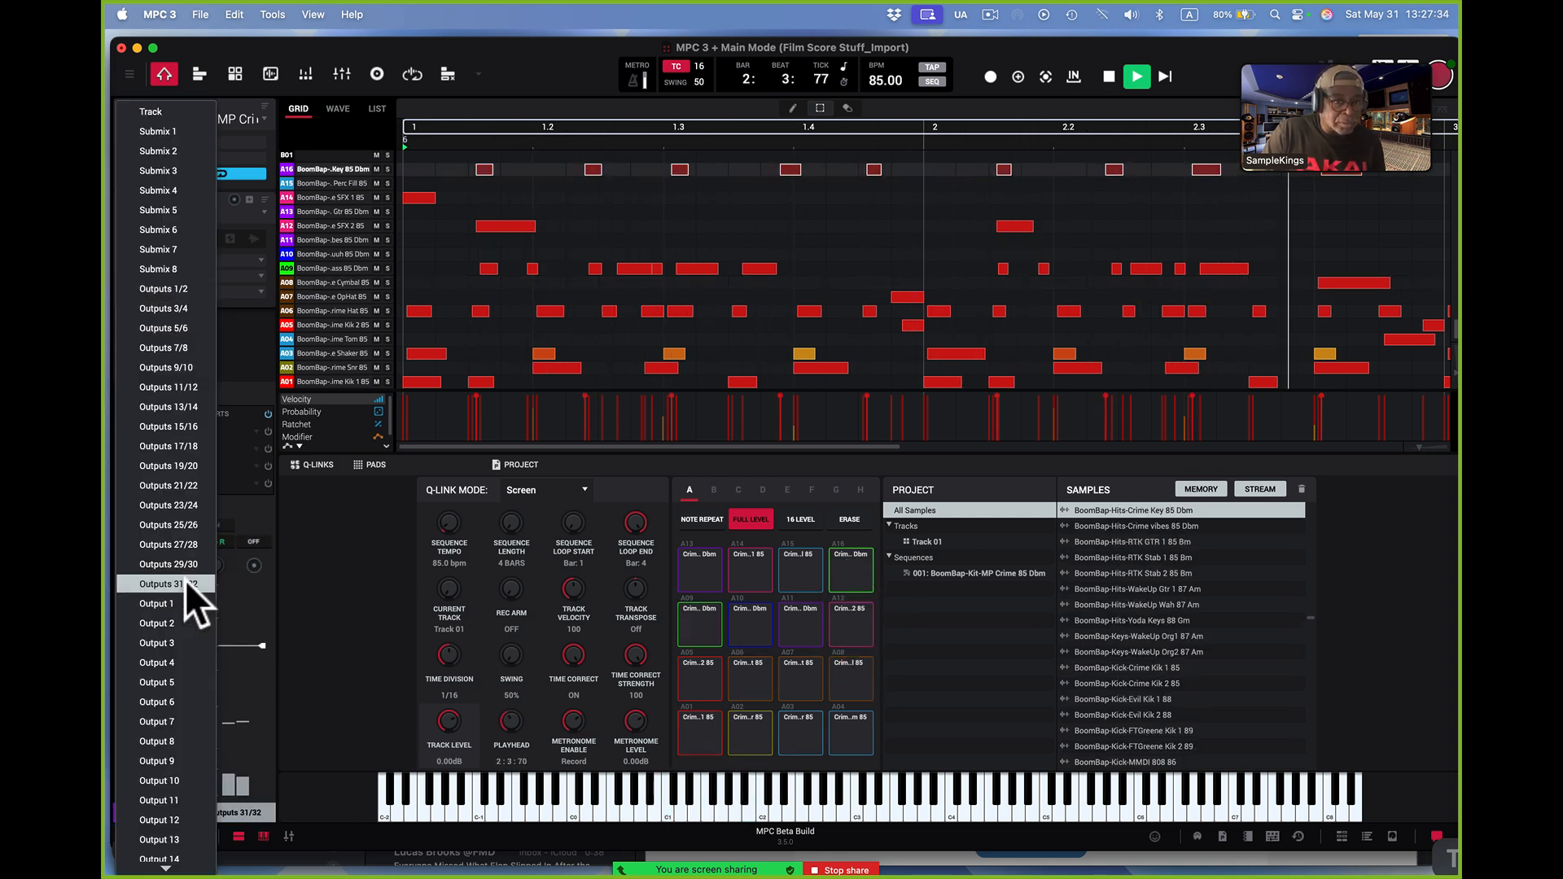
pyautogui.click(169, 107)
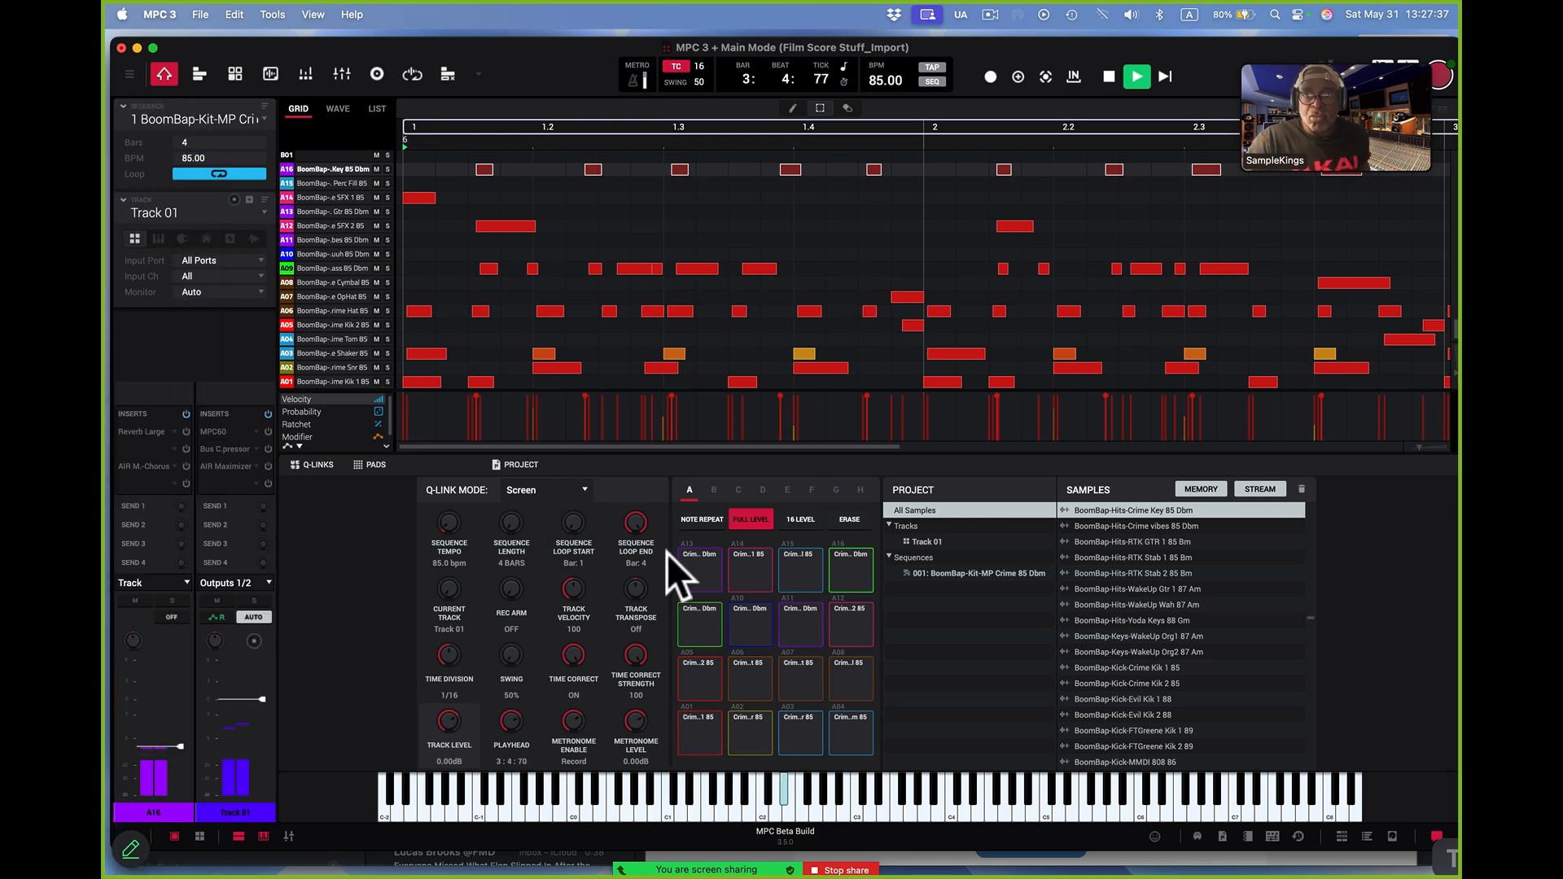
# Route guitar pad A13's output to Track
pyautogui.click(701, 581)
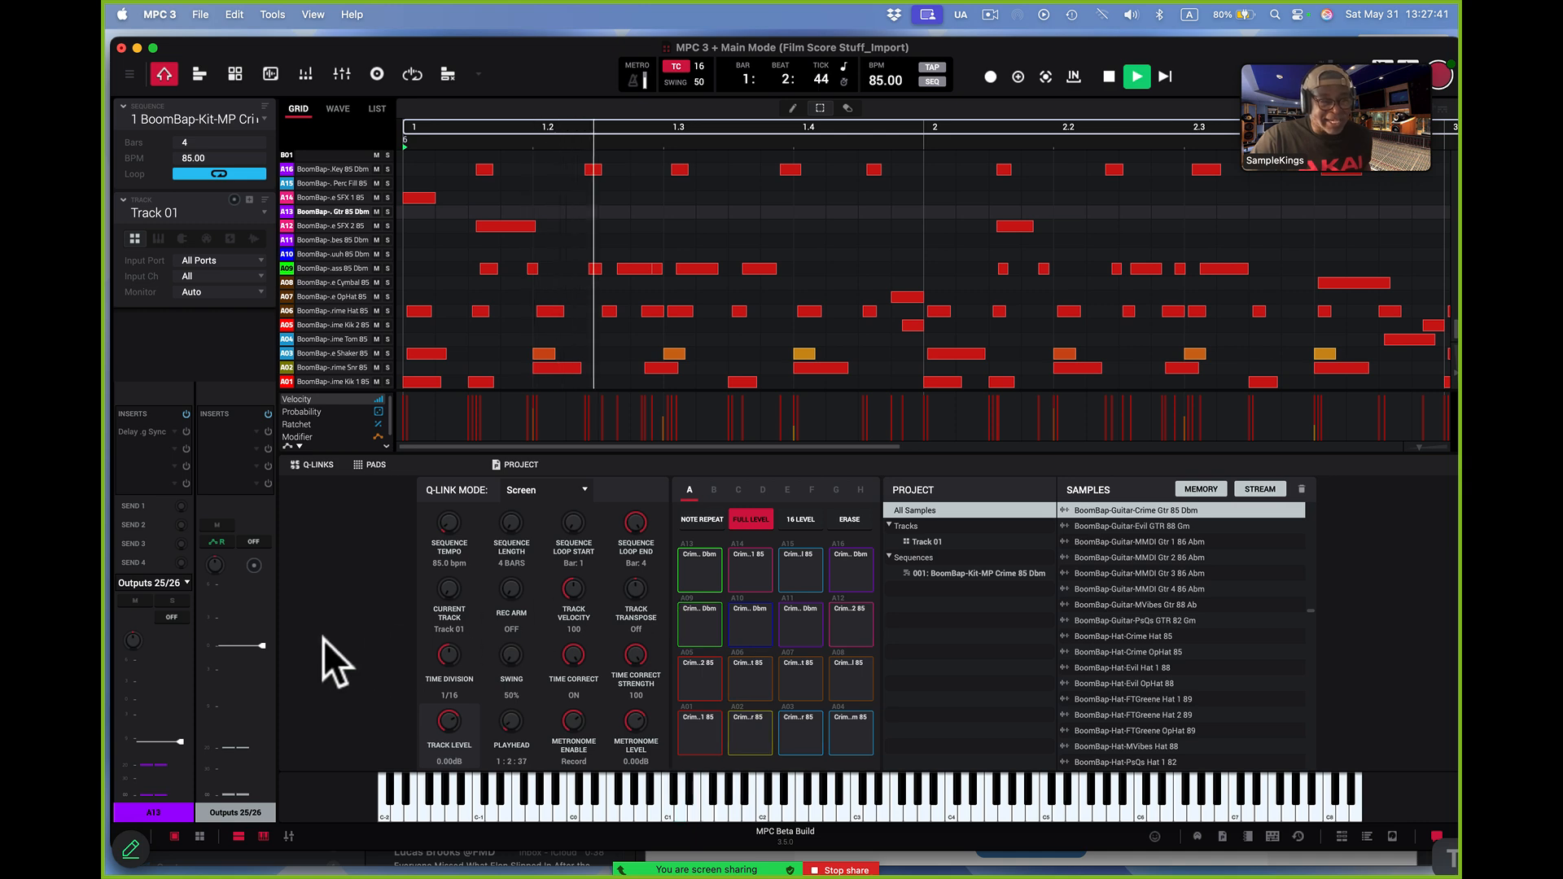
pyautogui.click(183, 581)
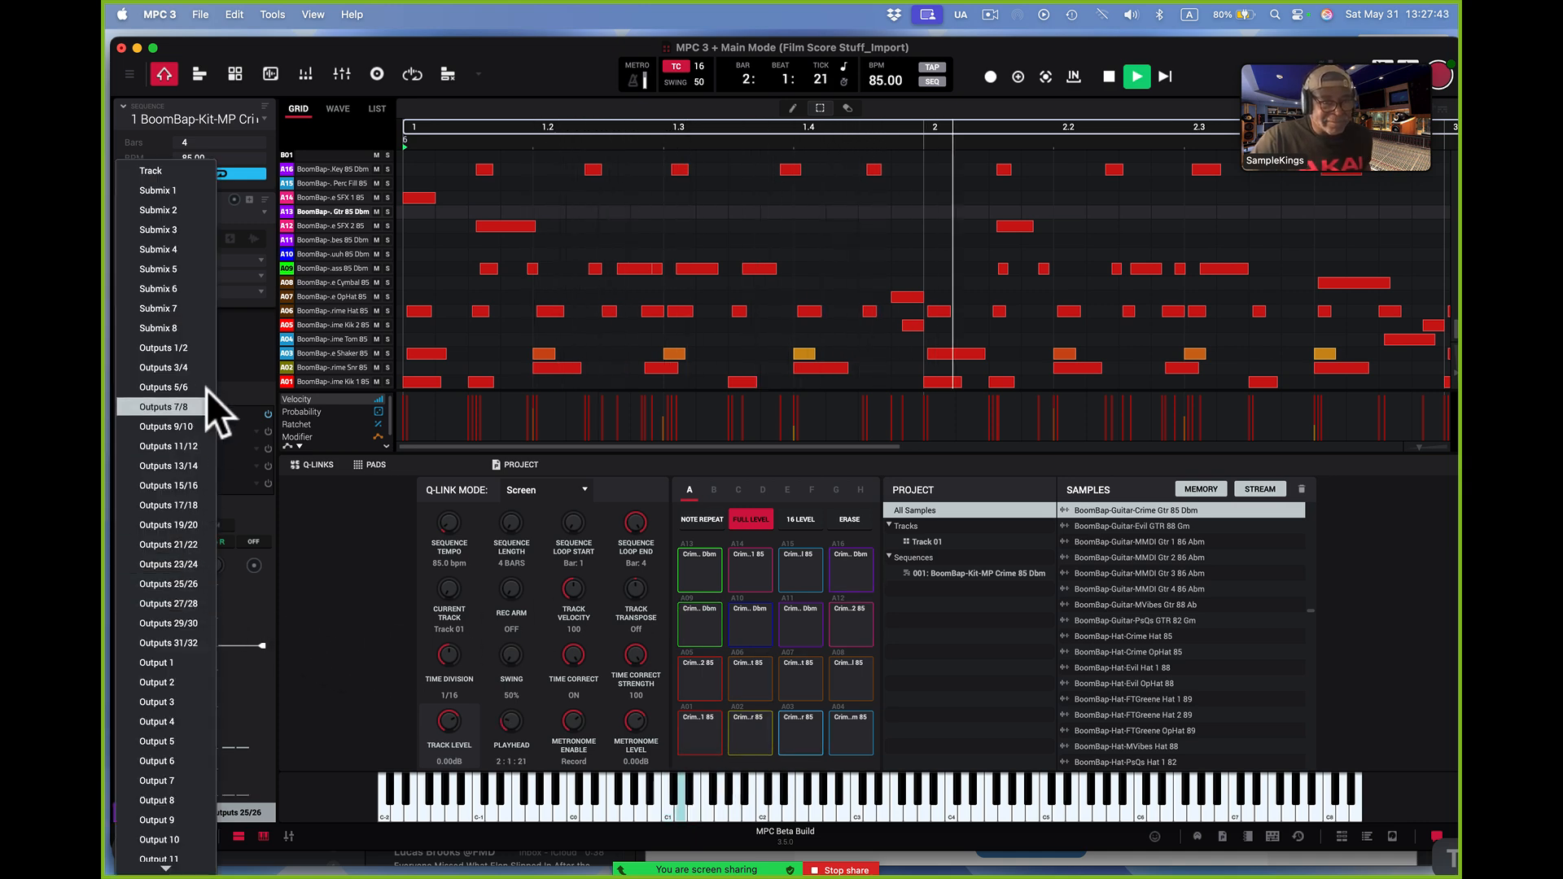
pyautogui.click(180, 168)
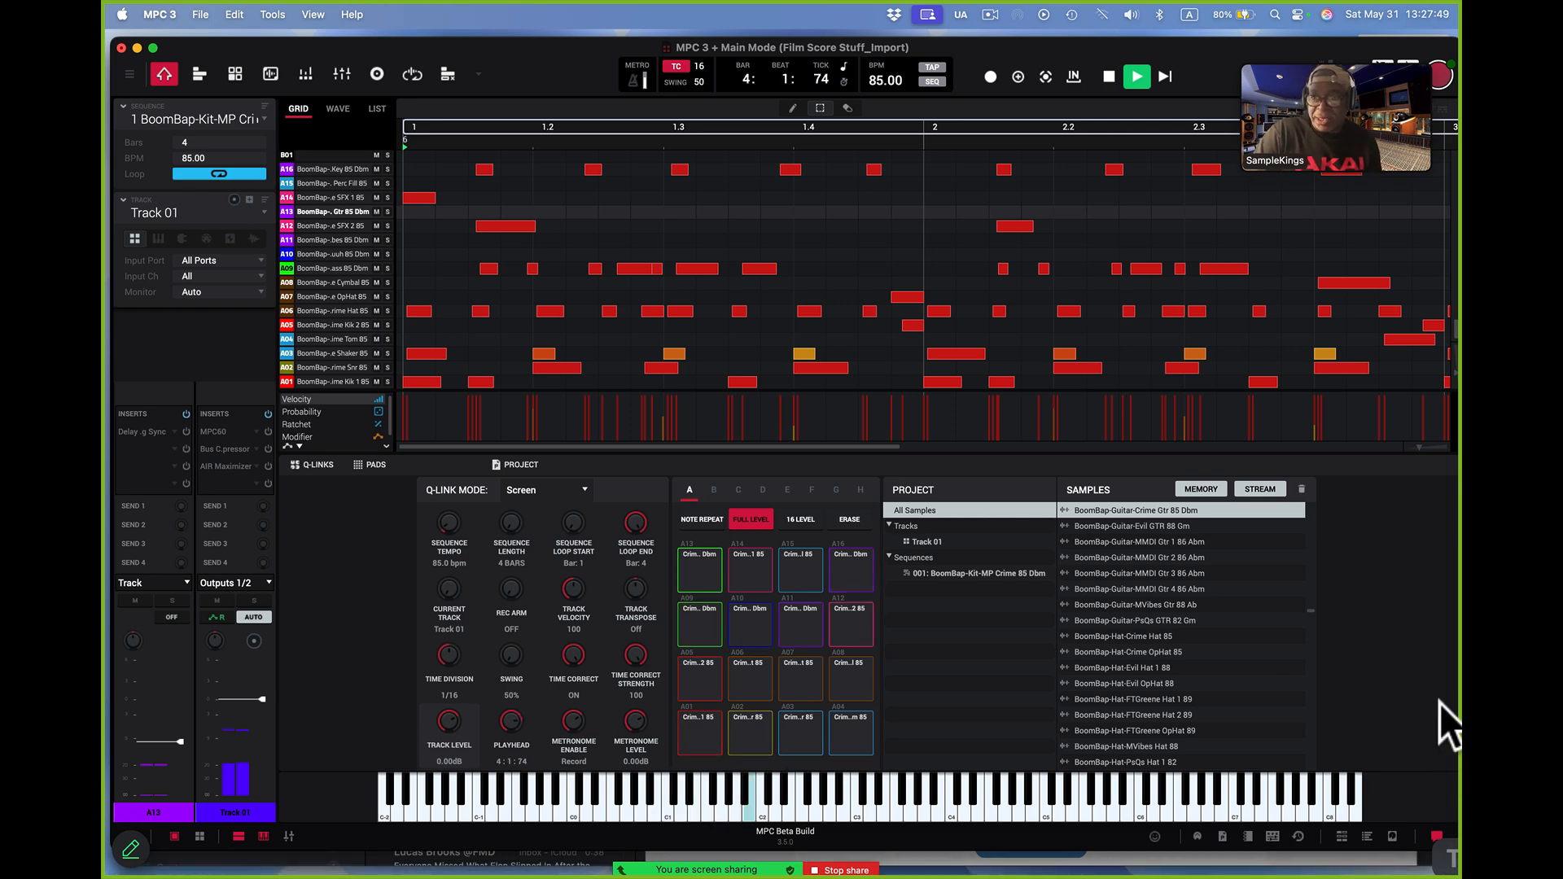
pyautogui.moveTo(1419, 446); pyautogui.dragTo(1351, 433)
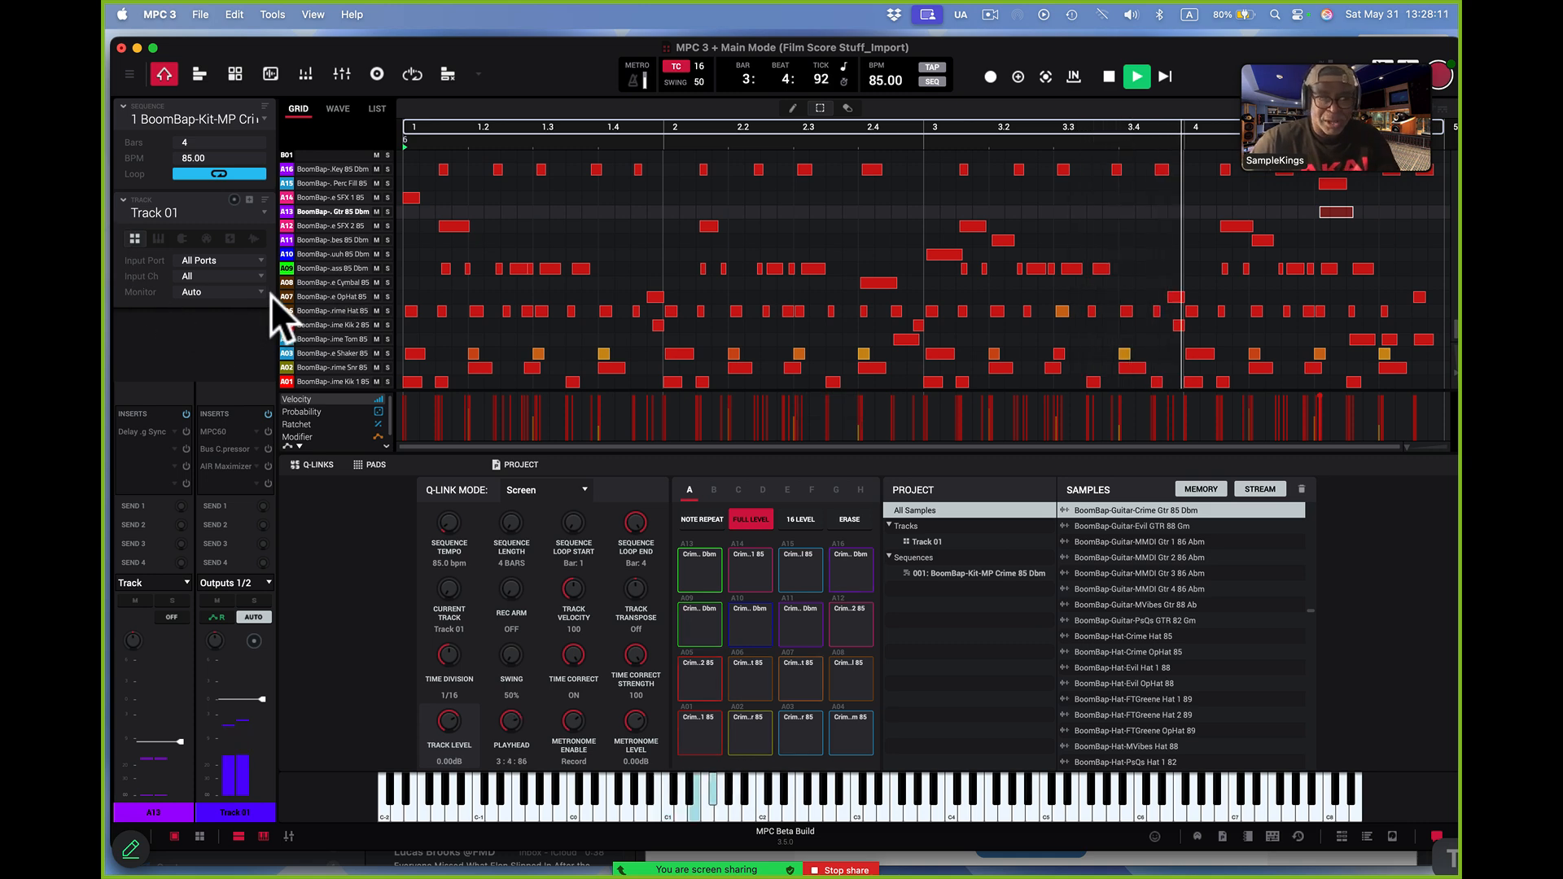
# Add one audio track using Input 1, with Ascending and Record Enable on and input monitoring off
pyautogui.click(249, 199)
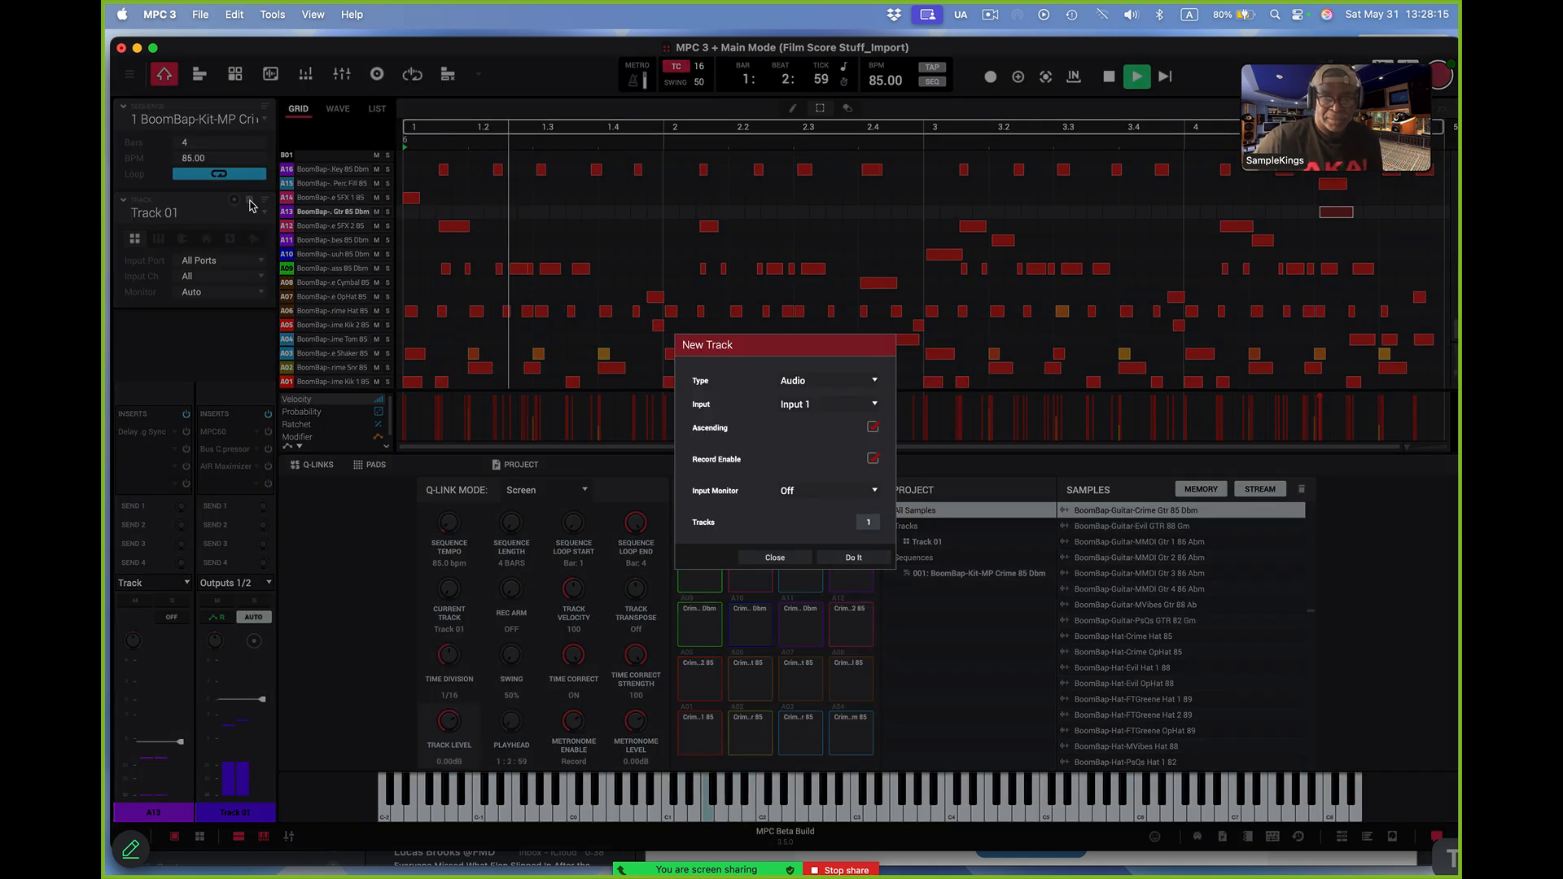
pyautogui.click(873, 379)
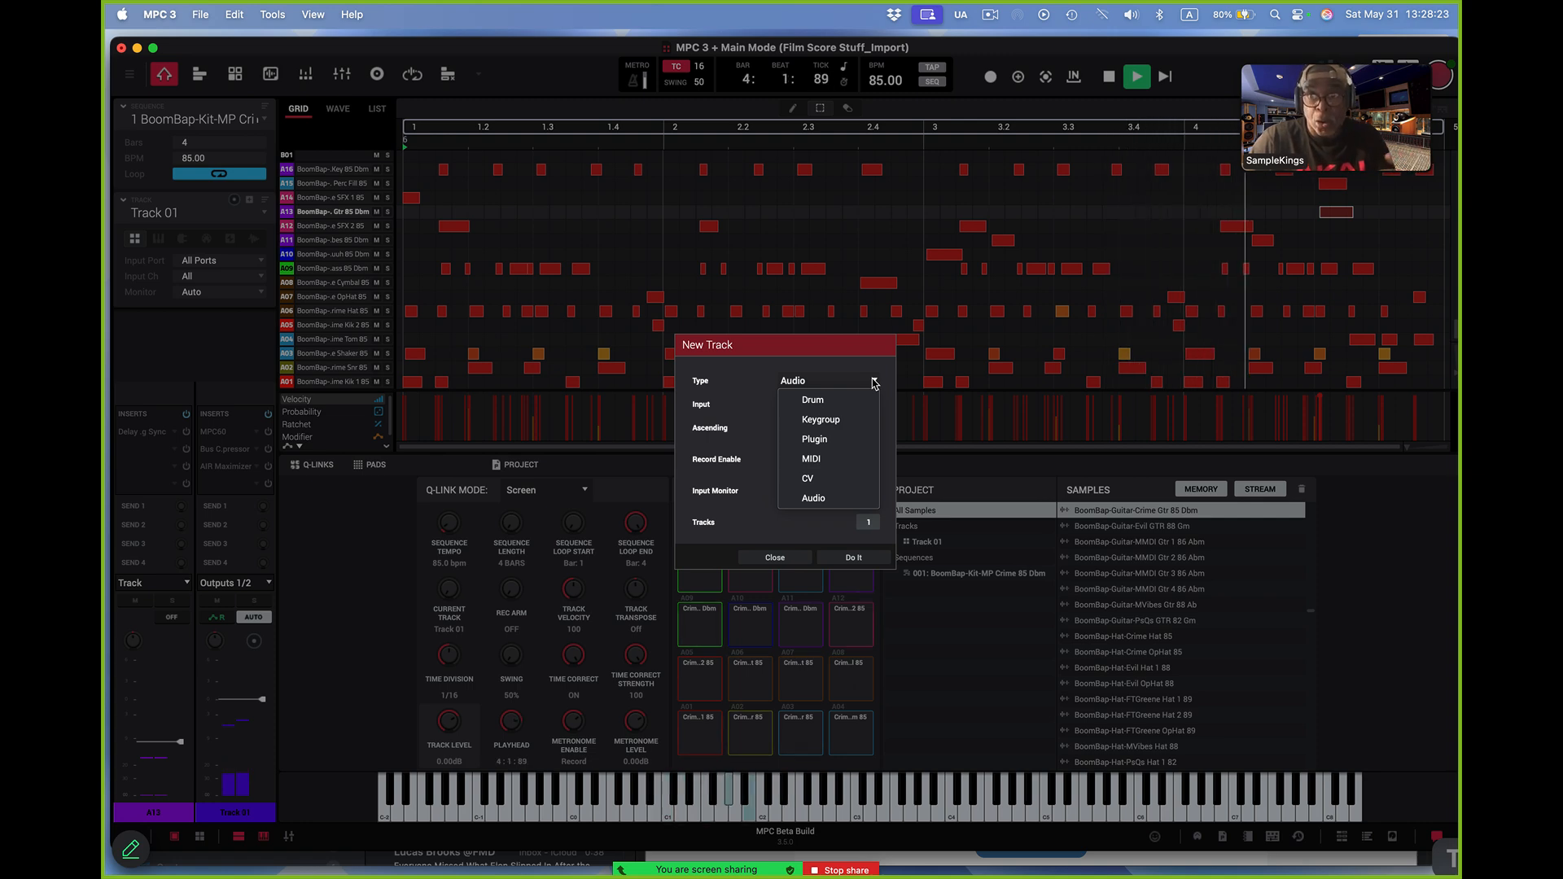
pyautogui.click(852, 494)
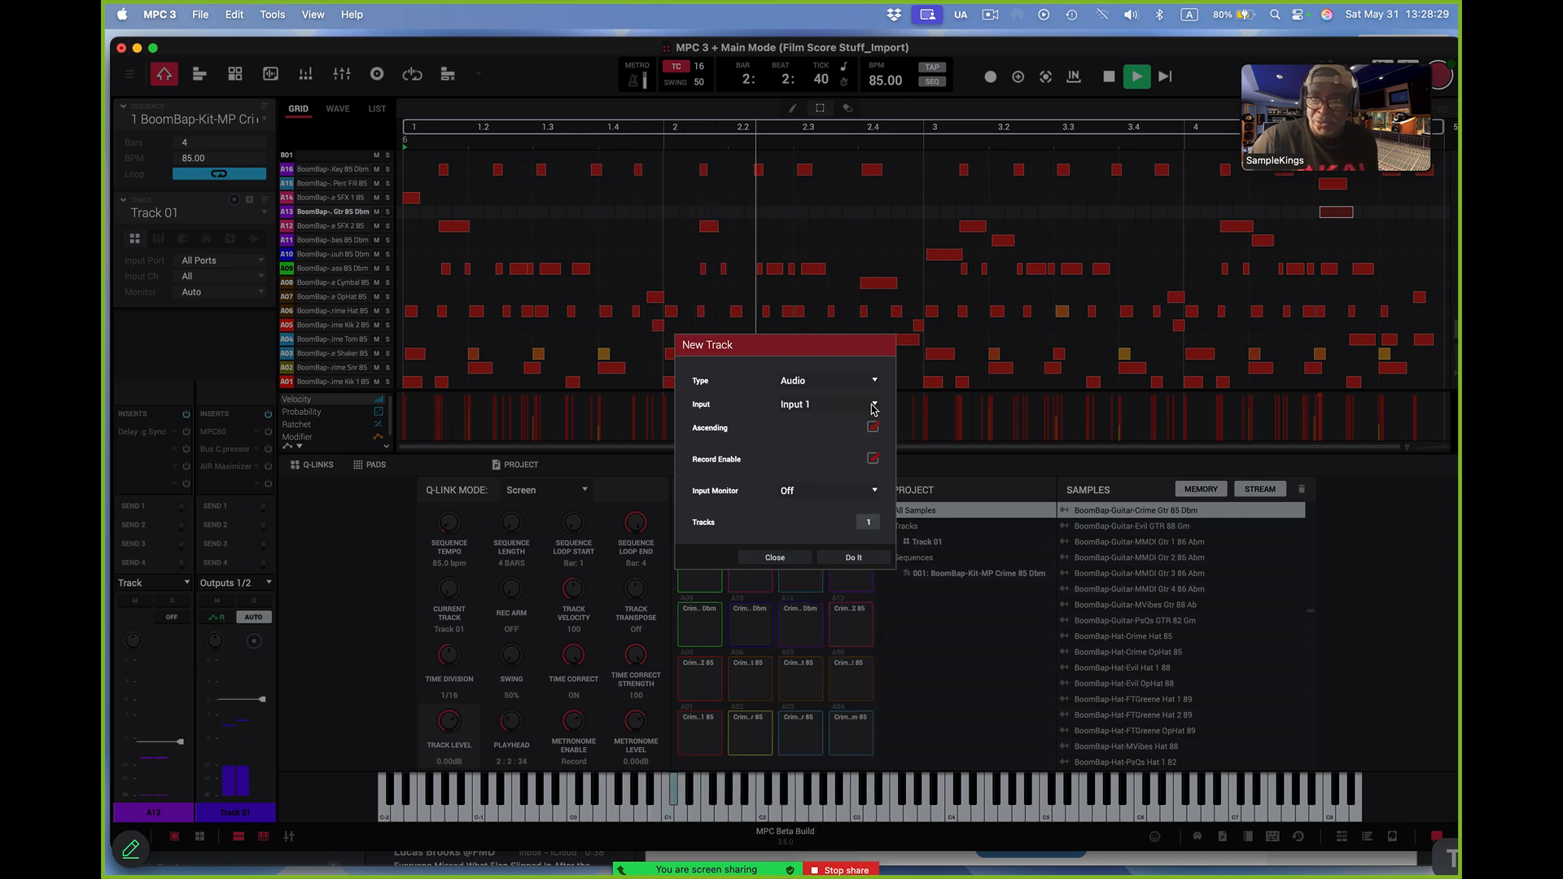
pyautogui.click(873, 426)
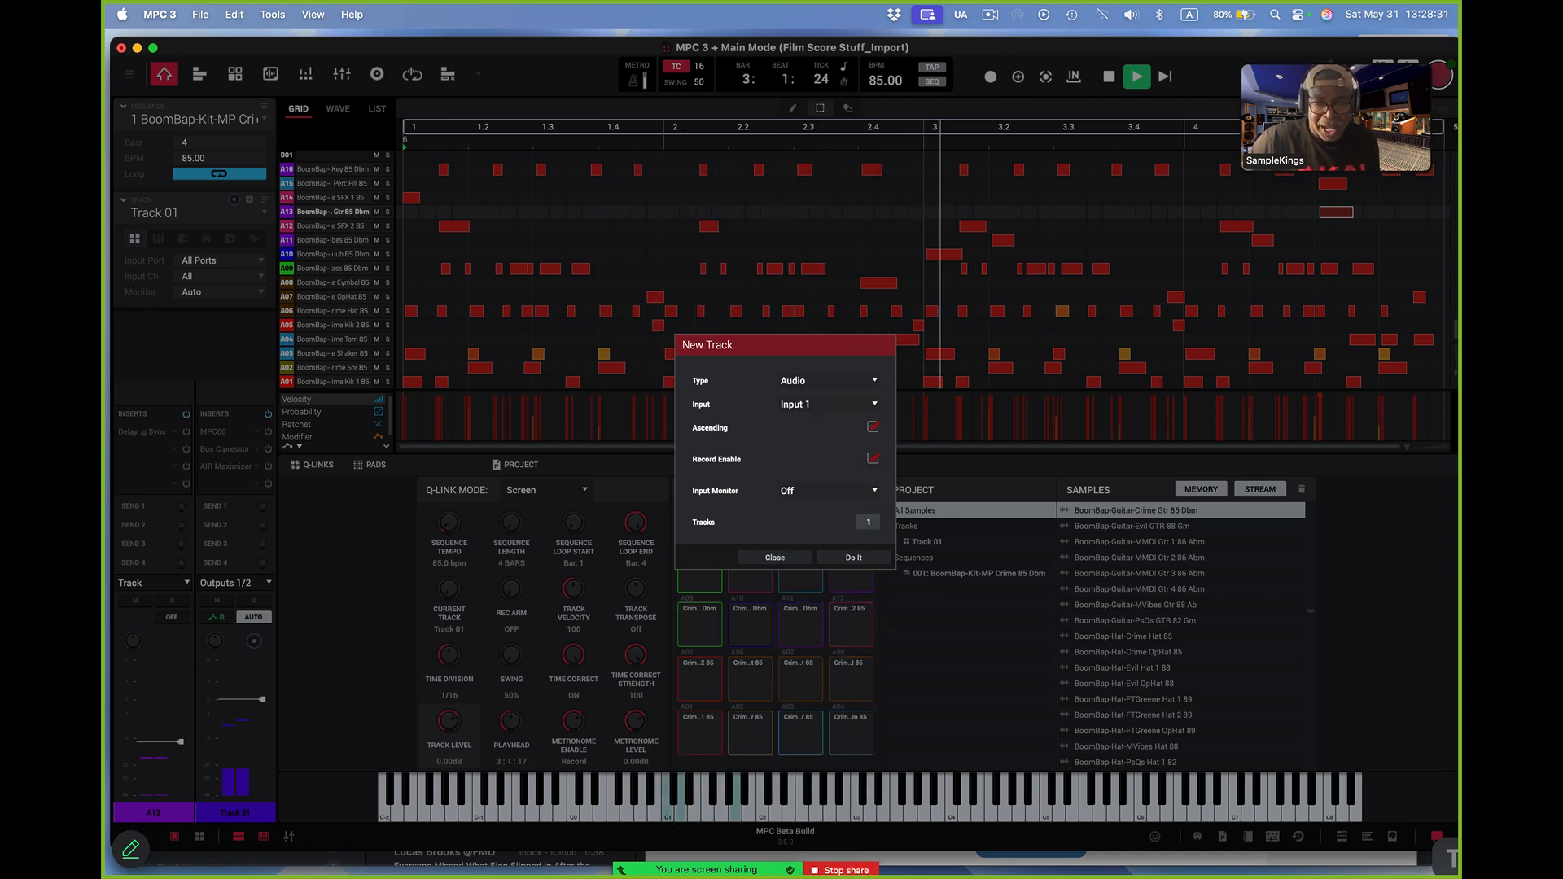
pyautogui.click(873, 426)
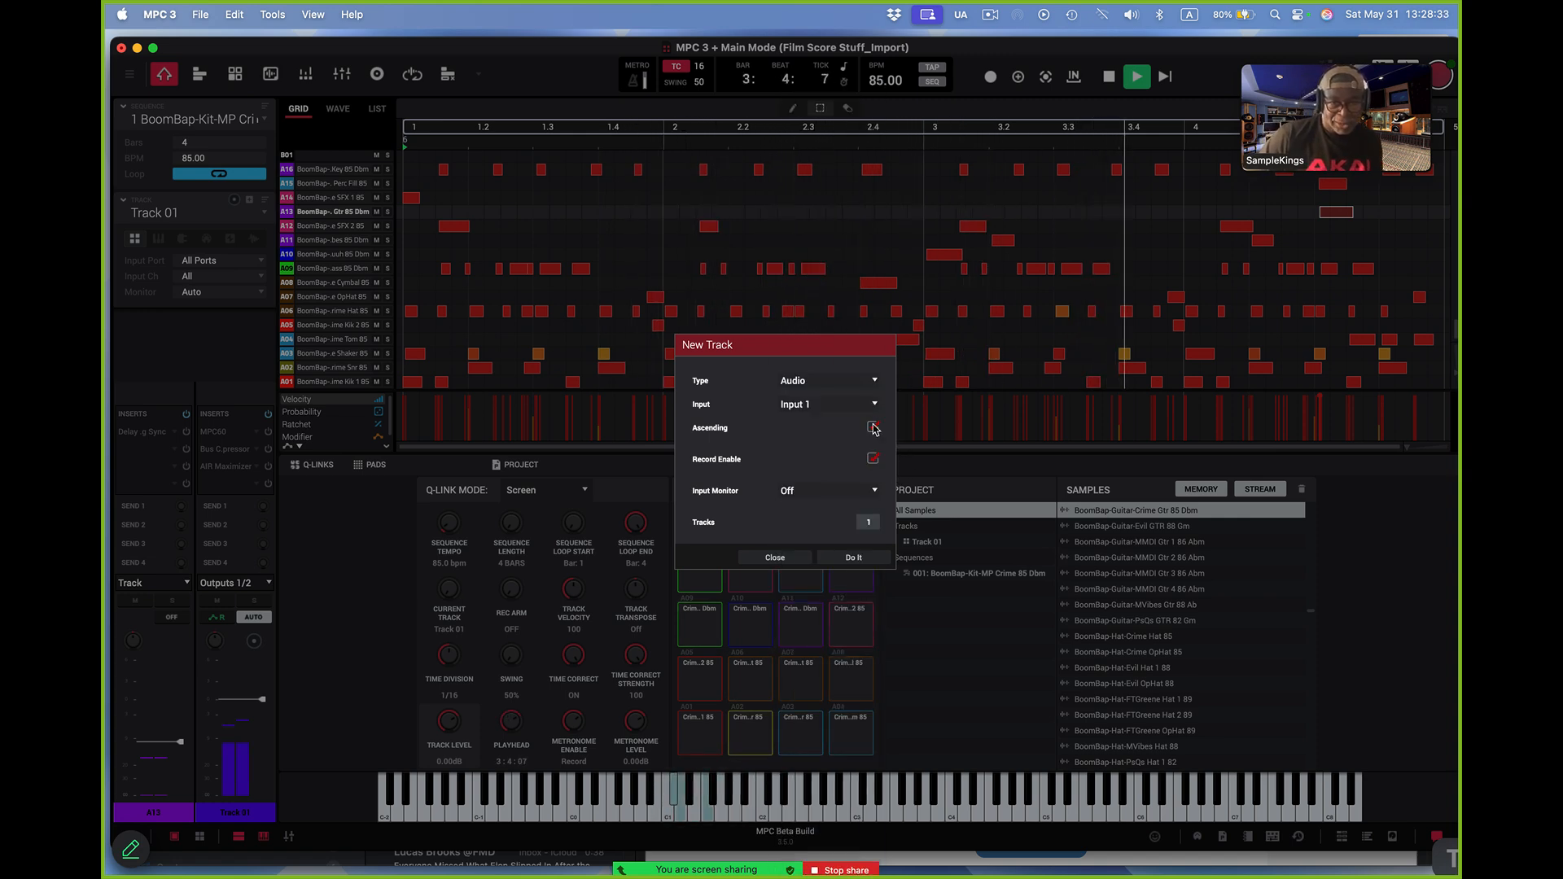
pyautogui.click(872, 458)
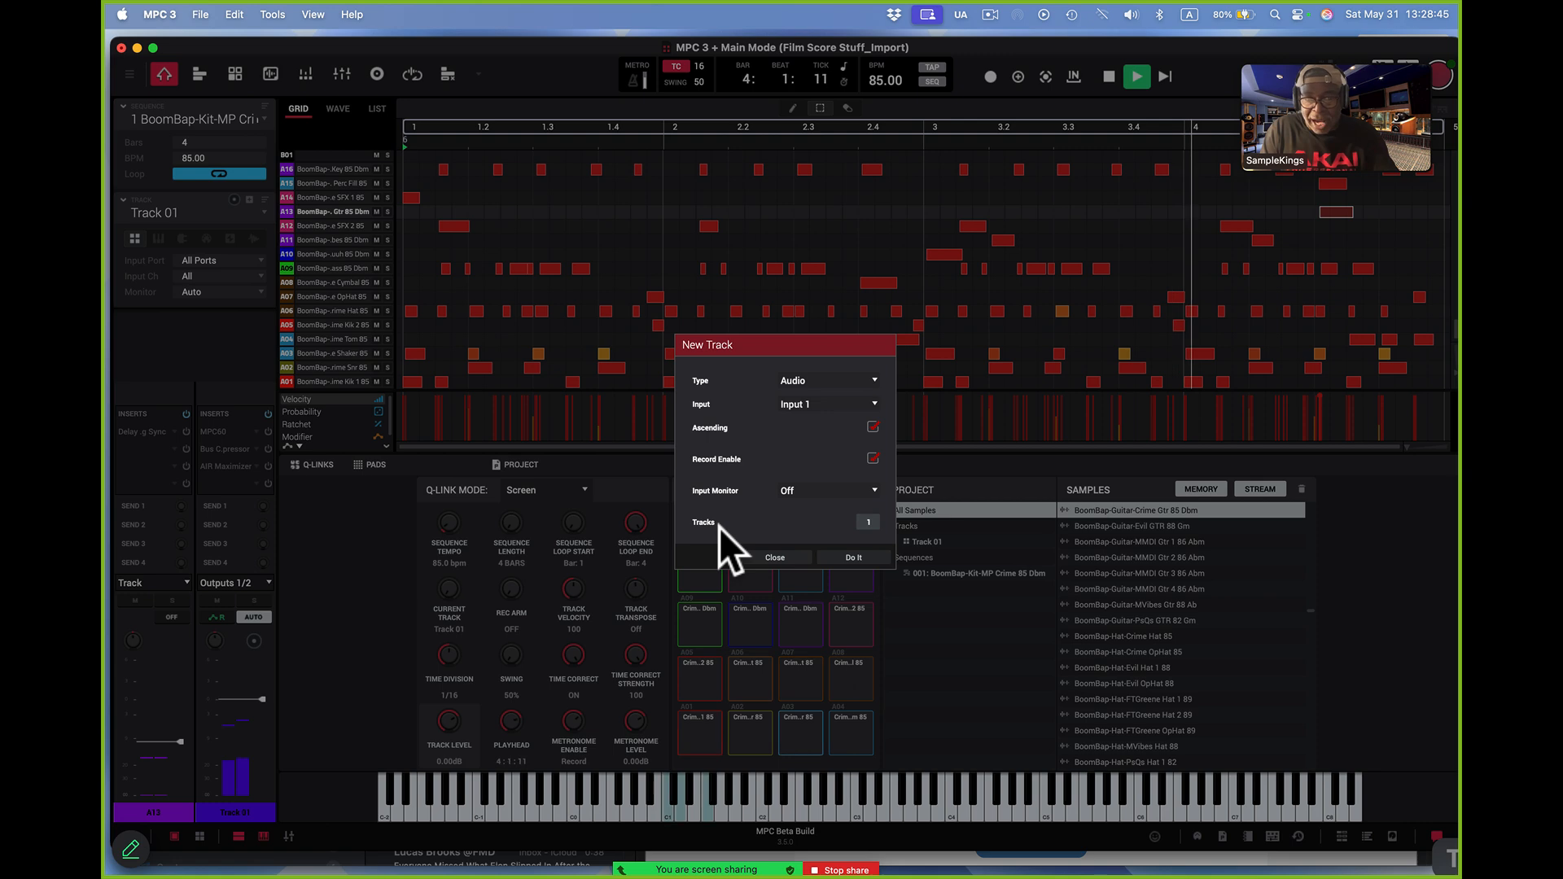
pyautogui.click(858, 559)
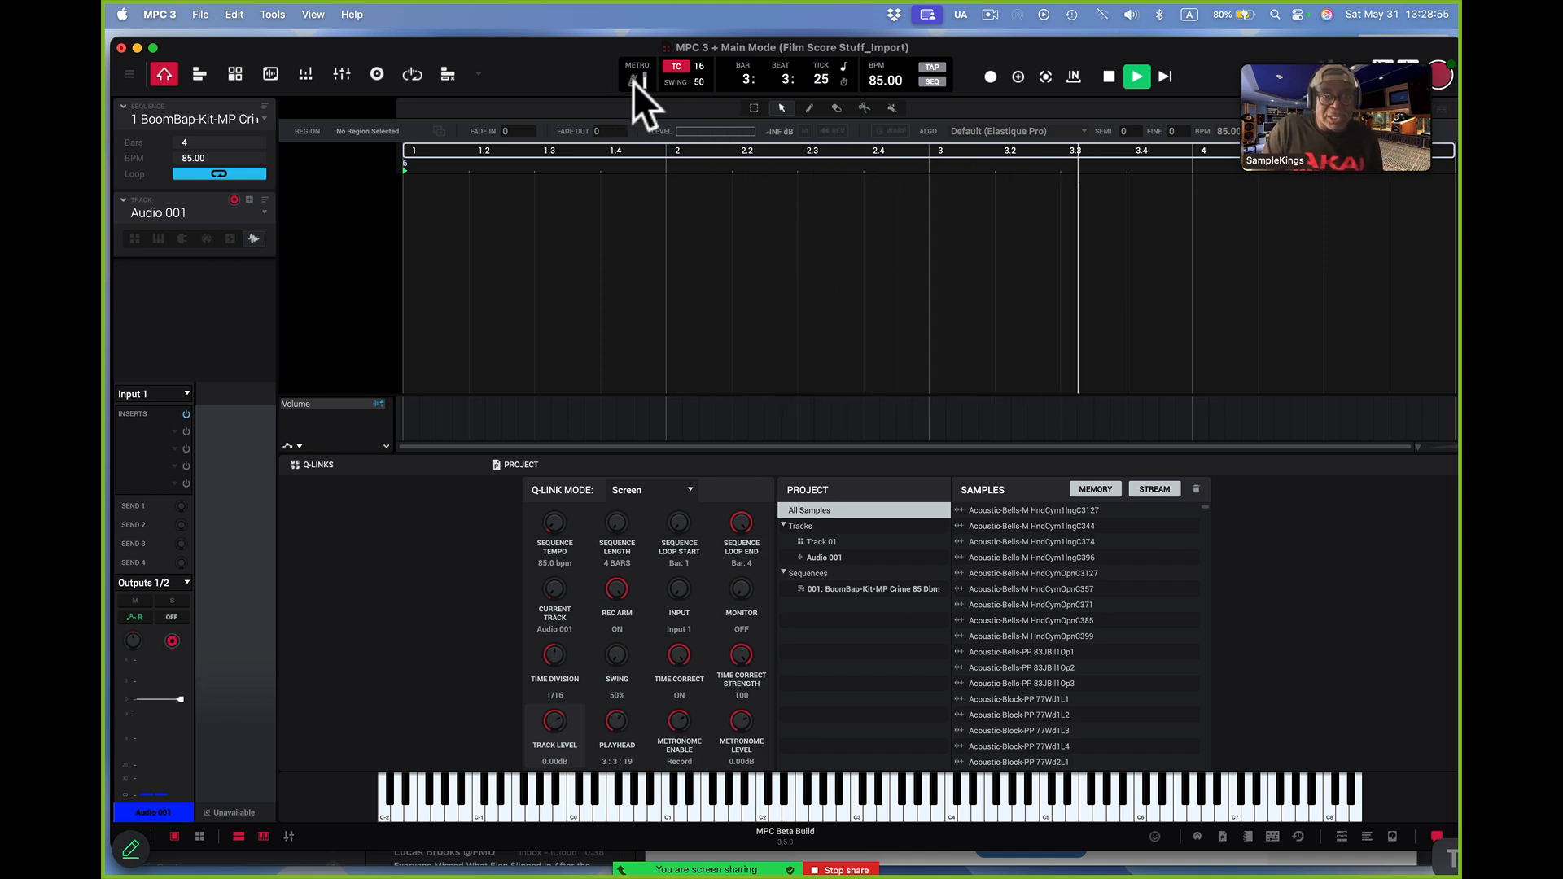
# Examine the metronome settings, including count-in and the available output routings
pyautogui.click(277, 15)
pyautogui.moveTo(284, 43)
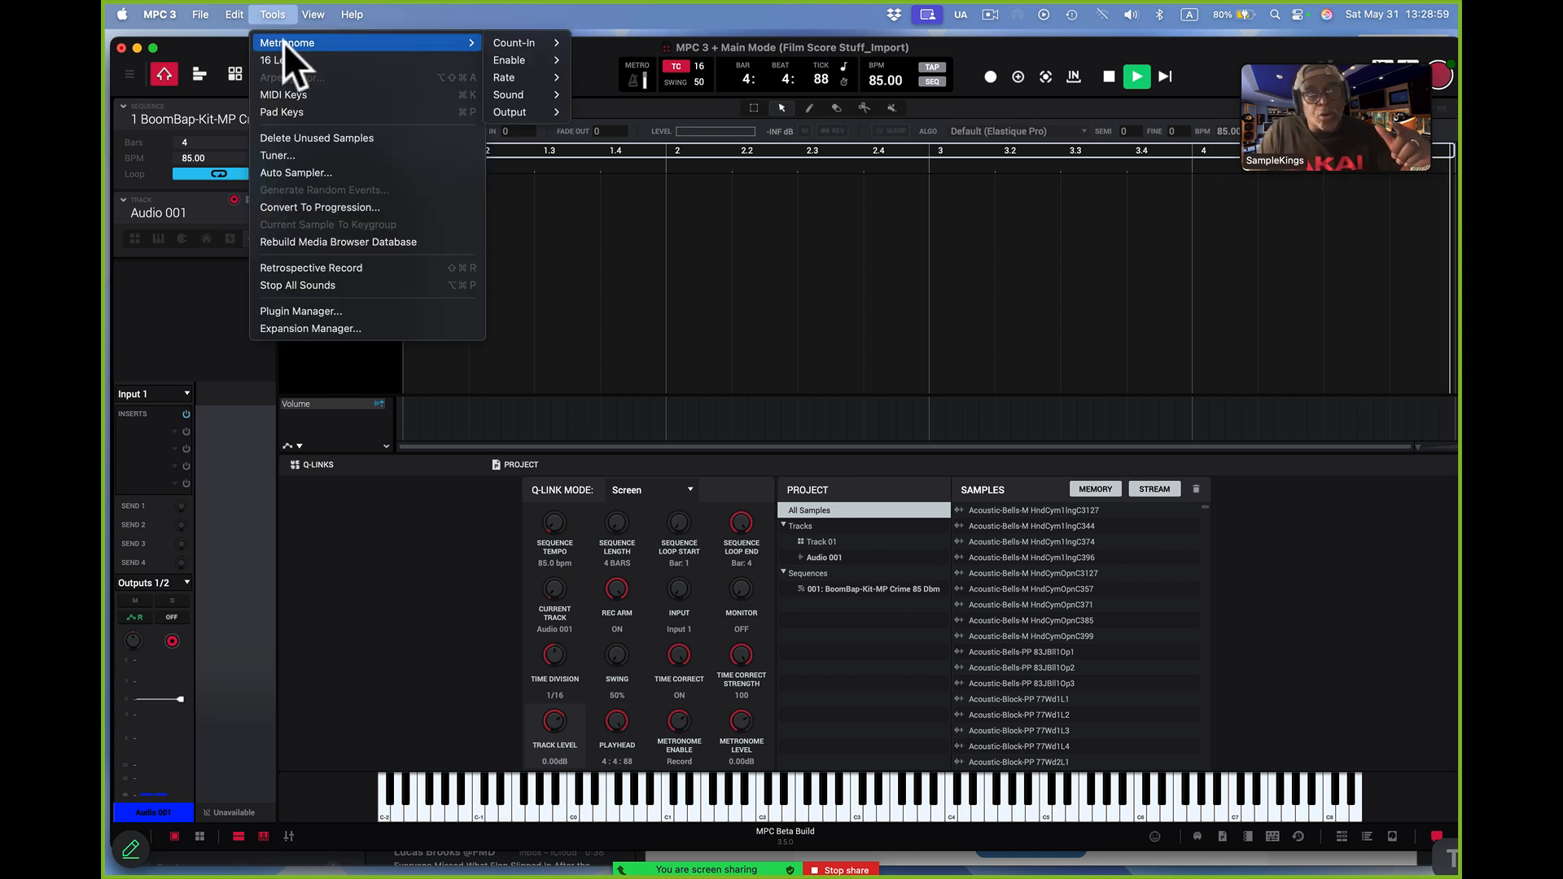
pyautogui.moveTo(515, 47)
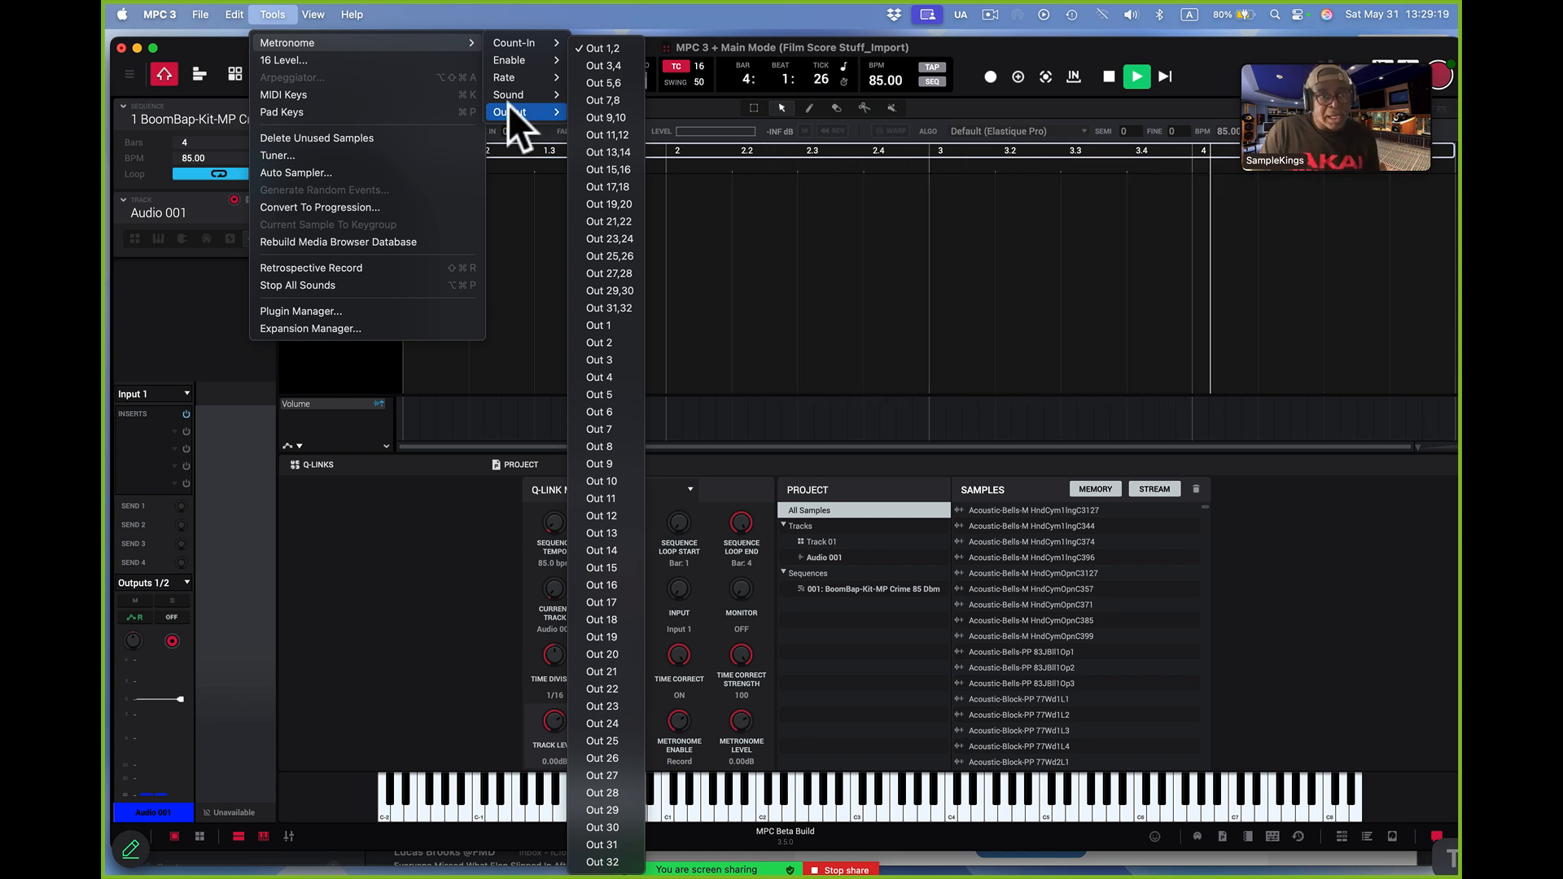
pyautogui.click(285, 7)
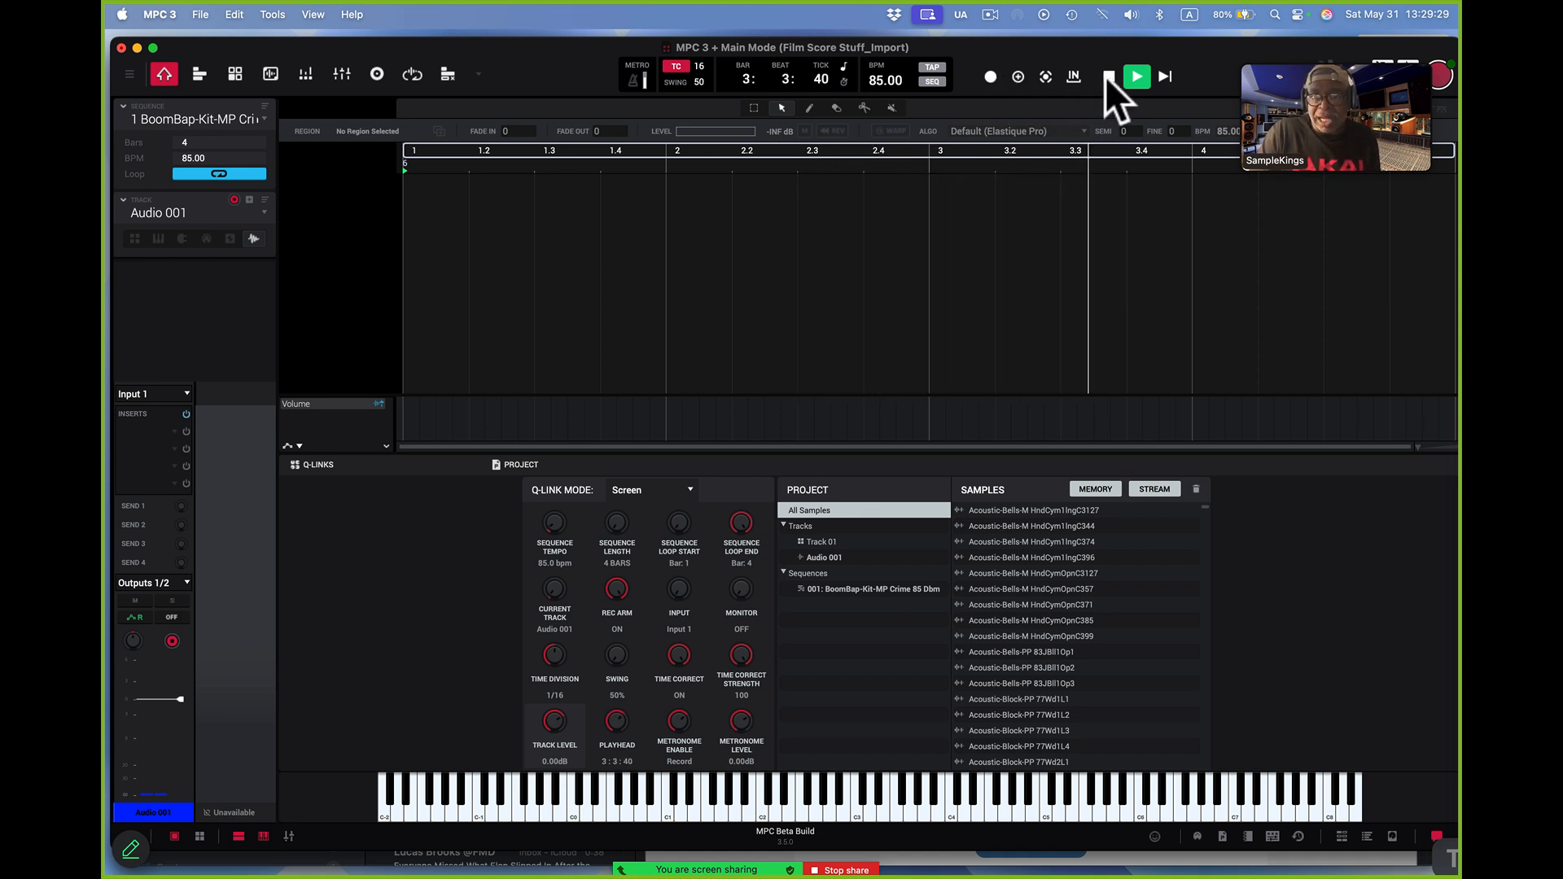
pyautogui.click(988, 75)
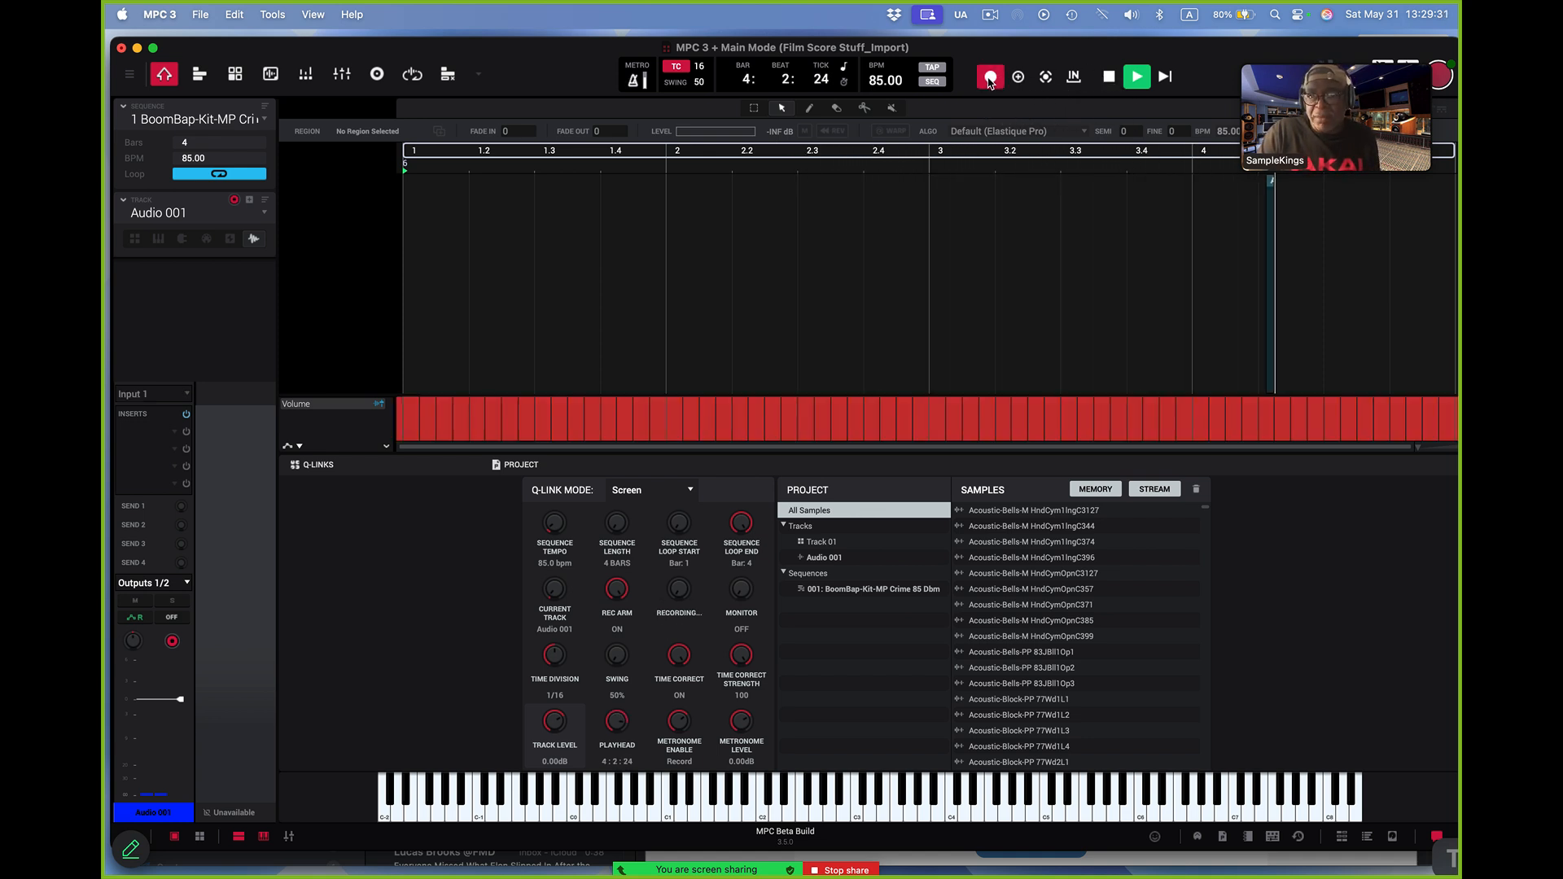
pyautogui.click(1164, 75)
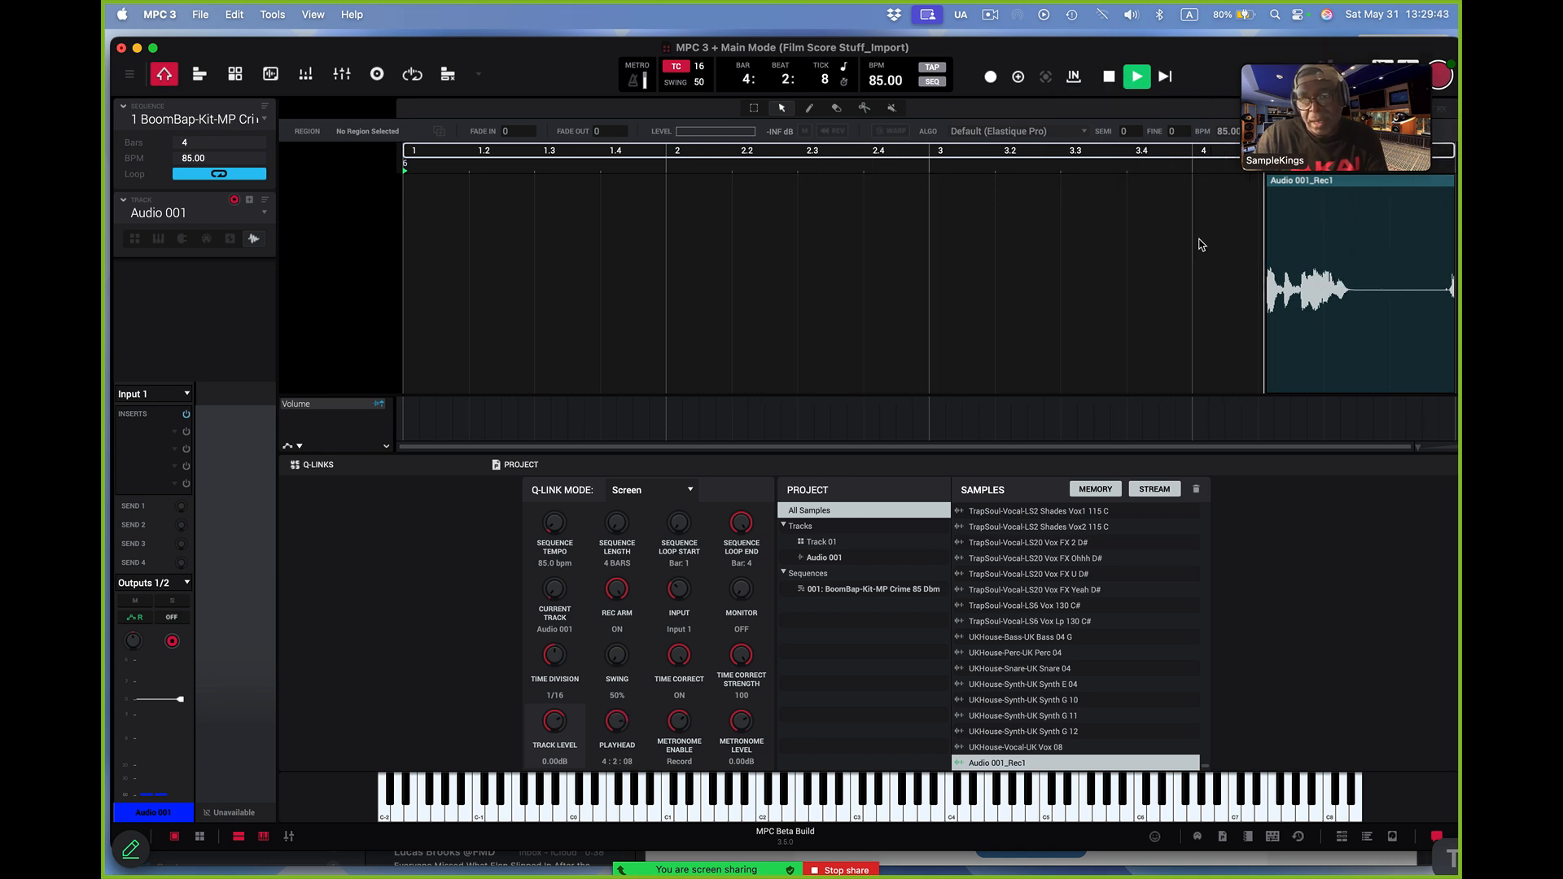
pyautogui.press('space')
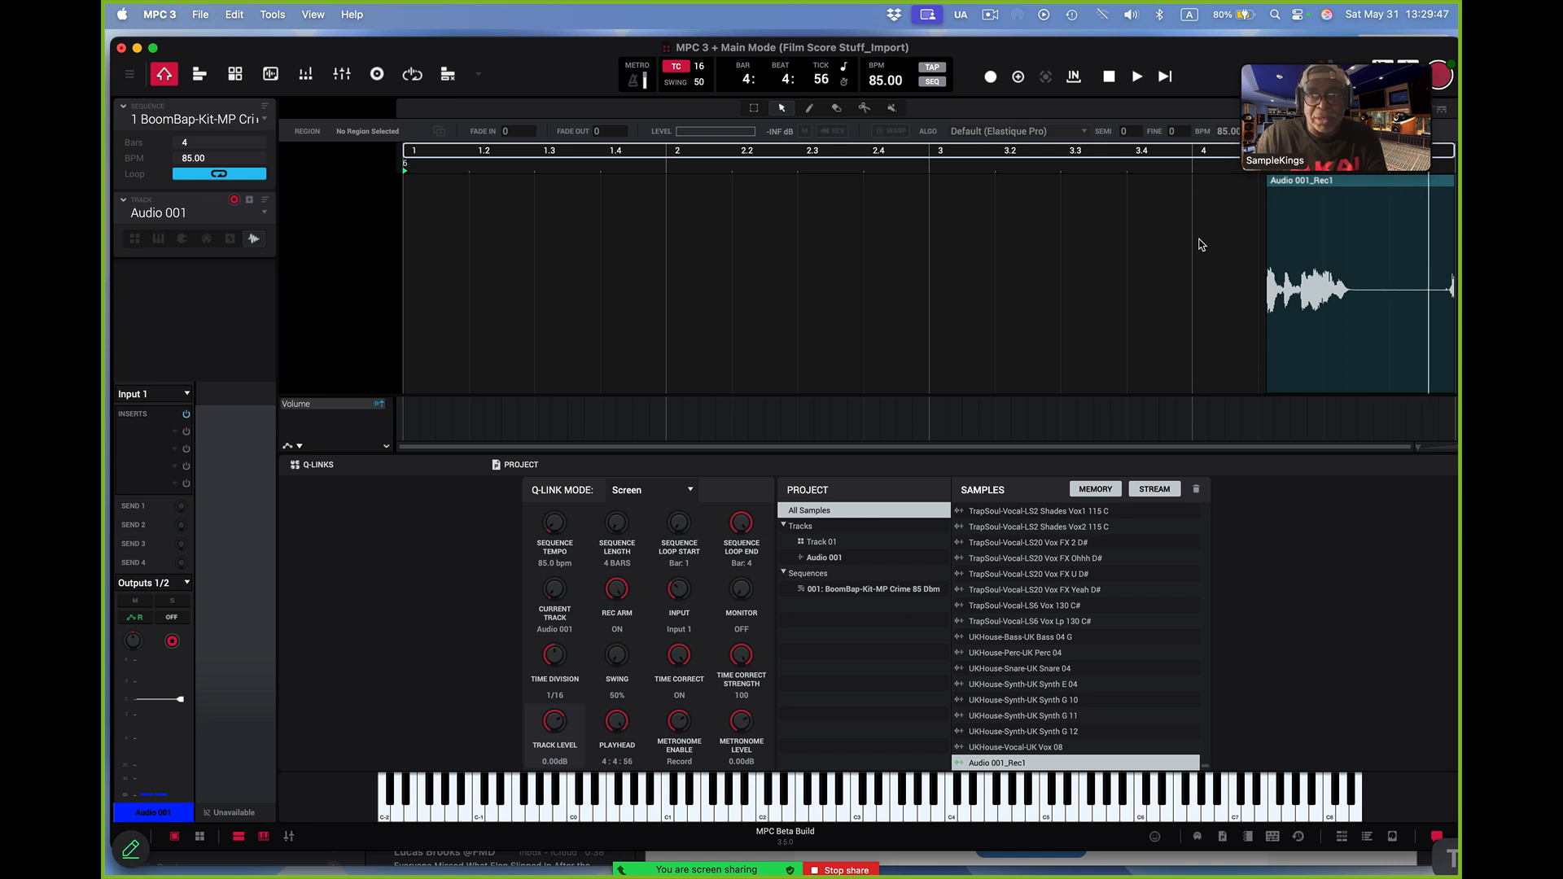
pyautogui.press('super+z')
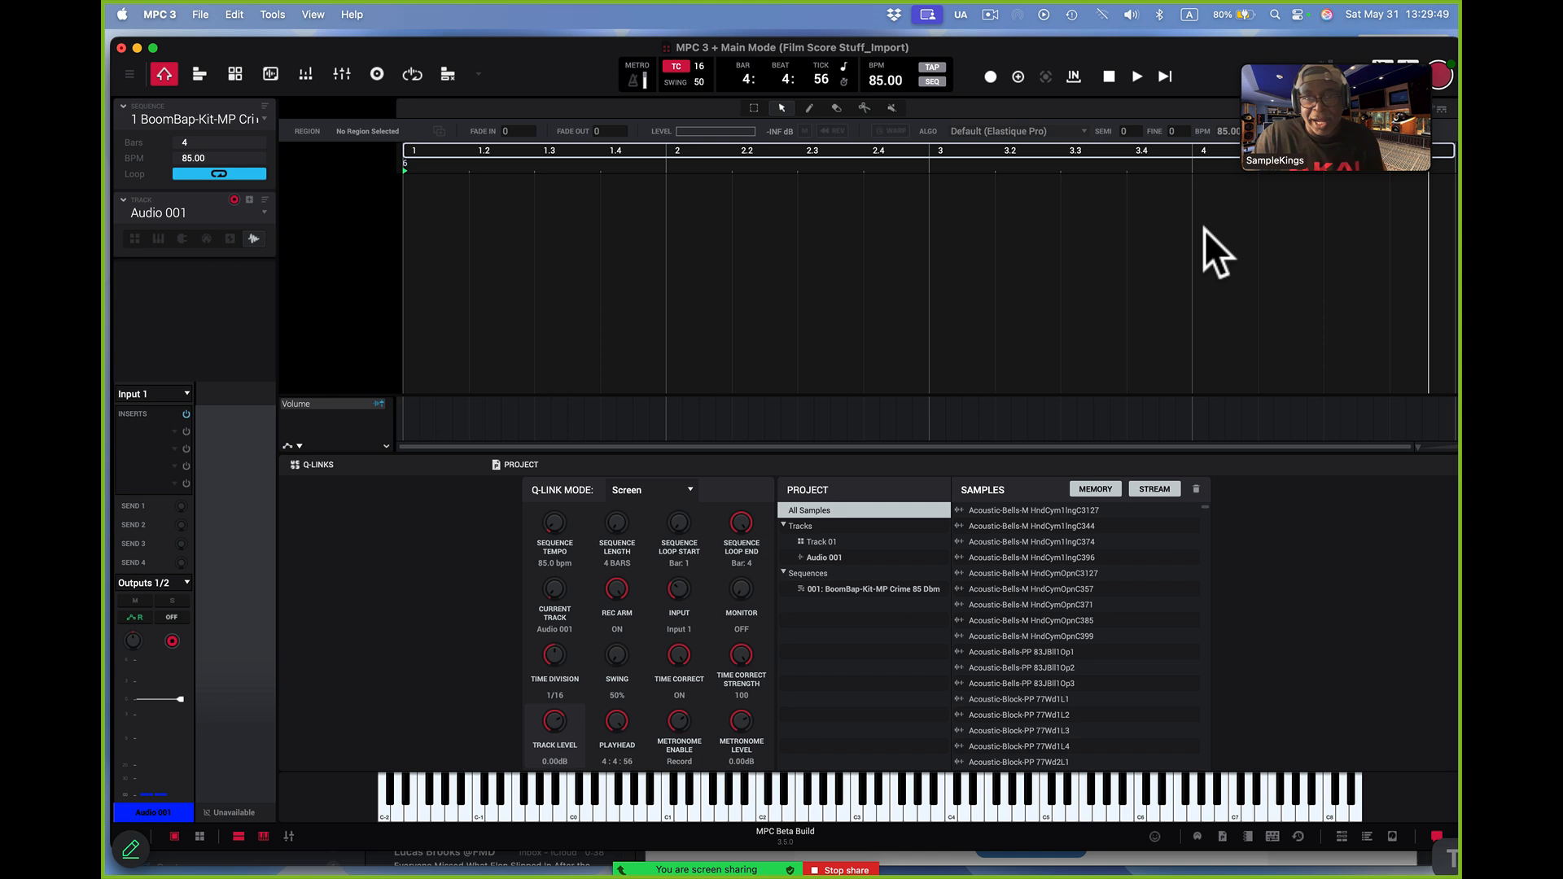
# Record a take onto Audio 001 from the start of the four-bar sequence and play it back
pyautogui.click(996, 76)
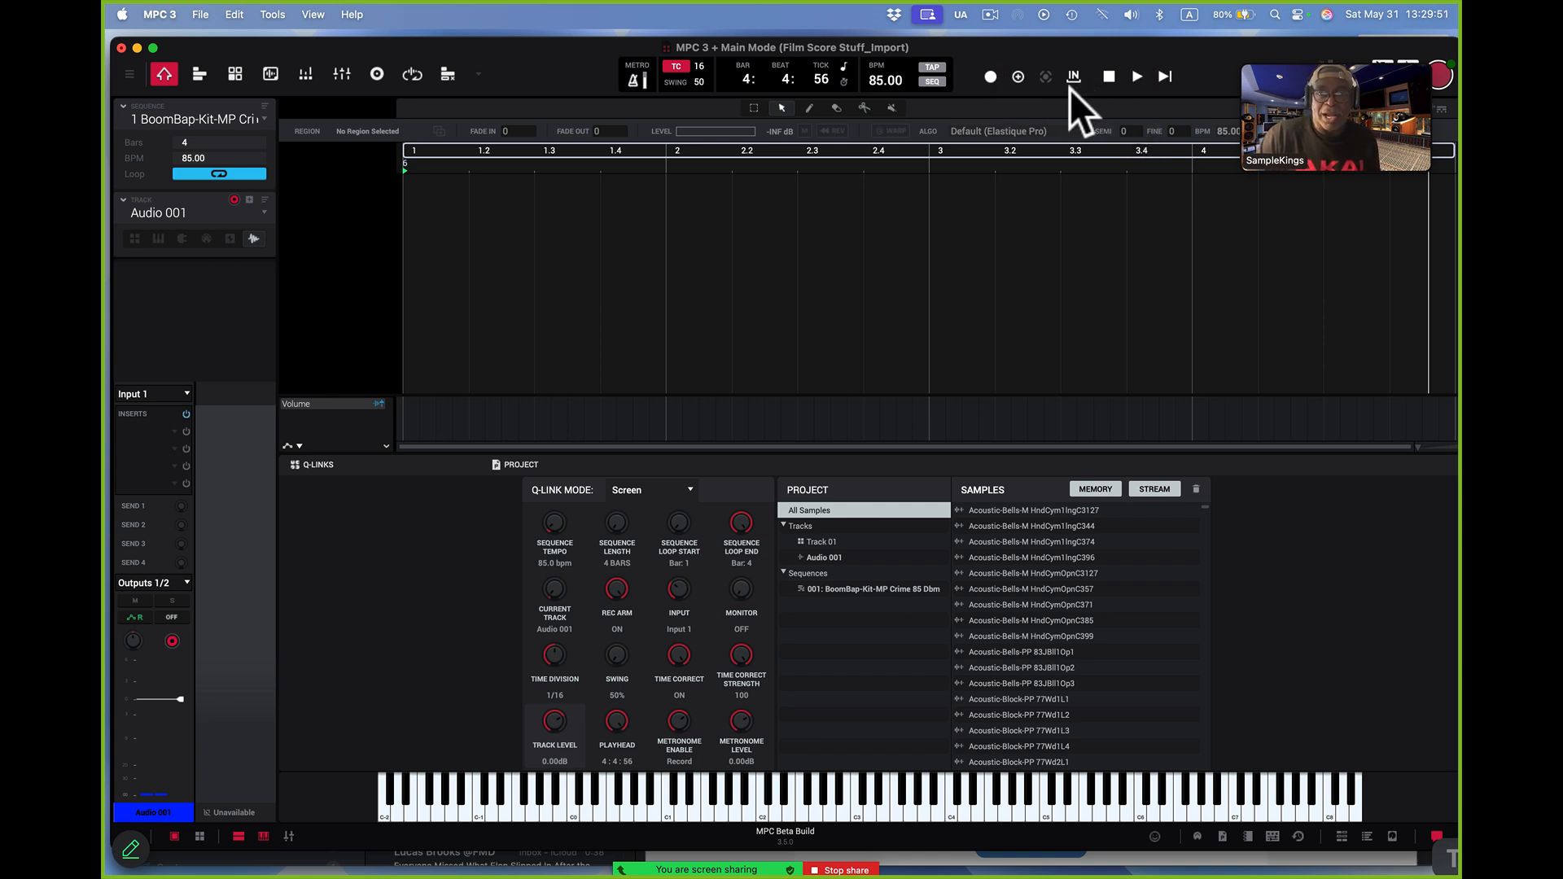
pyautogui.click(1168, 78)
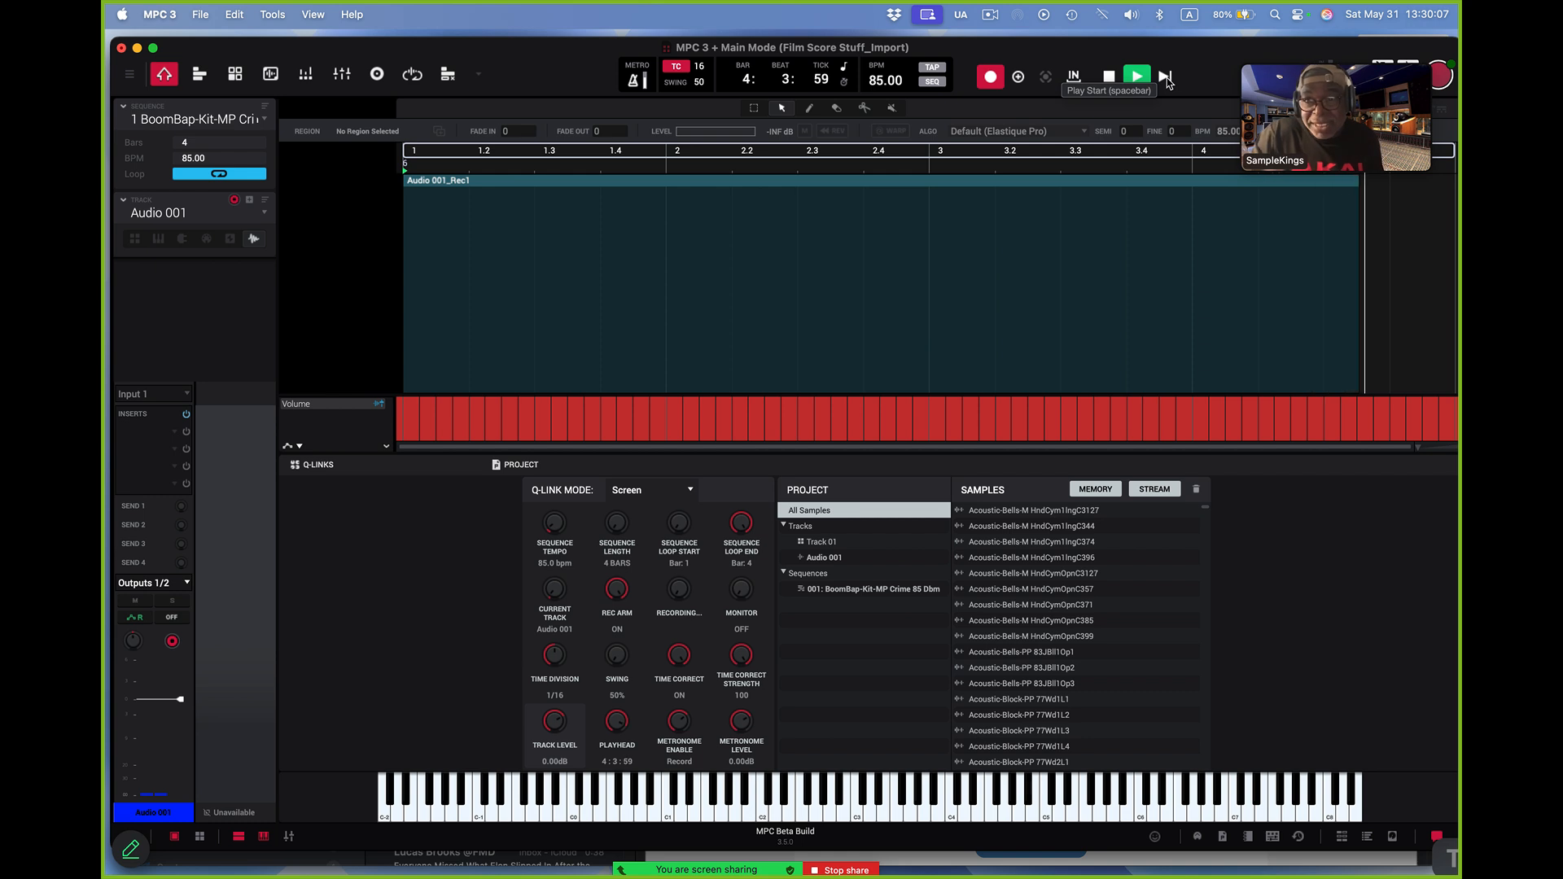
pyautogui.press('space')
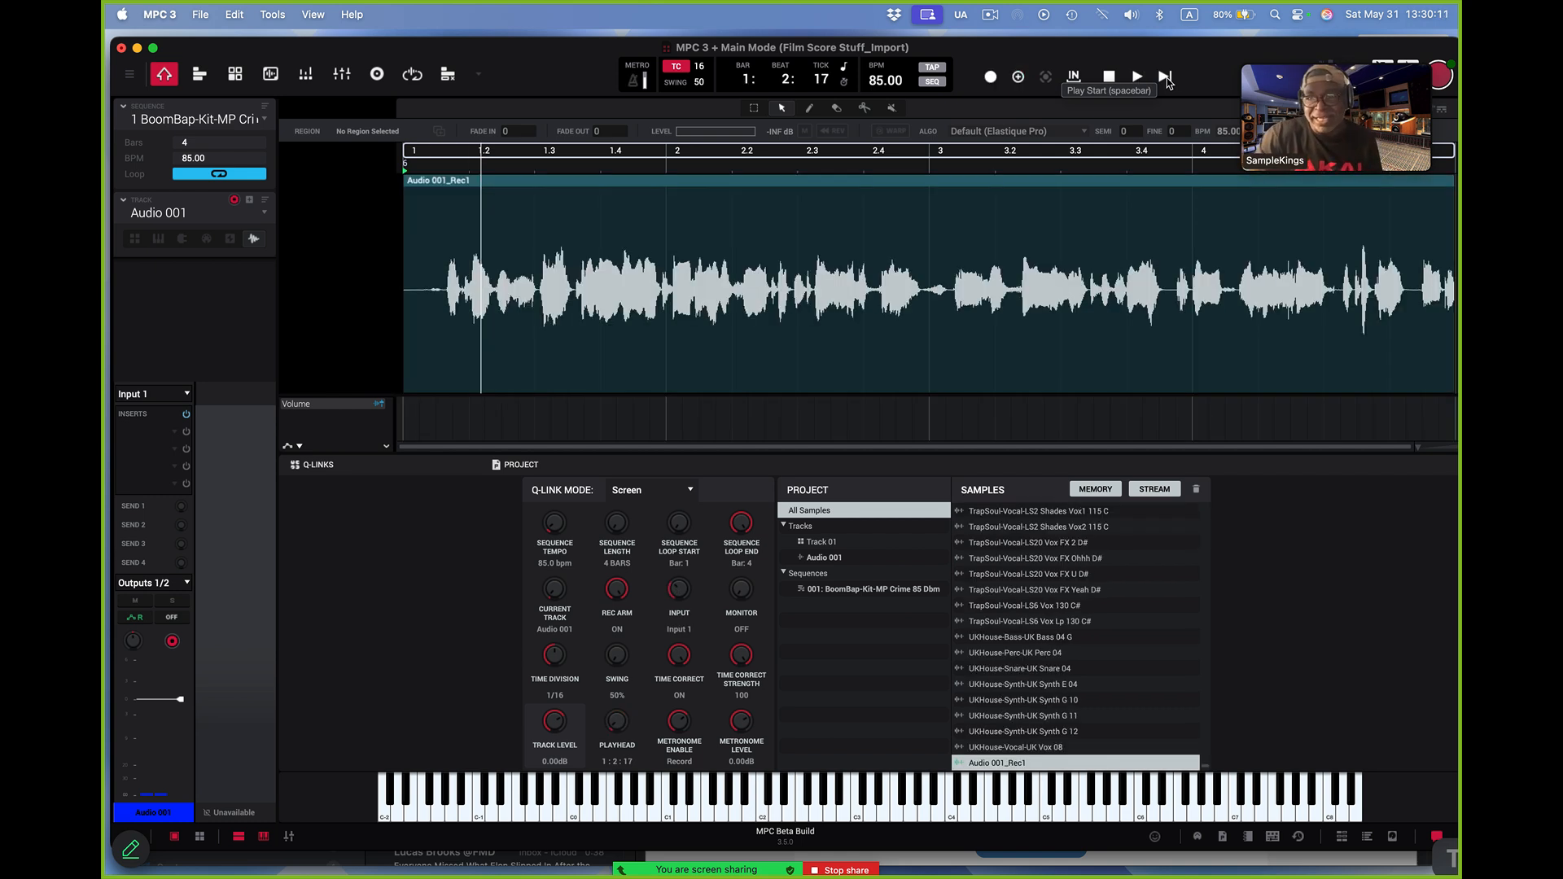
pyautogui.click(1164, 76)
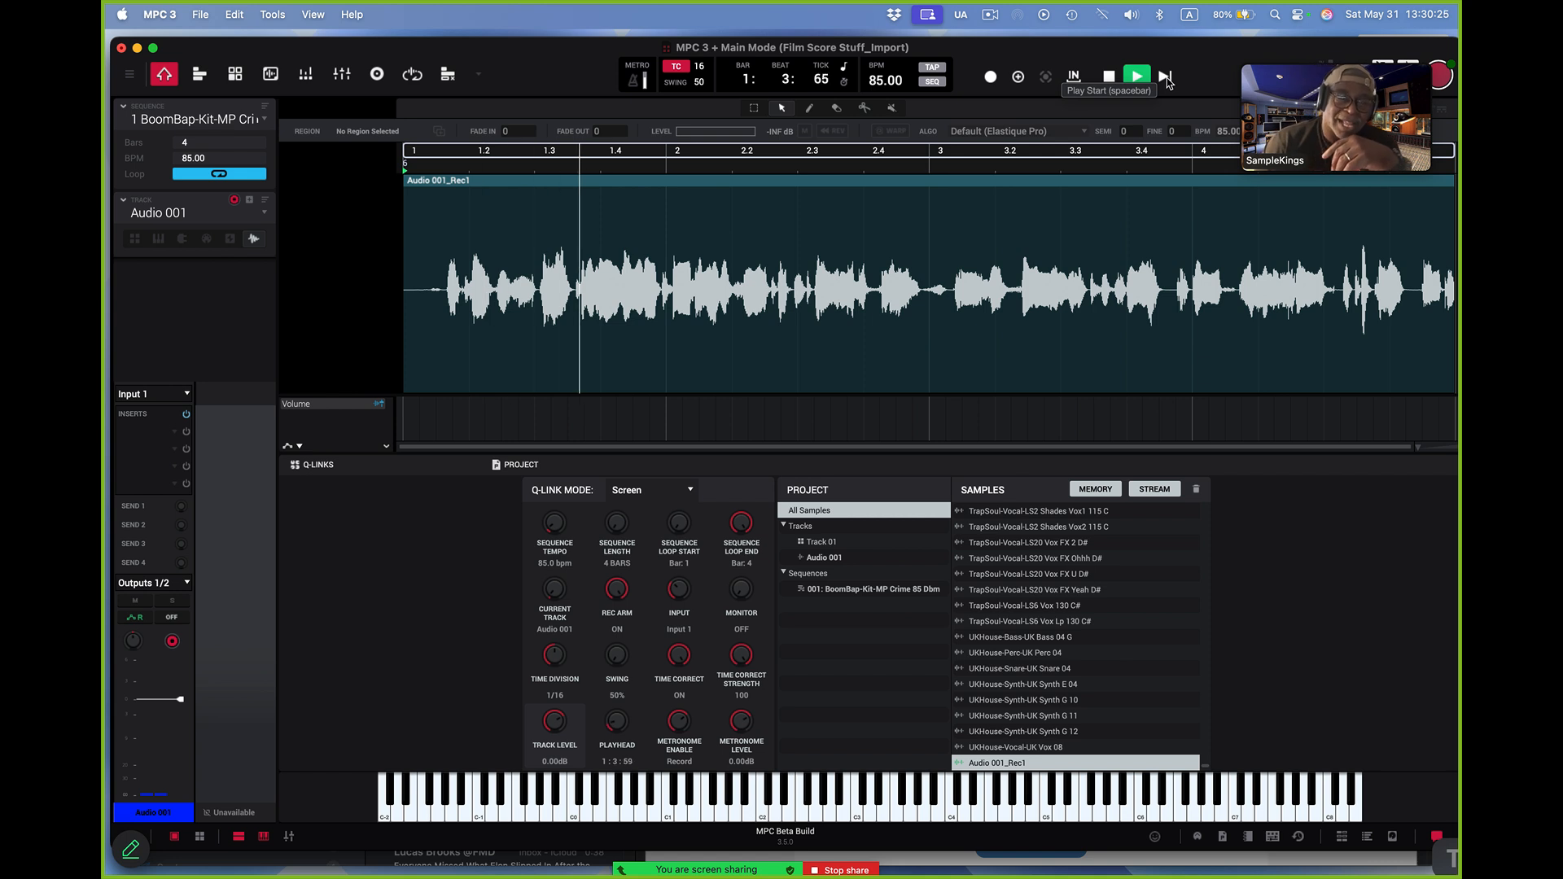
pyautogui.press('space')
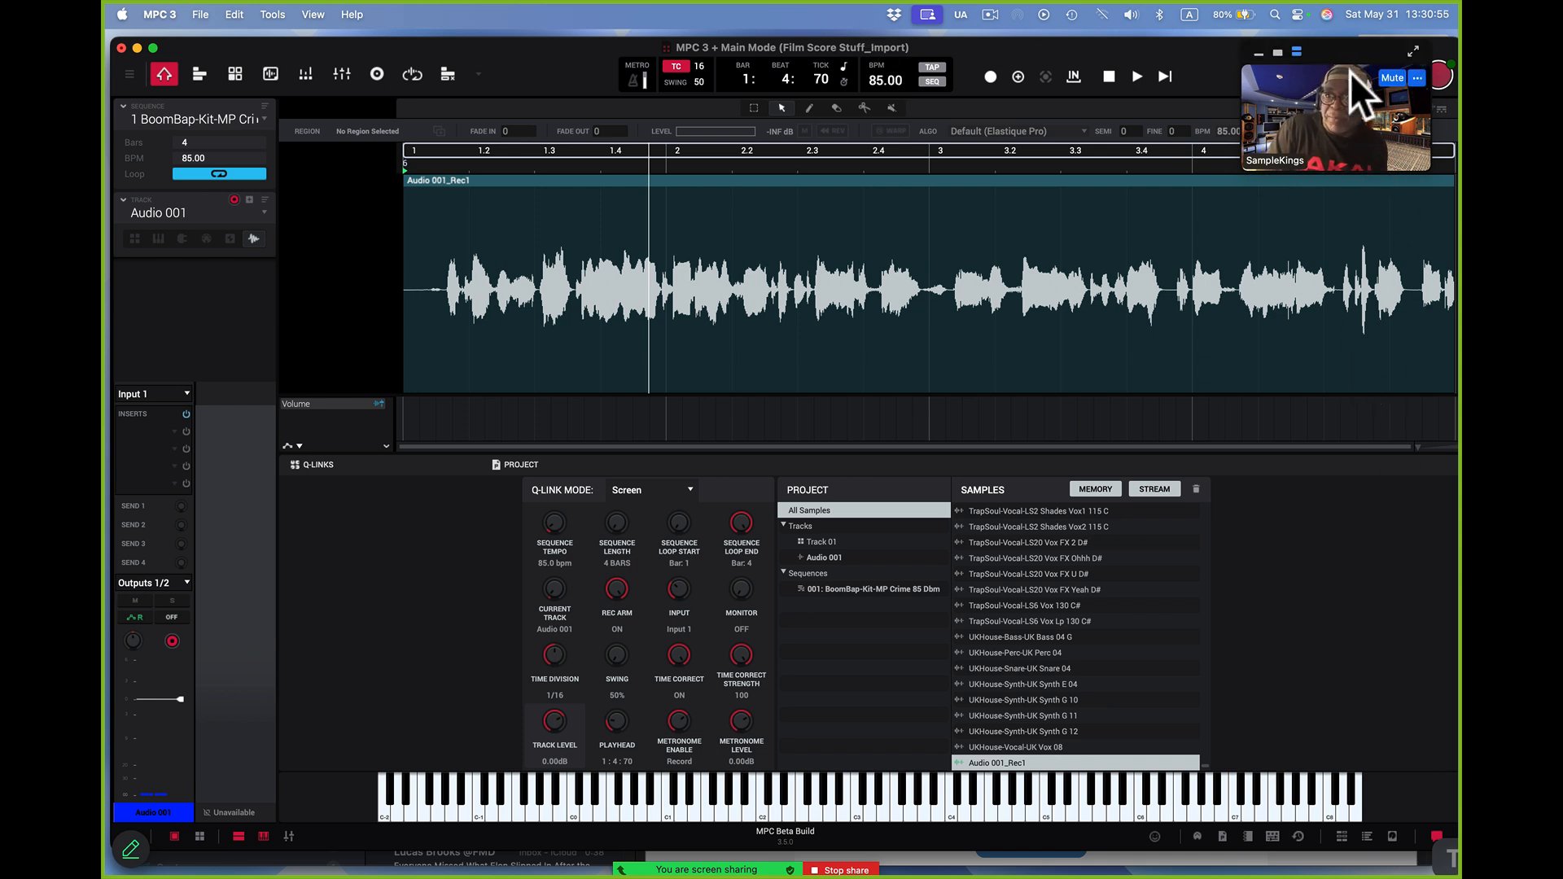
# Examine the audio buffer size options in the audio device preferences, then play back the recorded take
pyautogui.moveTo(1351, 72); pyautogui.dragTo(1288, 9)
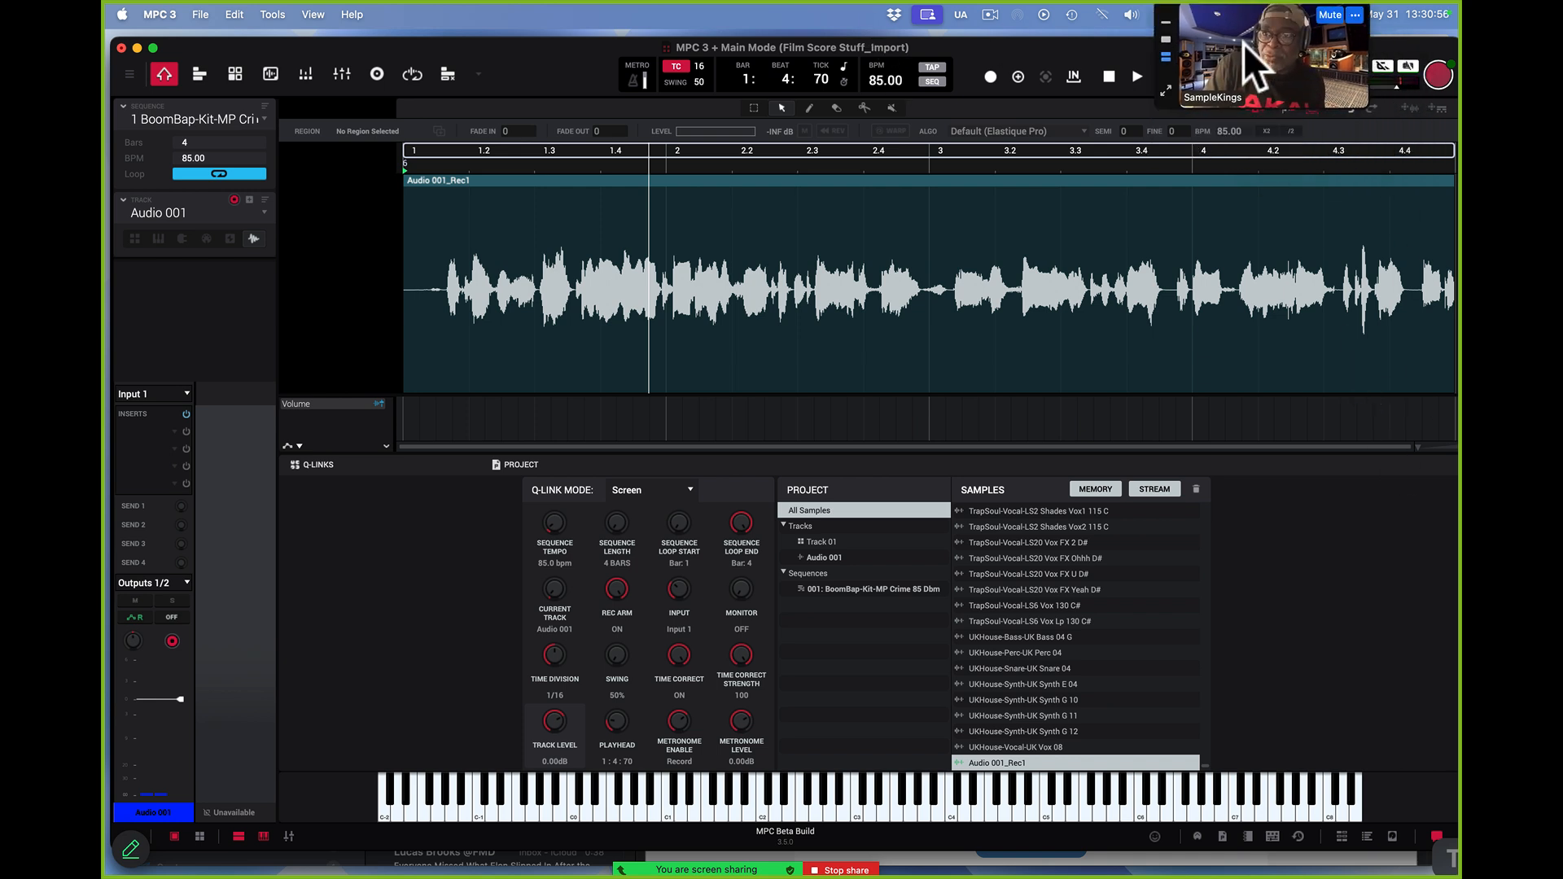
pyautogui.click(1444, 76)
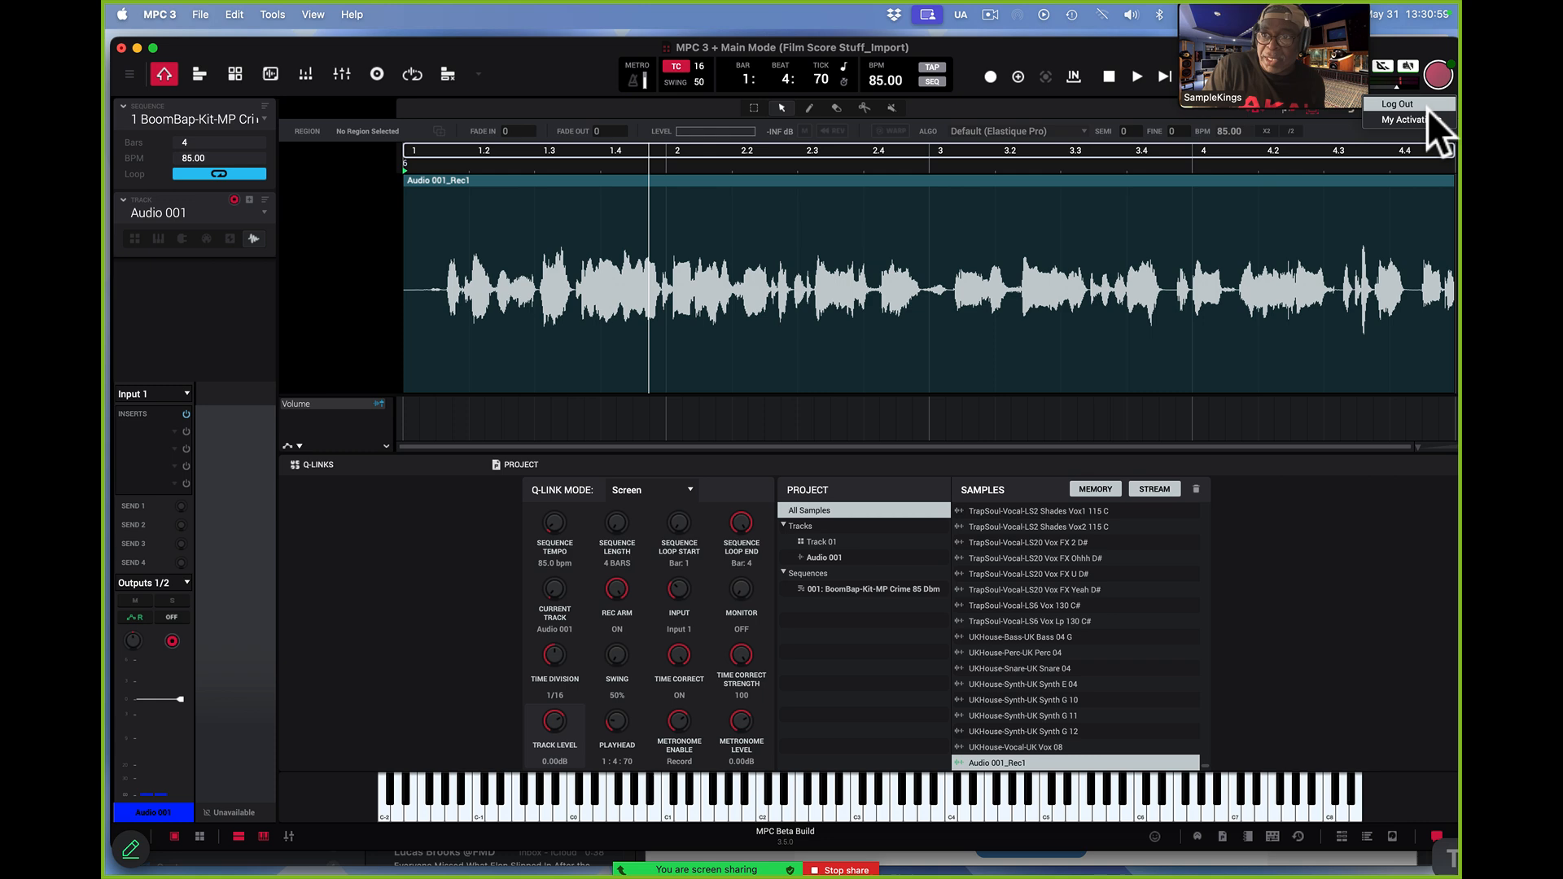
pyautogui.click(1426, 119)
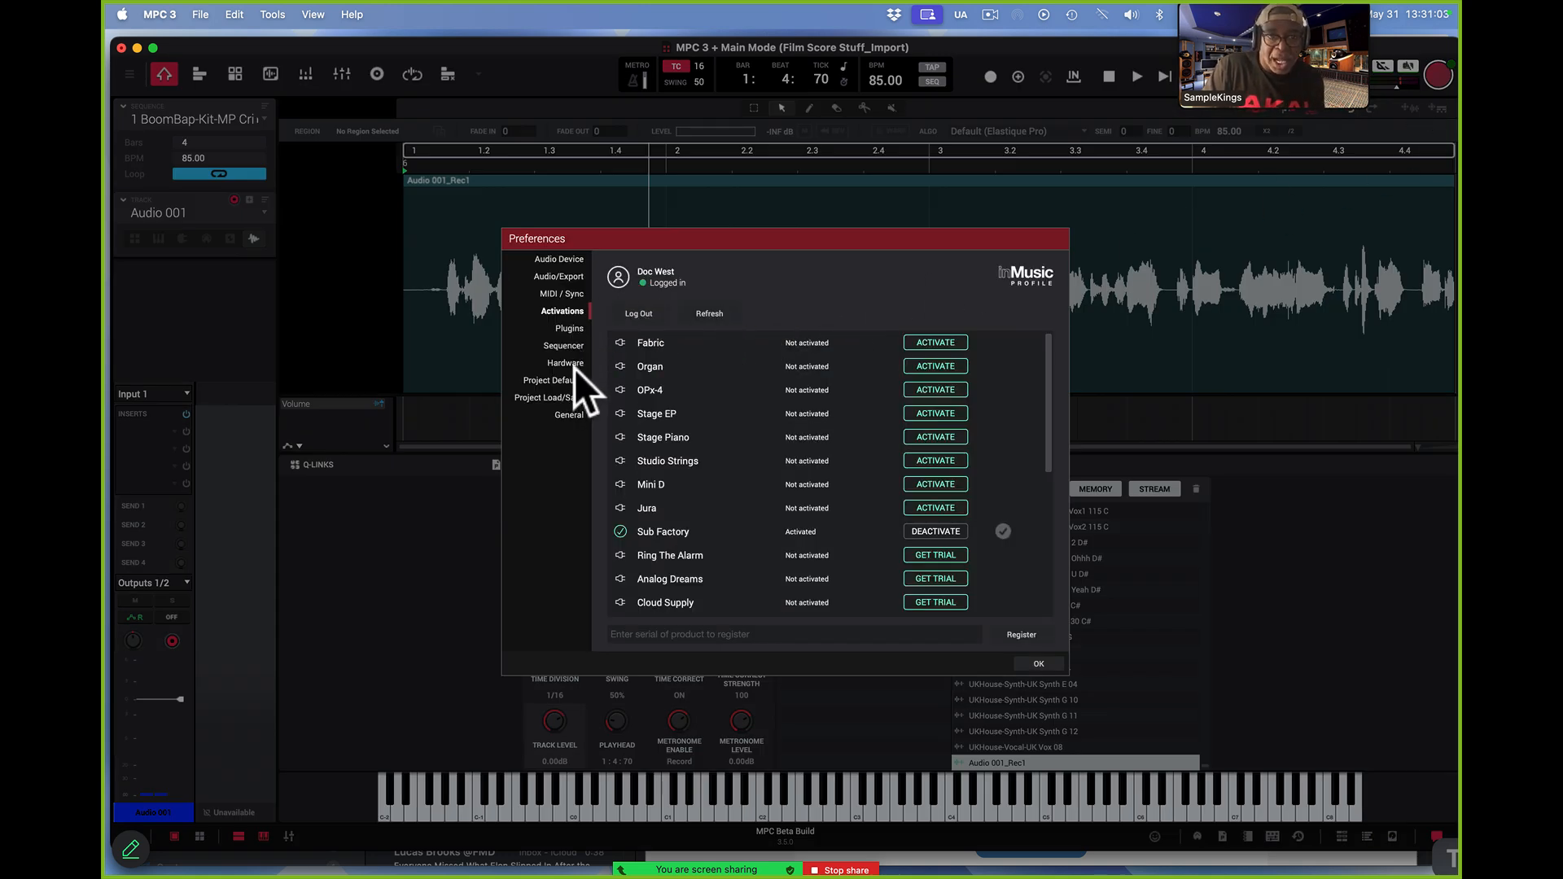
pyautogui.click(573, 257)
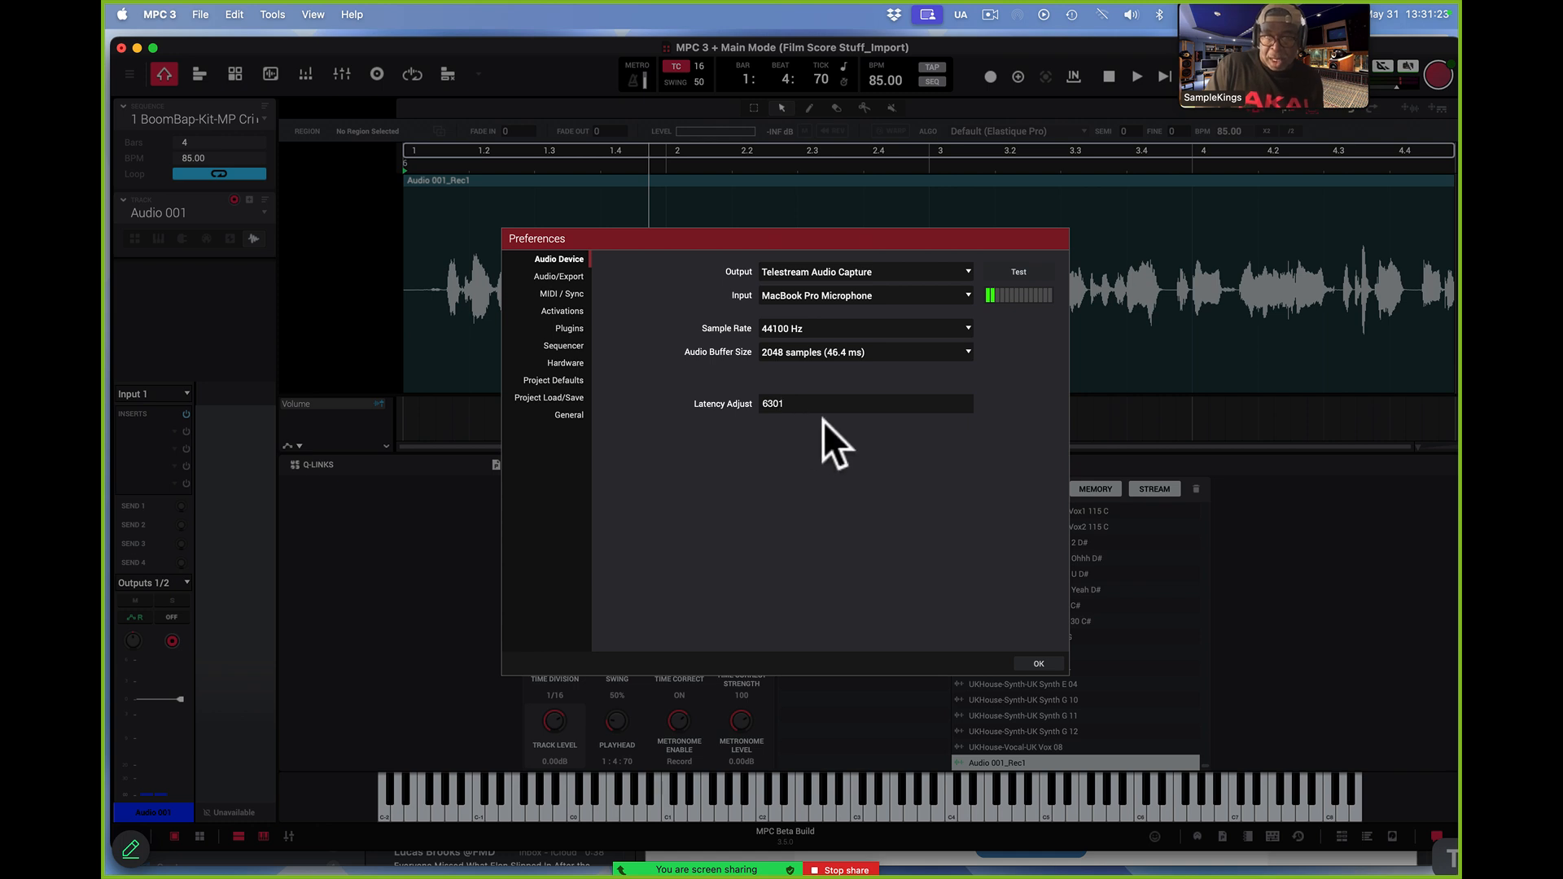
pyautogui.click(967, 350)
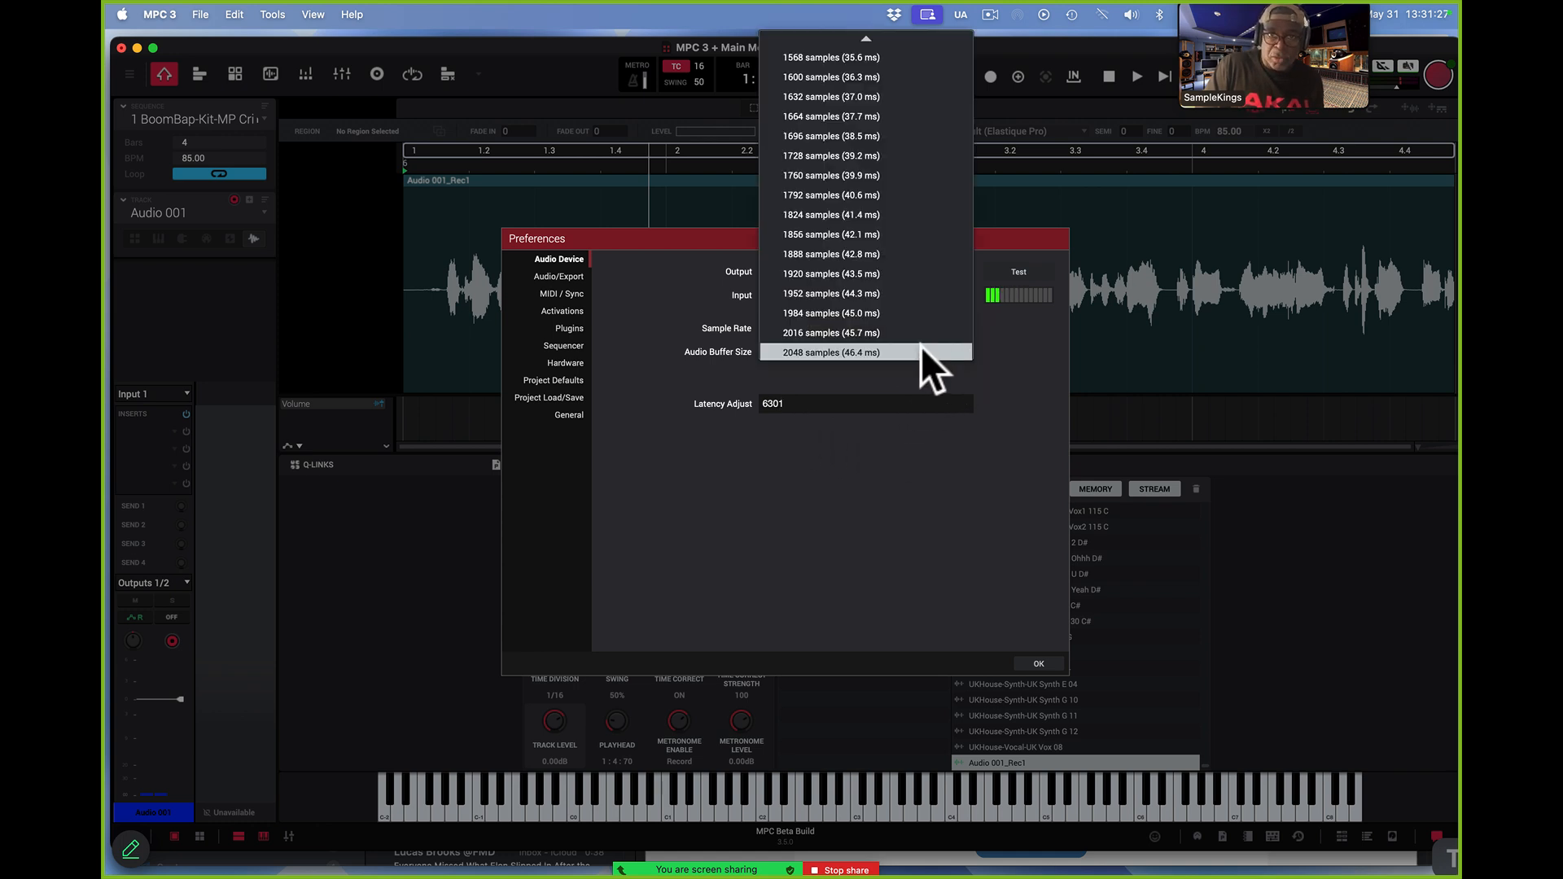
pyautogui.scroll(10, 886, 288)
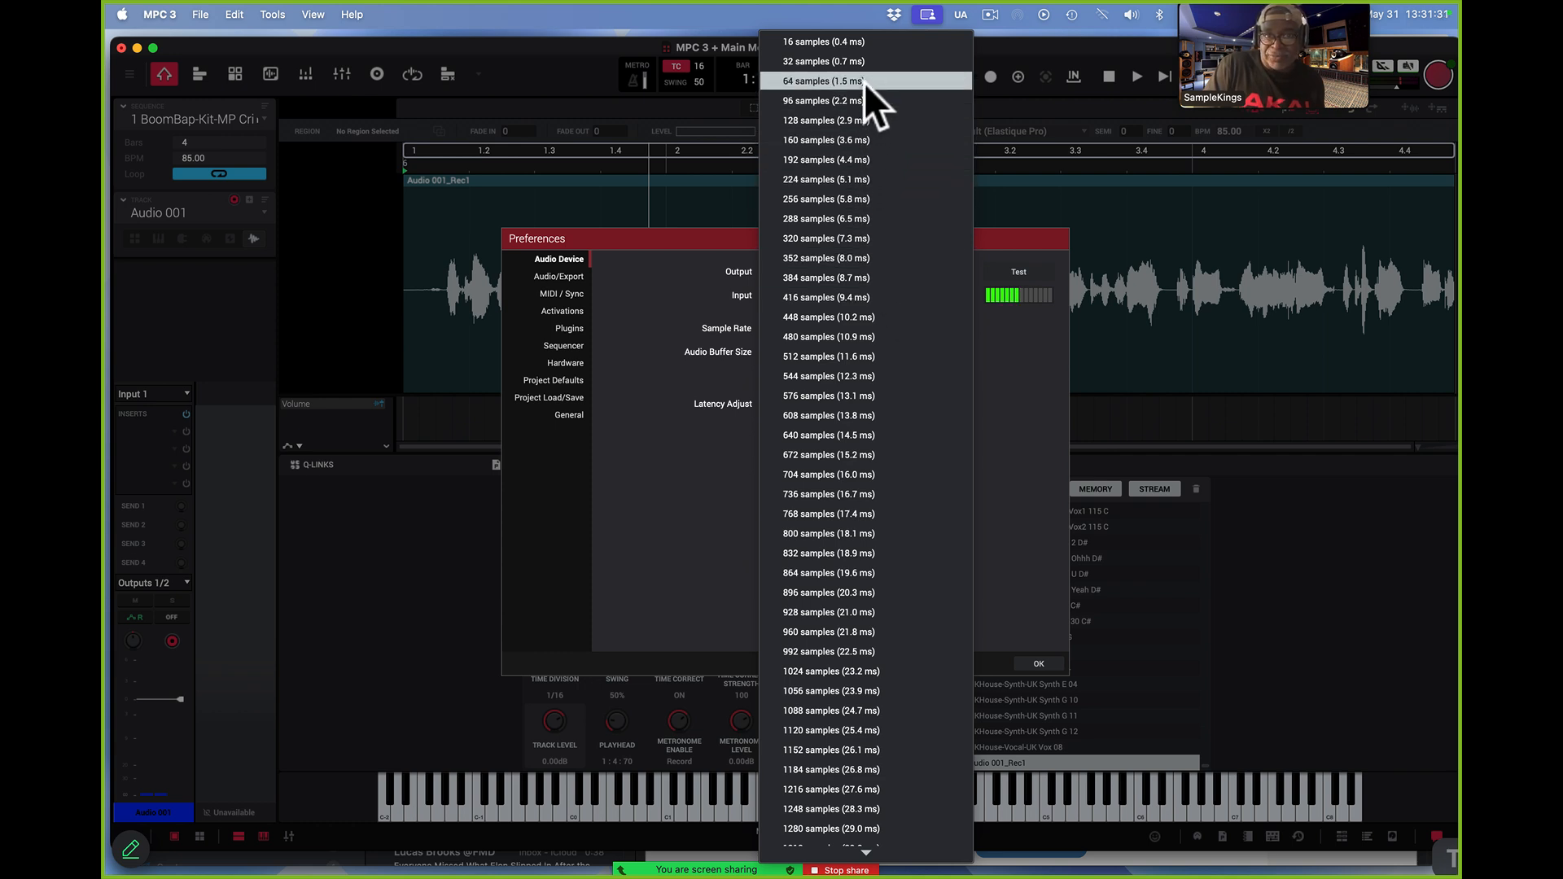
pyautogui.click(618, 10)
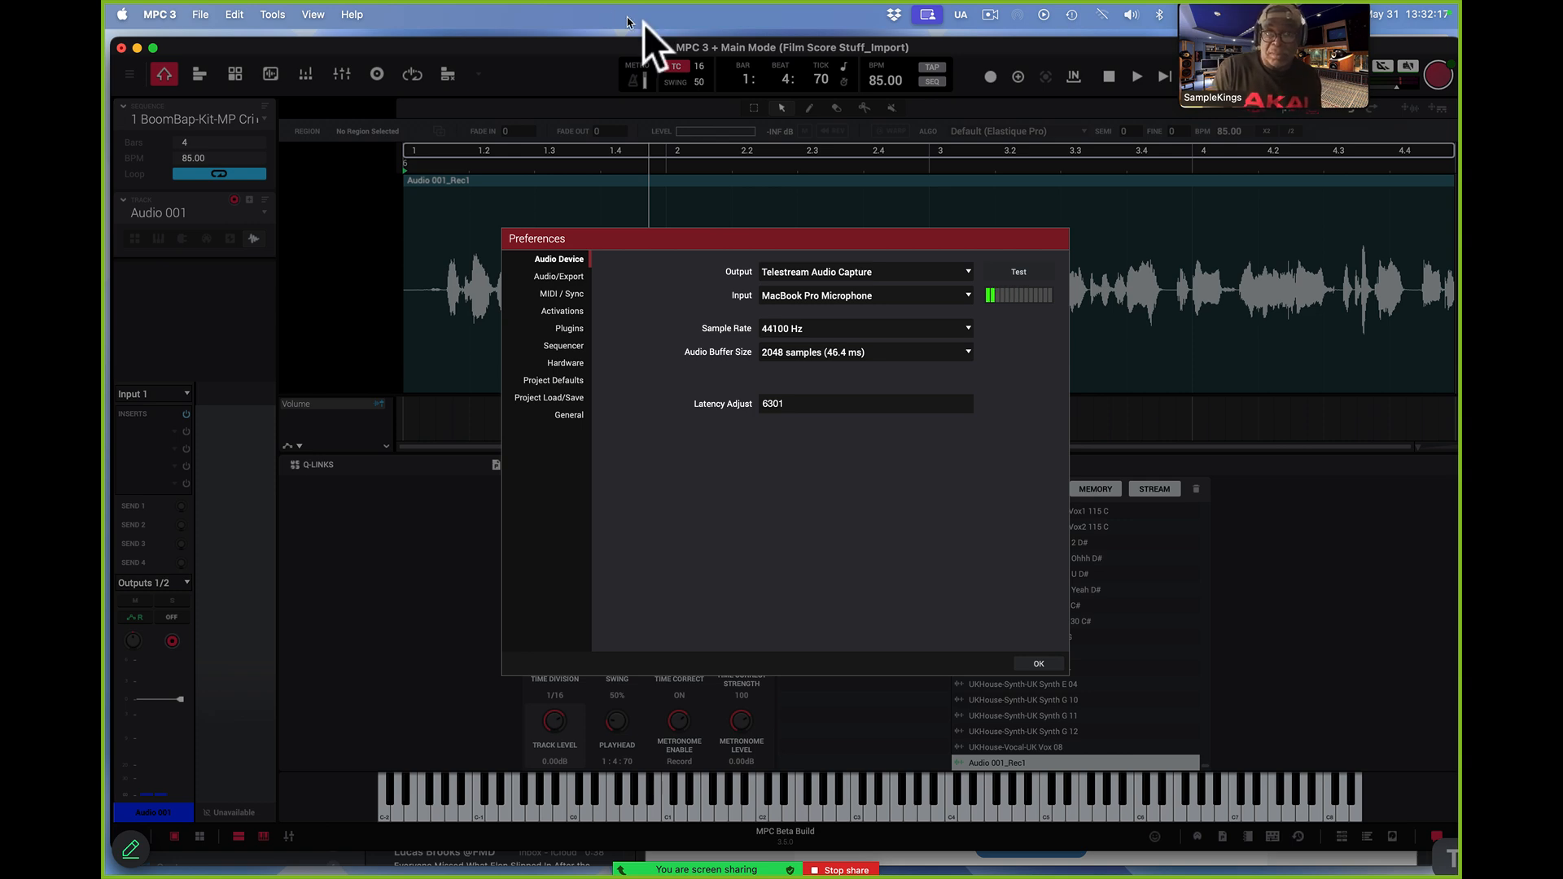
pyautogui.click(1046, 663)
pyautogui.press('space')
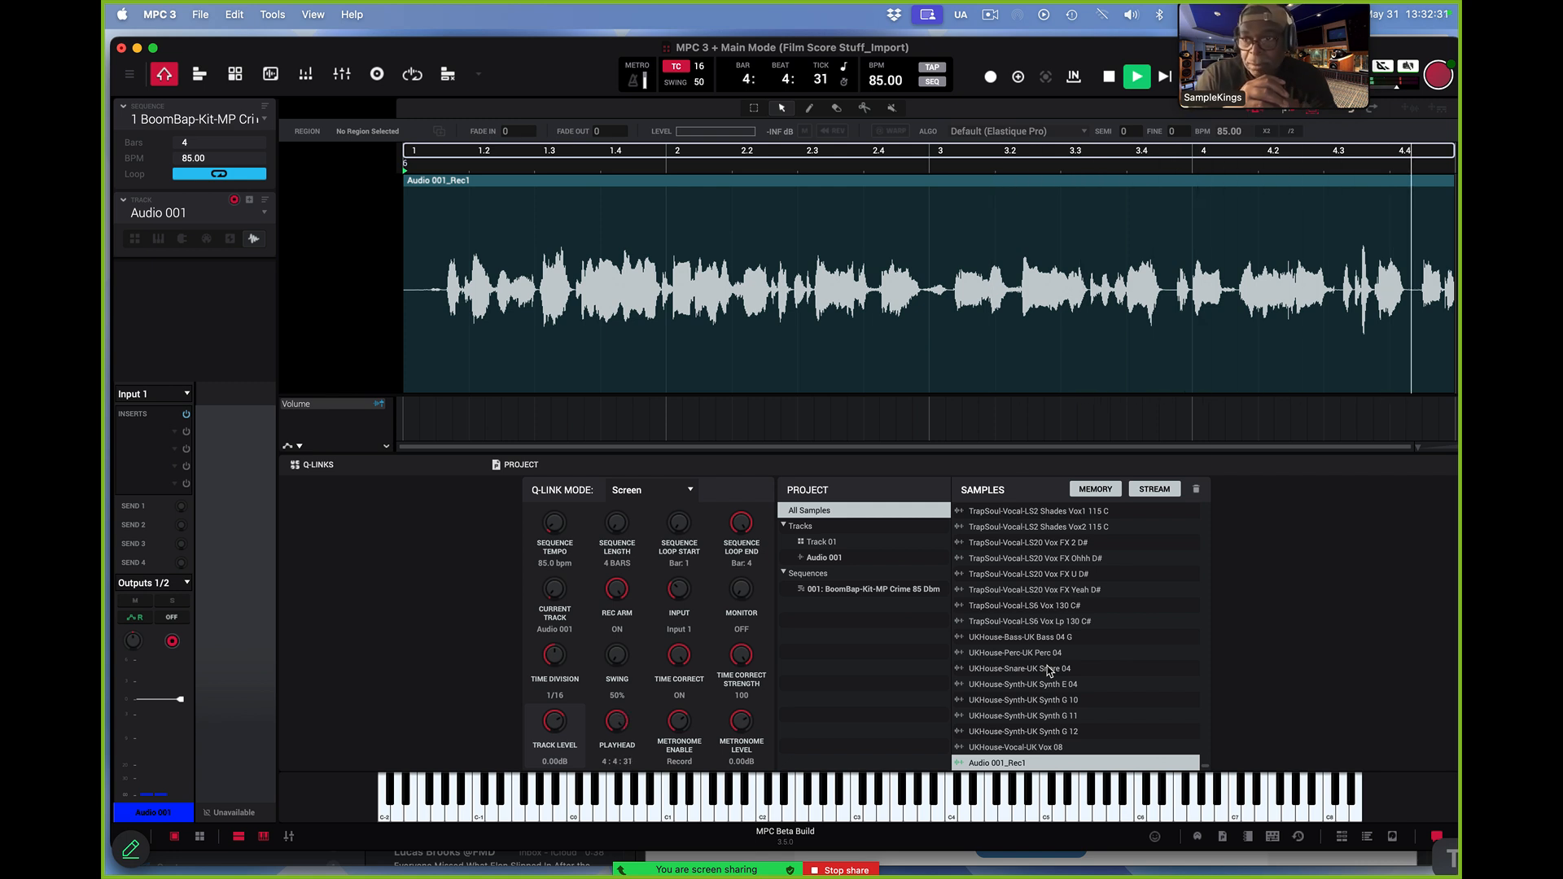
pyautogui.press('space')
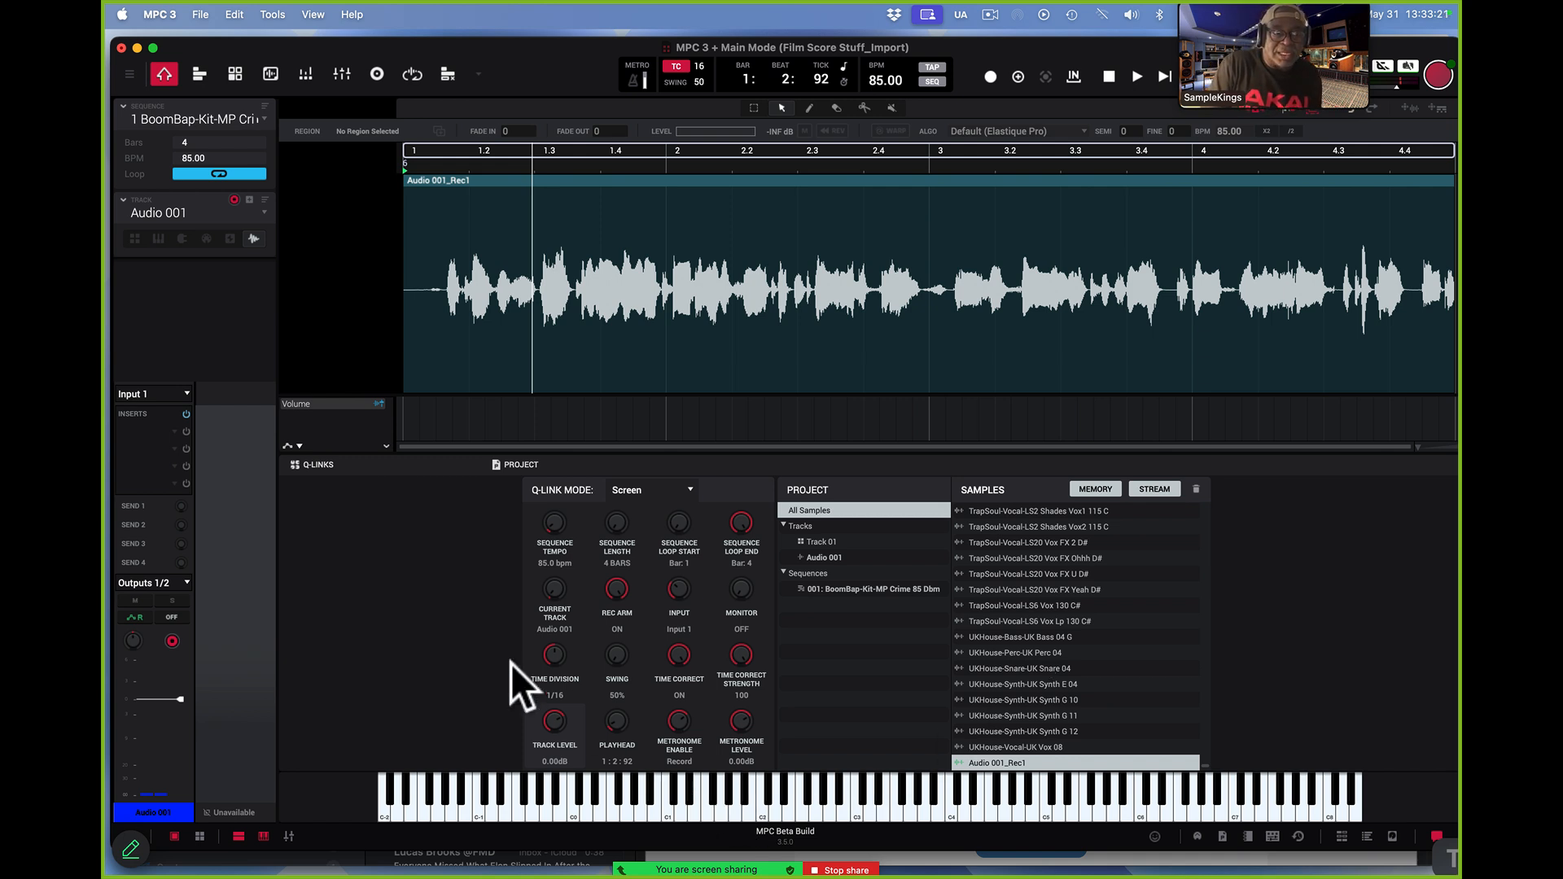
# Add a second audio track using Input 1, with Record Enable on and input monitoring off
pyautogui.click(248, 199)
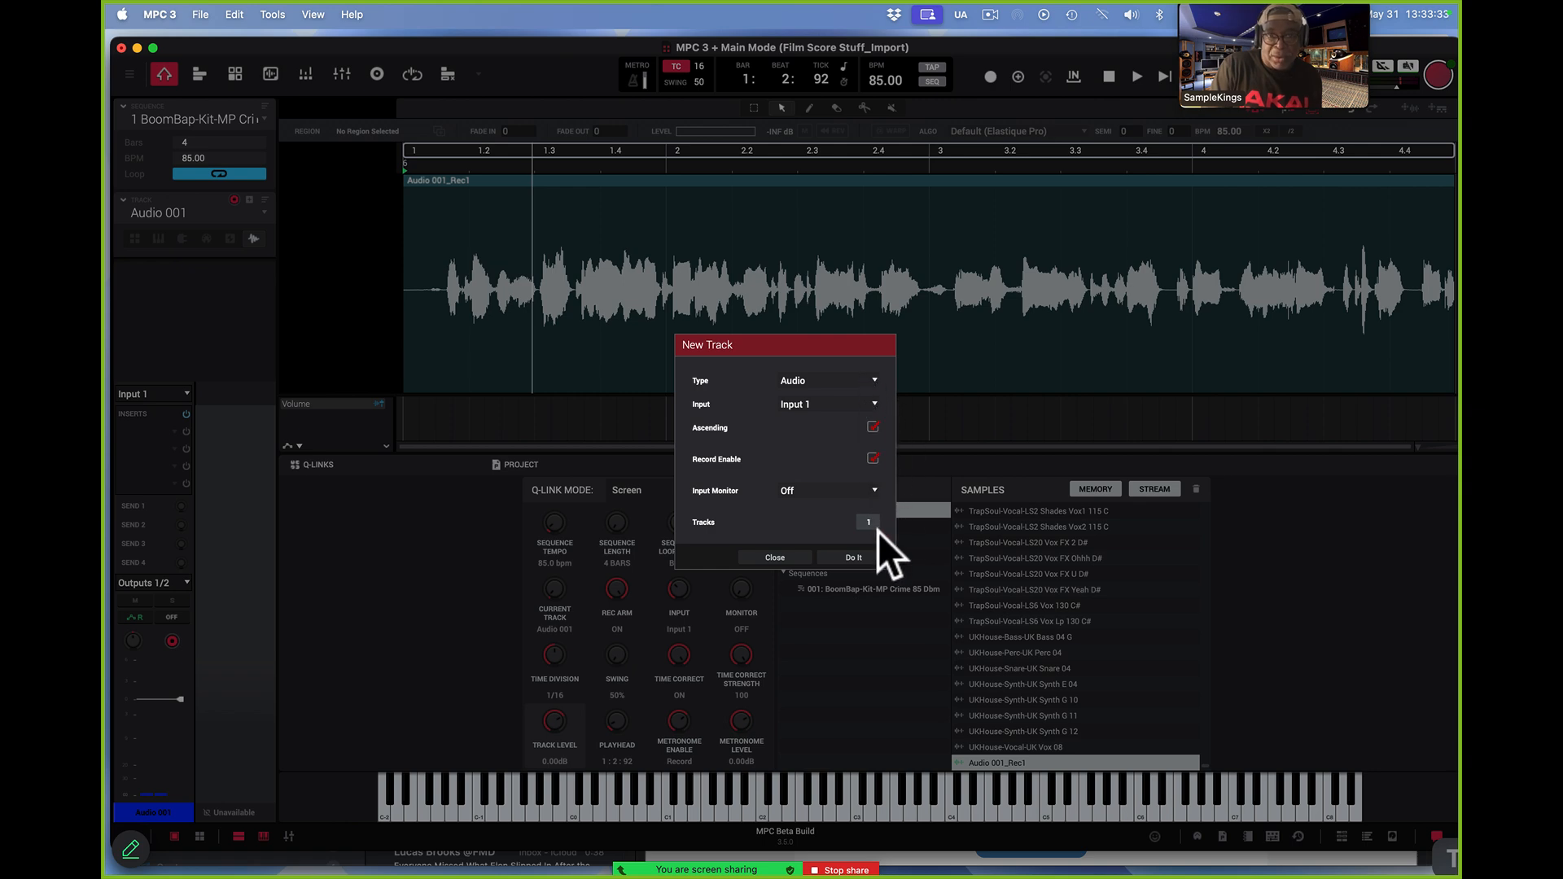
pyautogui.click(783, 555)
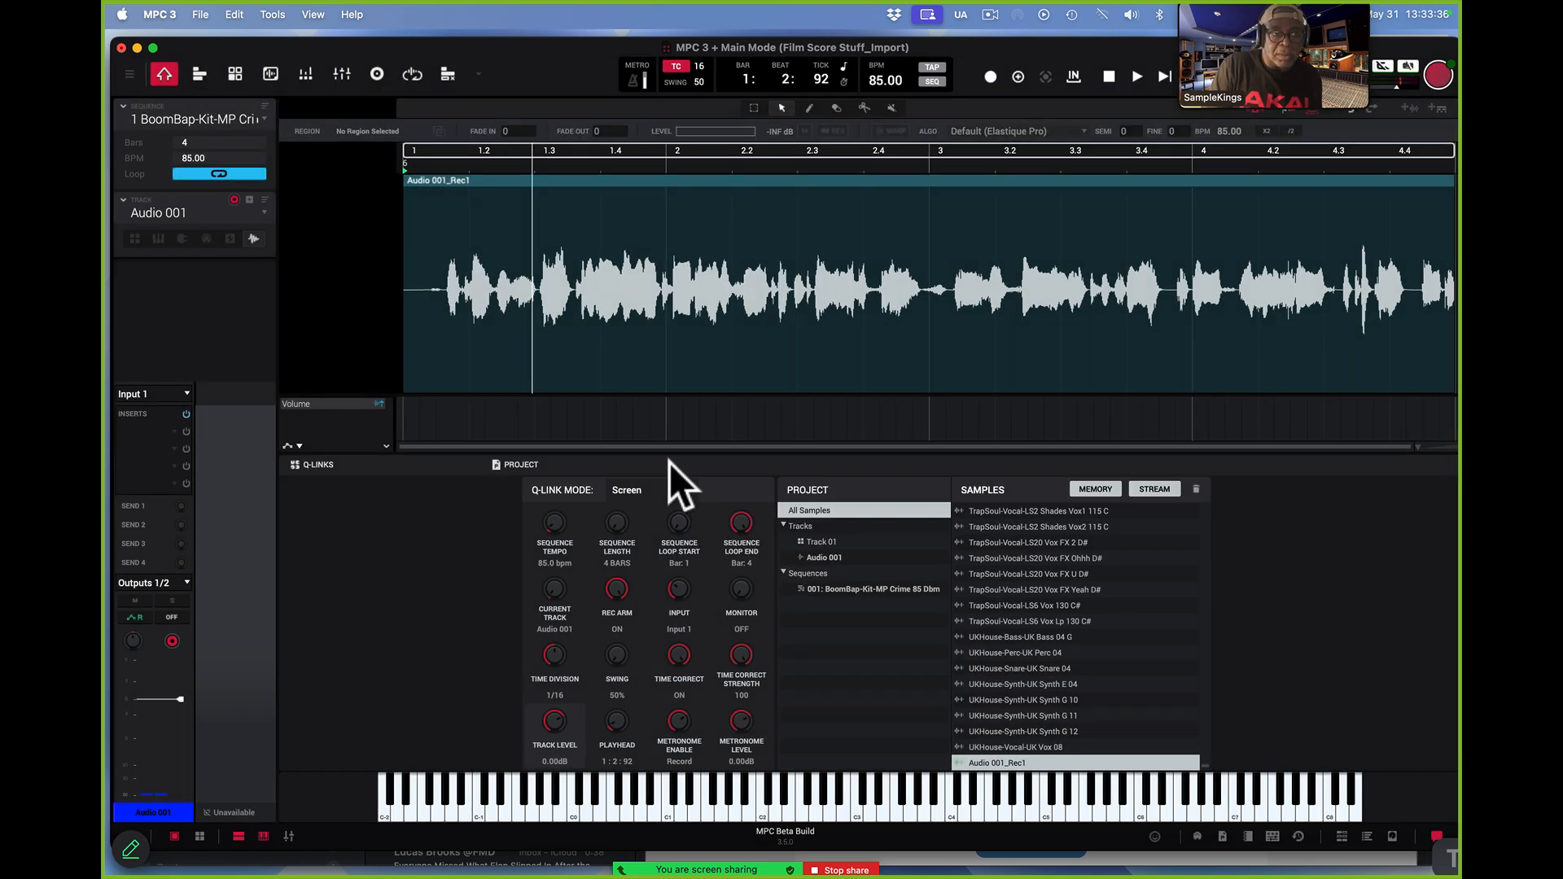
pyautogui.click(250, 198)
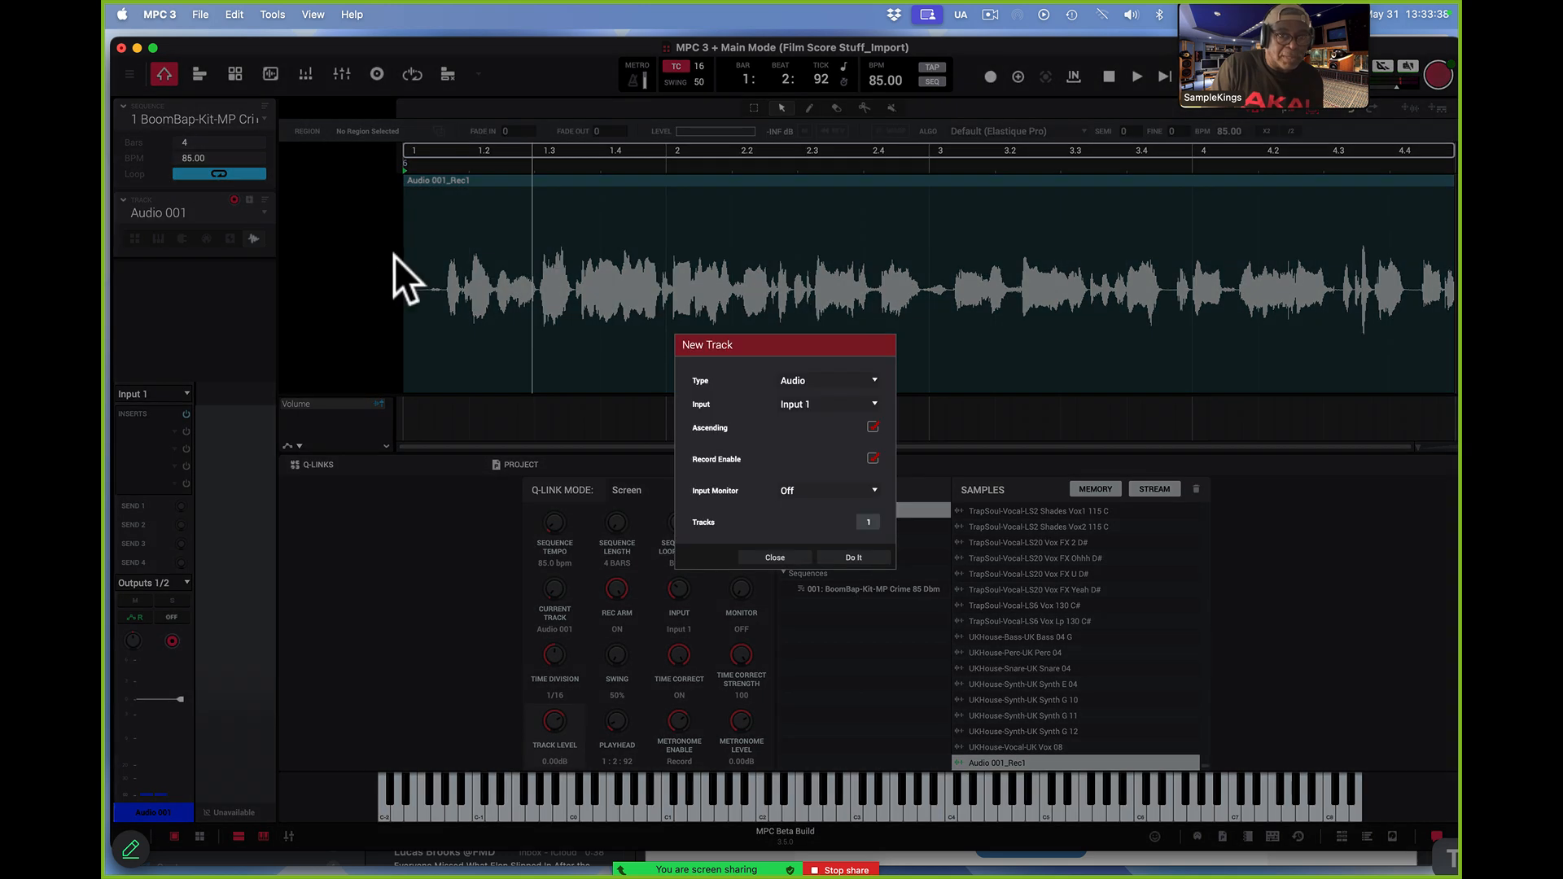
pyautogui.click(872, 559)
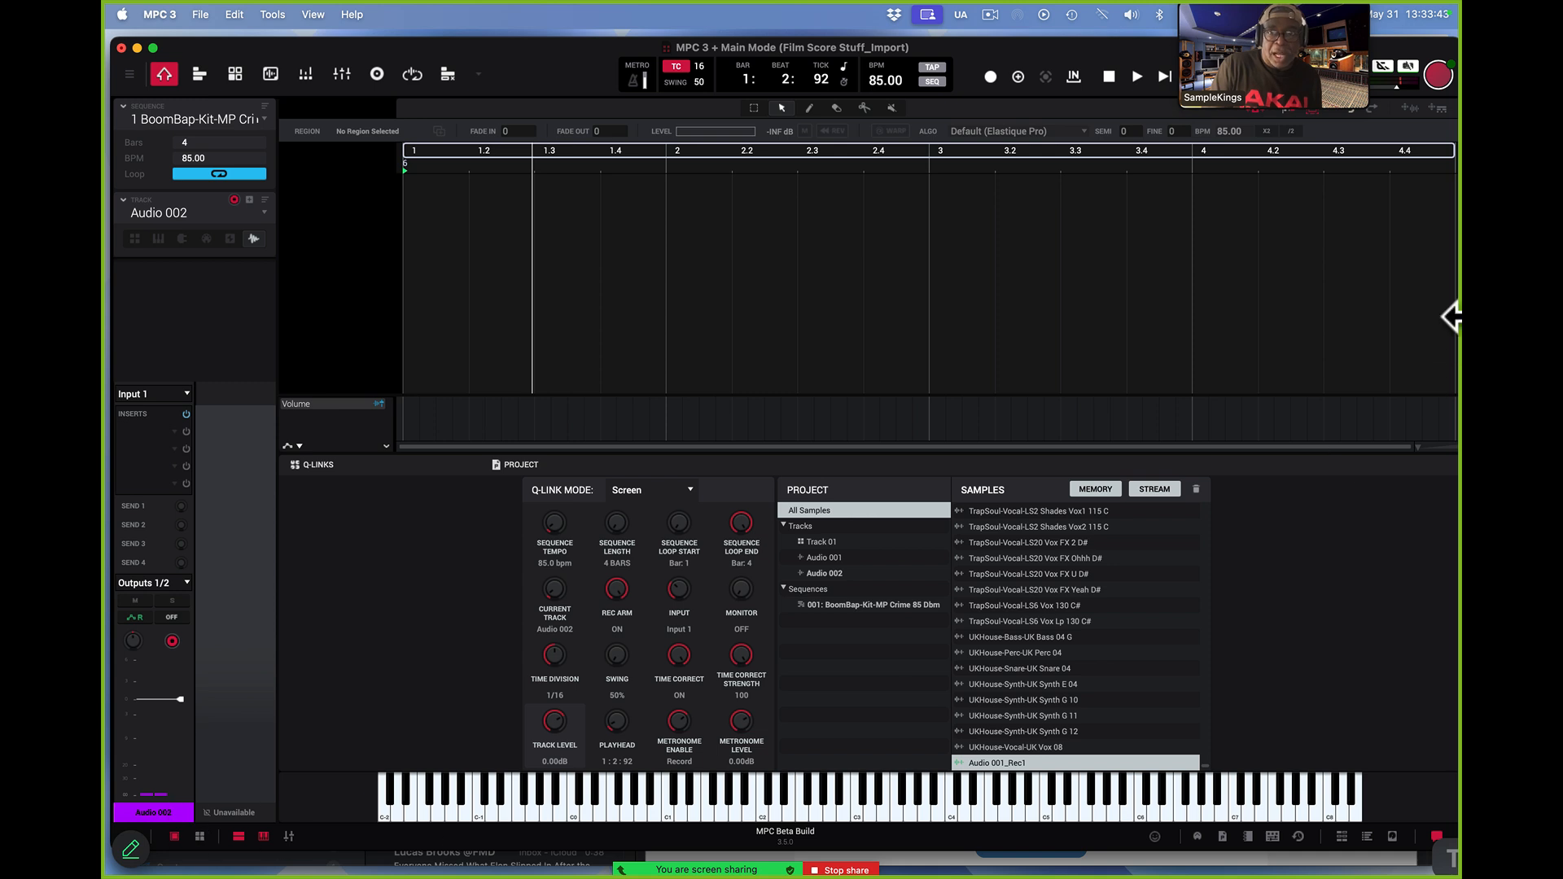
# Record a second take onto Audio 002 from the start of the sequence
pyautogui.click(993, 77)
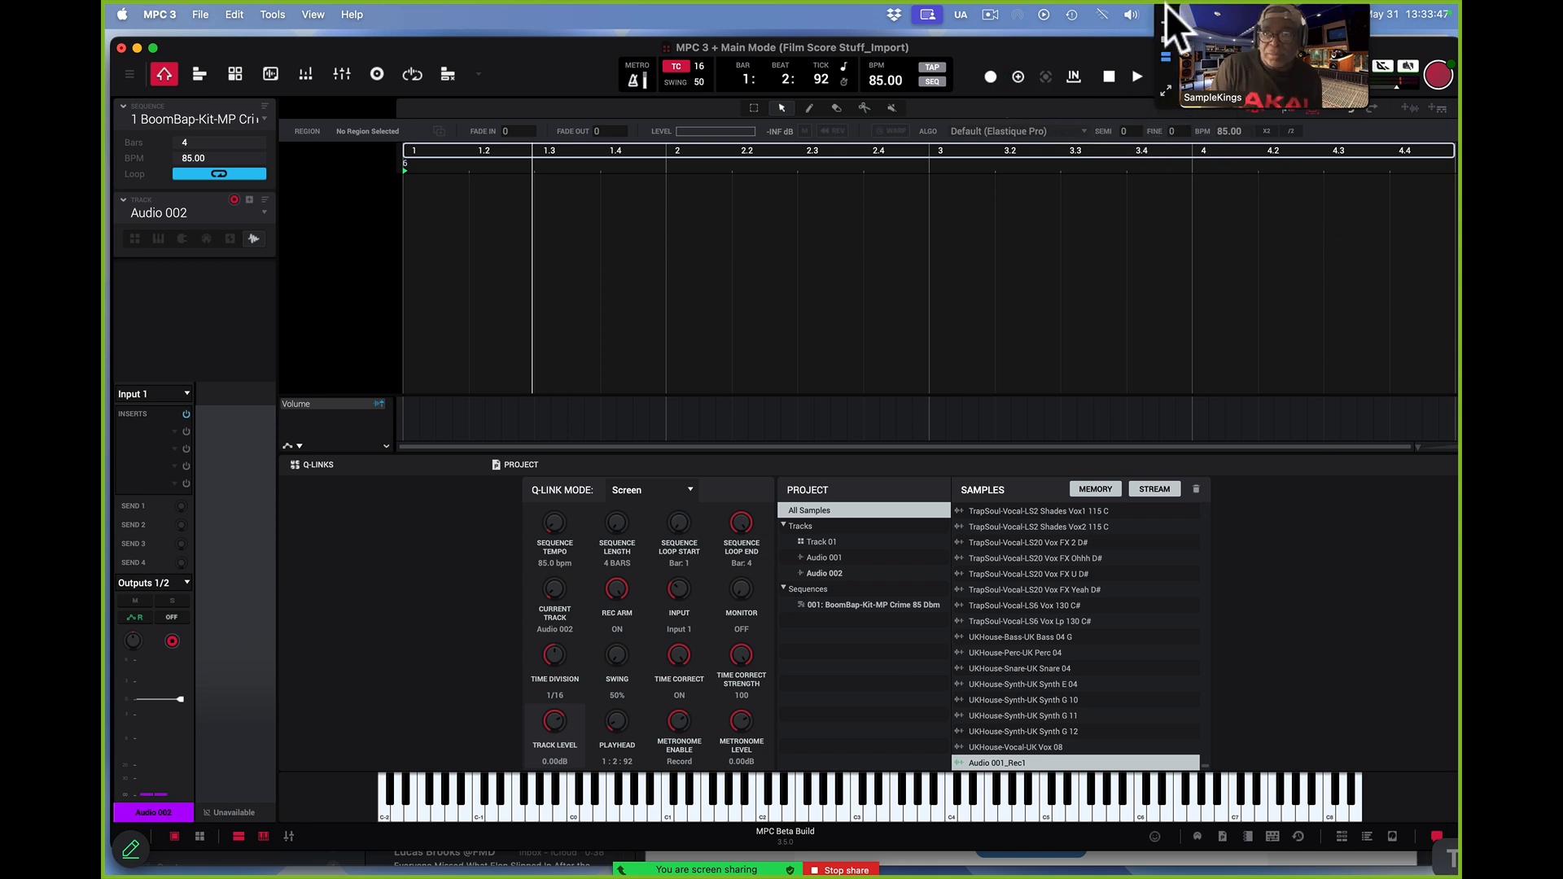
pyautogui.moveTo(1164, 10); pyautogui.dragTo(1257, 62)
pyautogui.click(1168, 75)
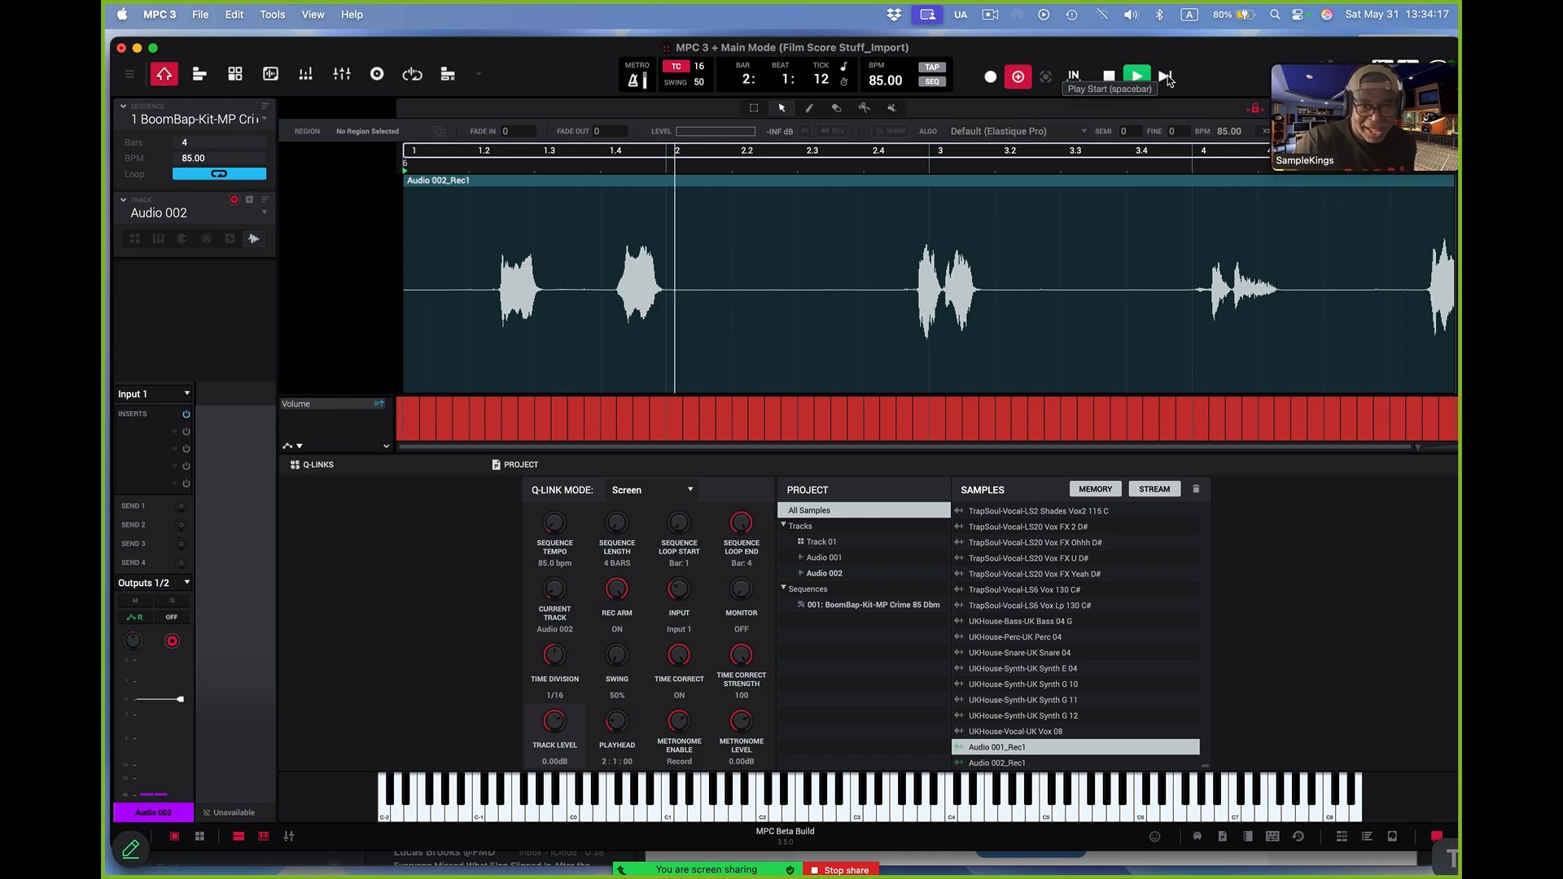
pyautogui.press('space')
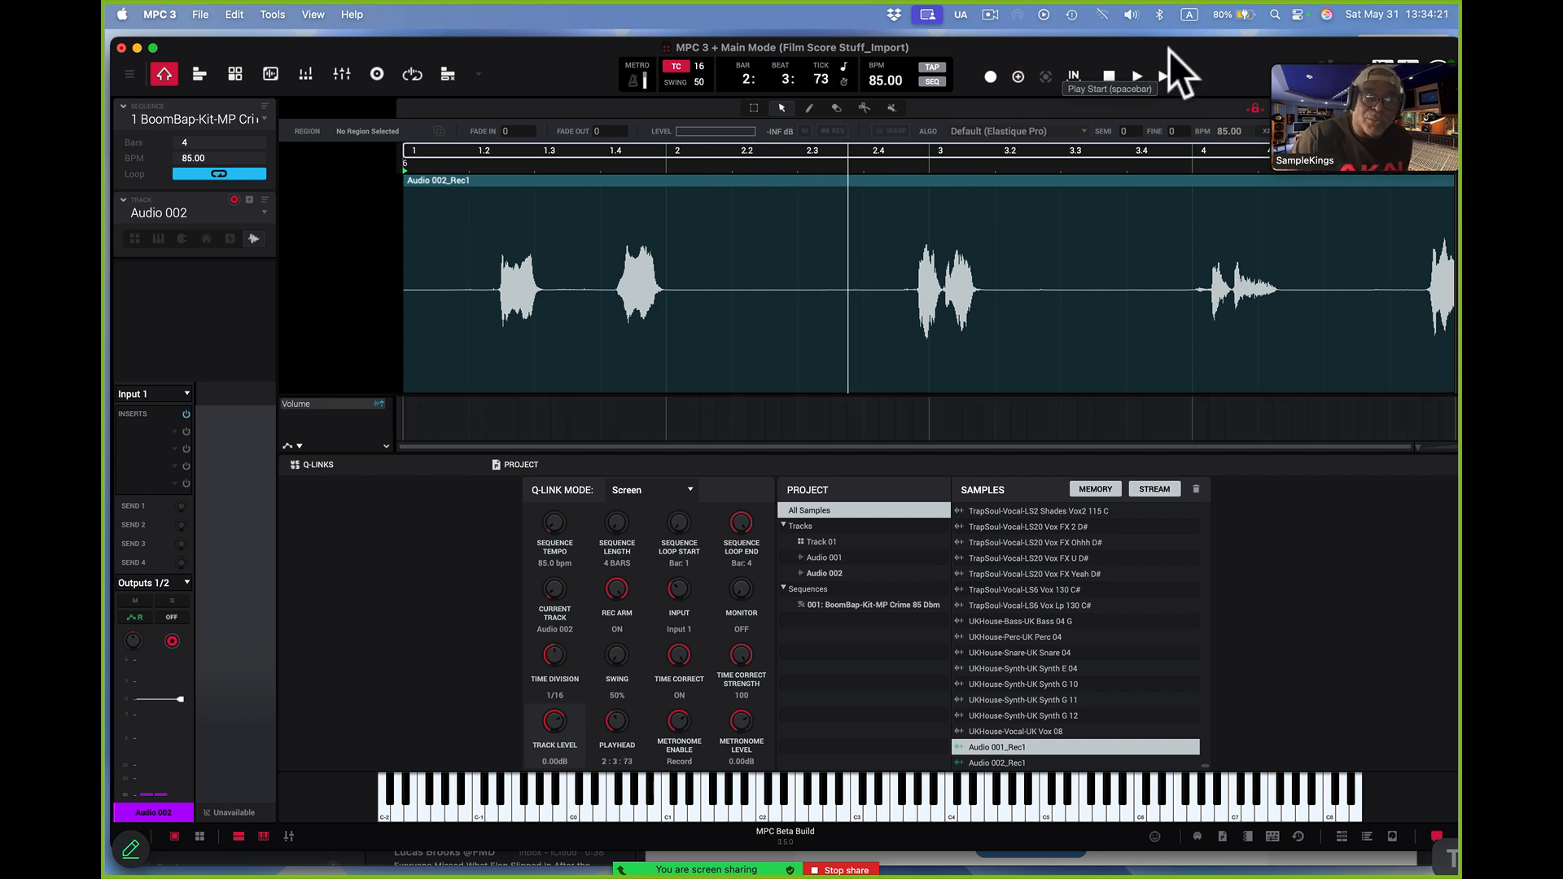
# Try to add the AIR Delay Pro effect to the first insert slot of Audio 002
pyautogui.click(174, 433)
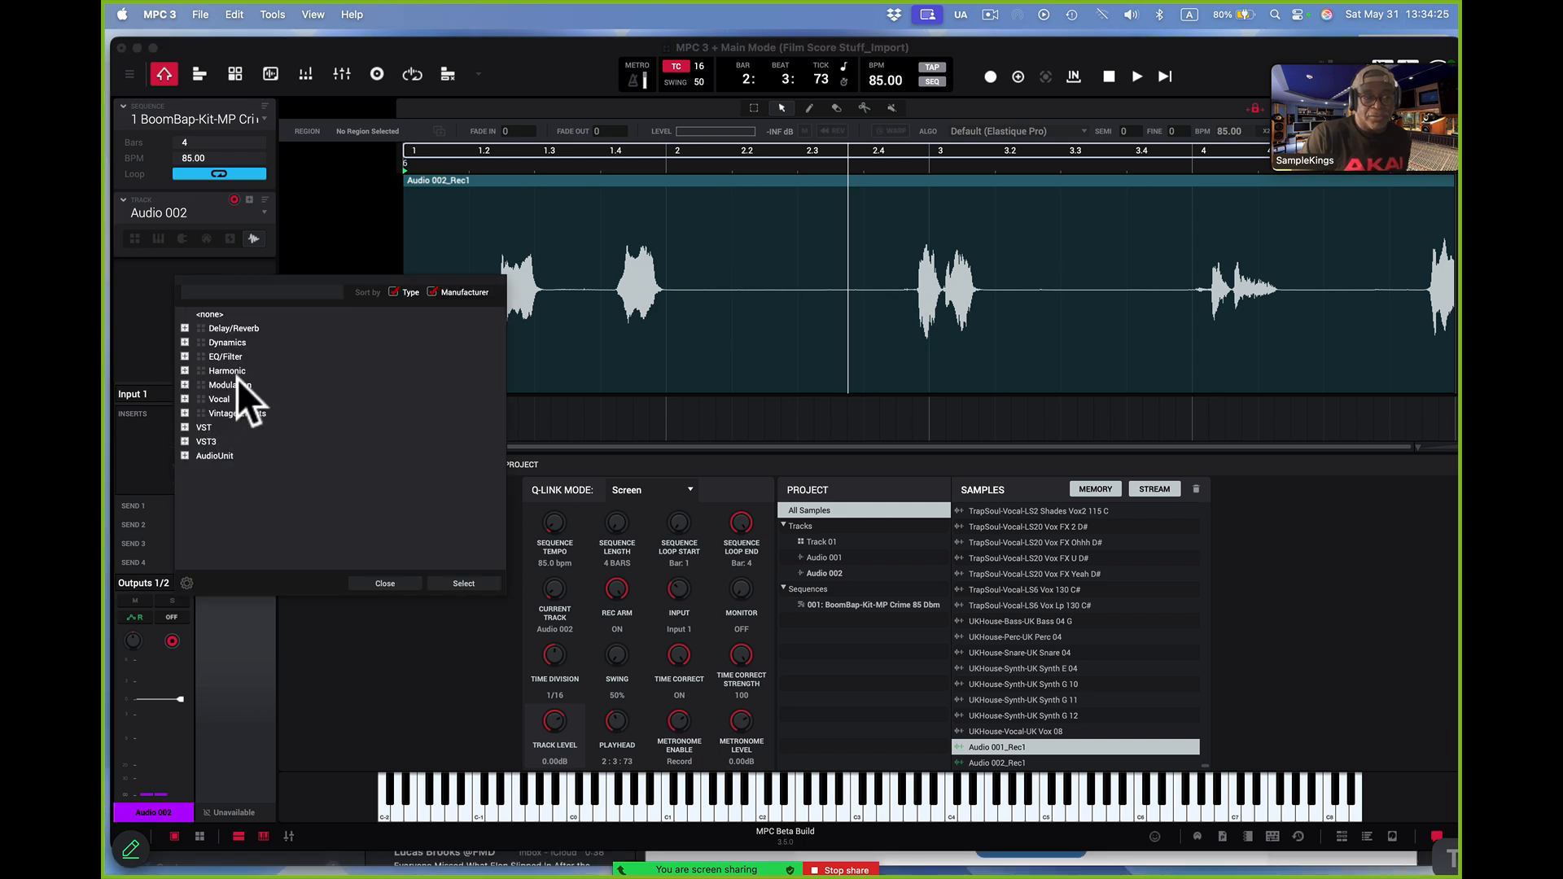
pyautogui.click(184, 328)
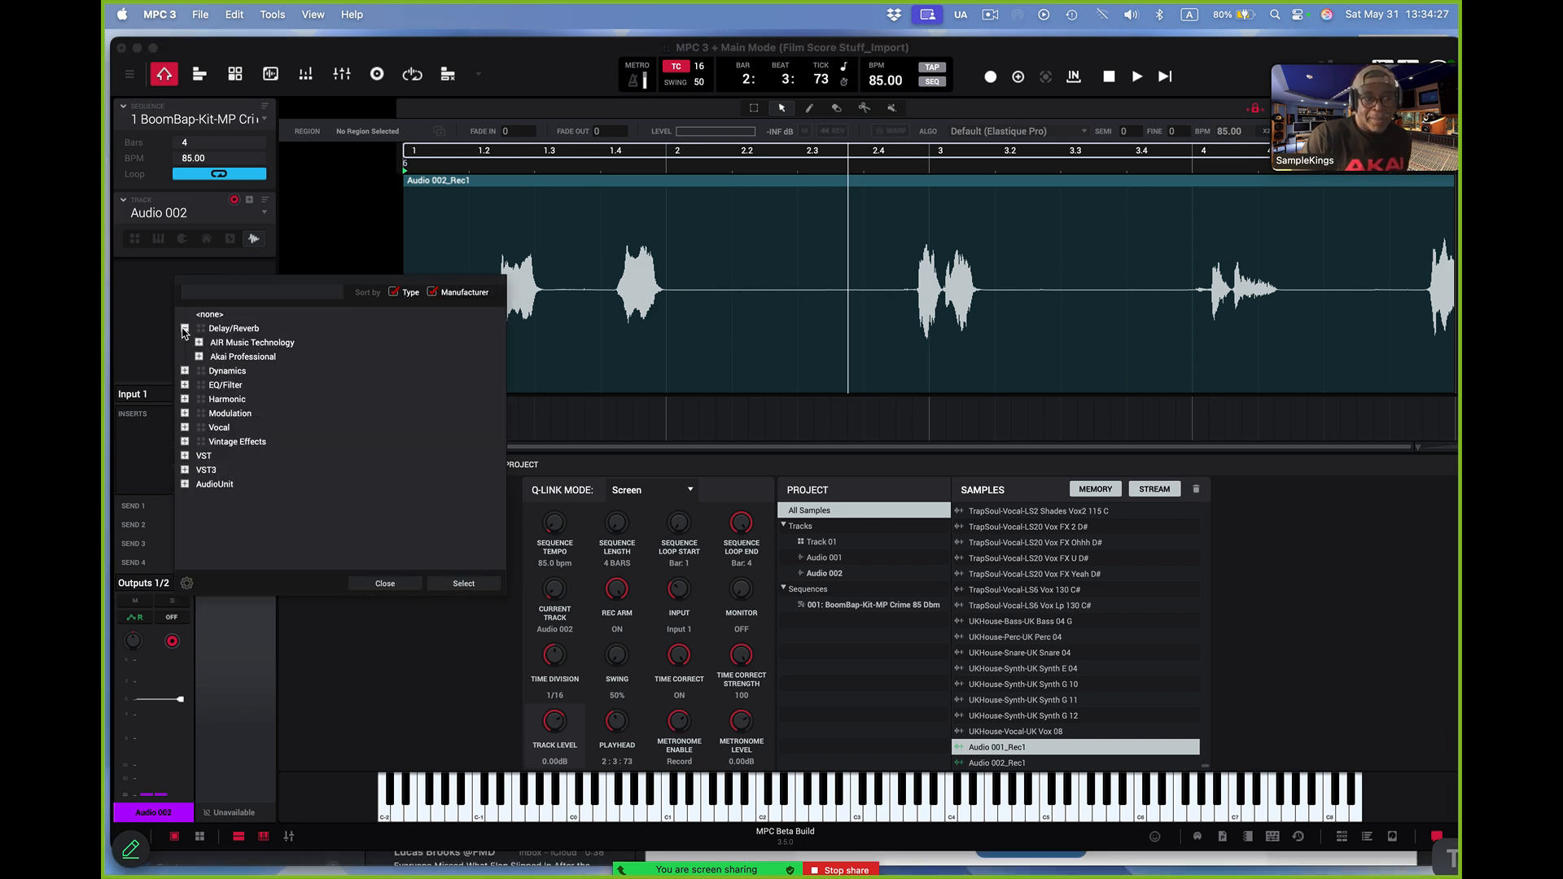
pyautogui.click(199, 342)
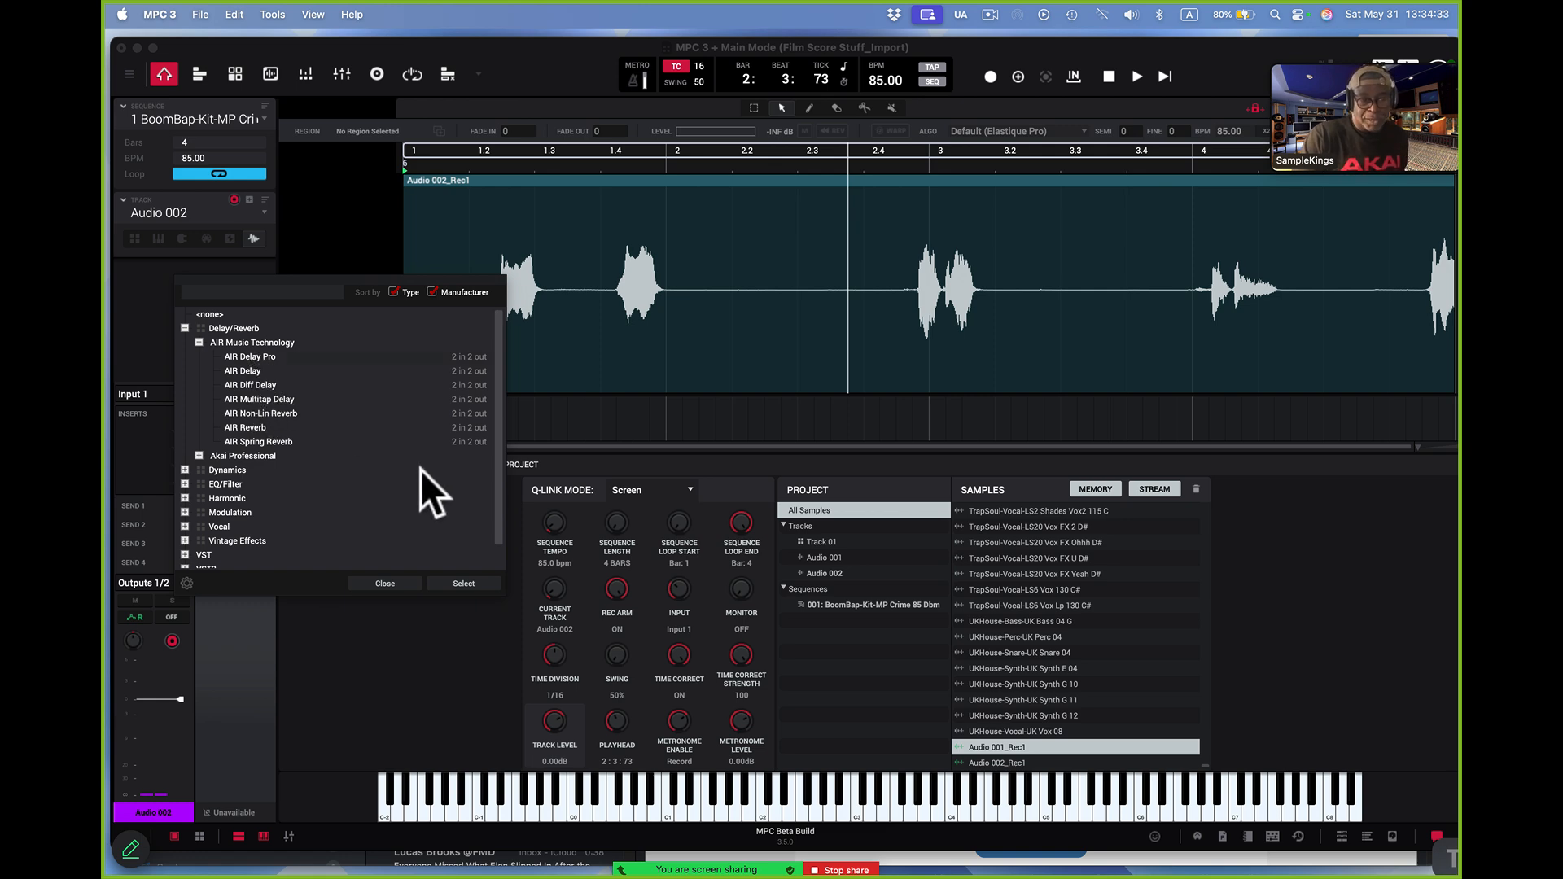
pyautogui.click(466, 583)
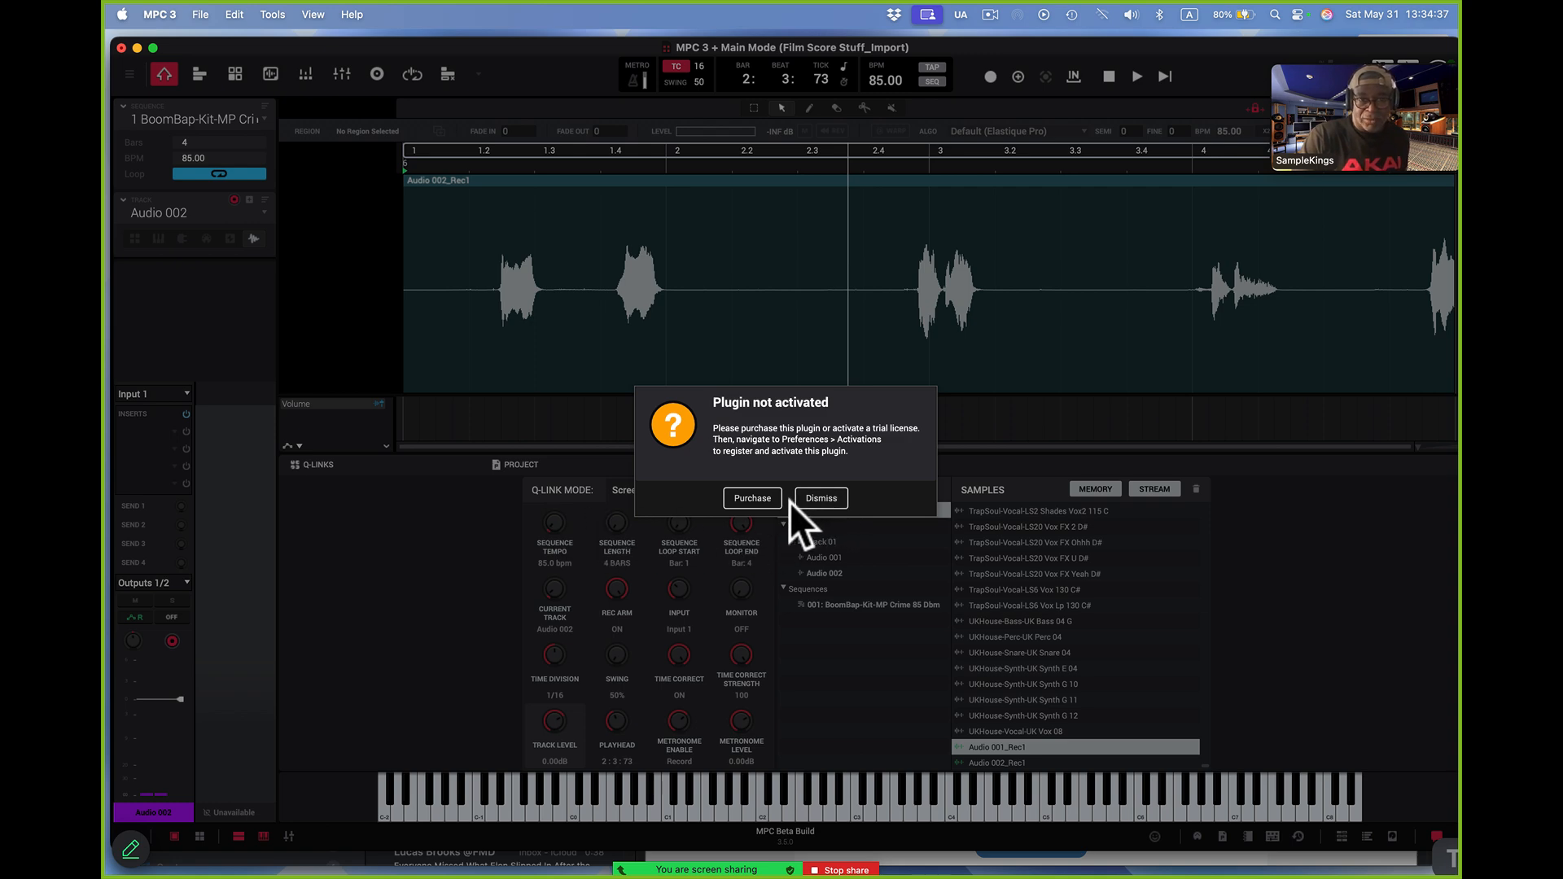
pyautogui.click(819, 499)
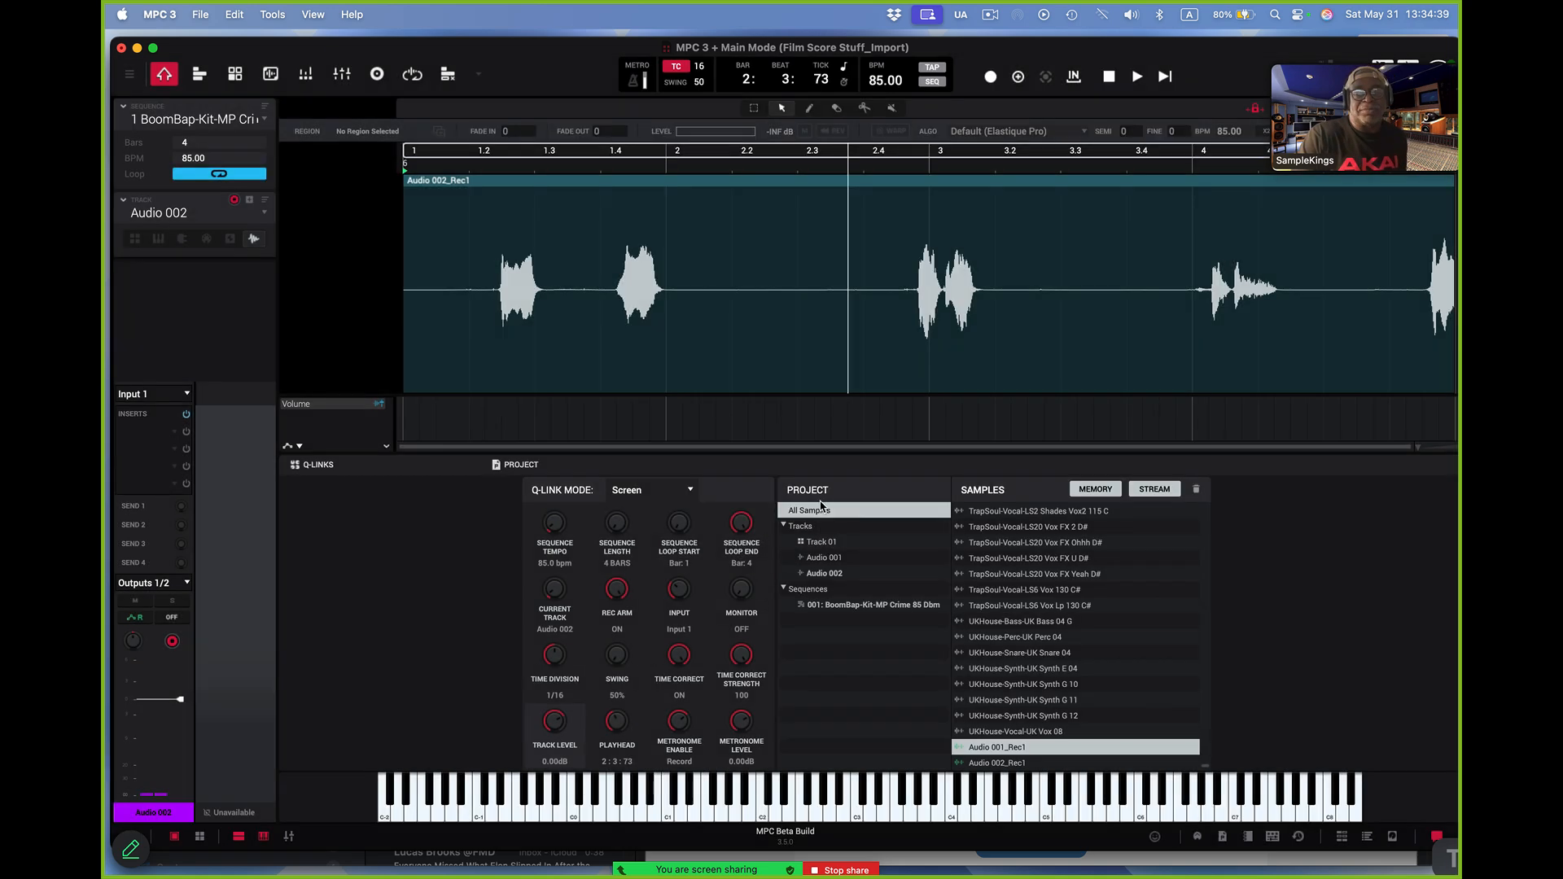
# Add the AIR Delay effect from AIR Music Technology to the first insert slot of Audio 002
pyautogui.click(176, 430)
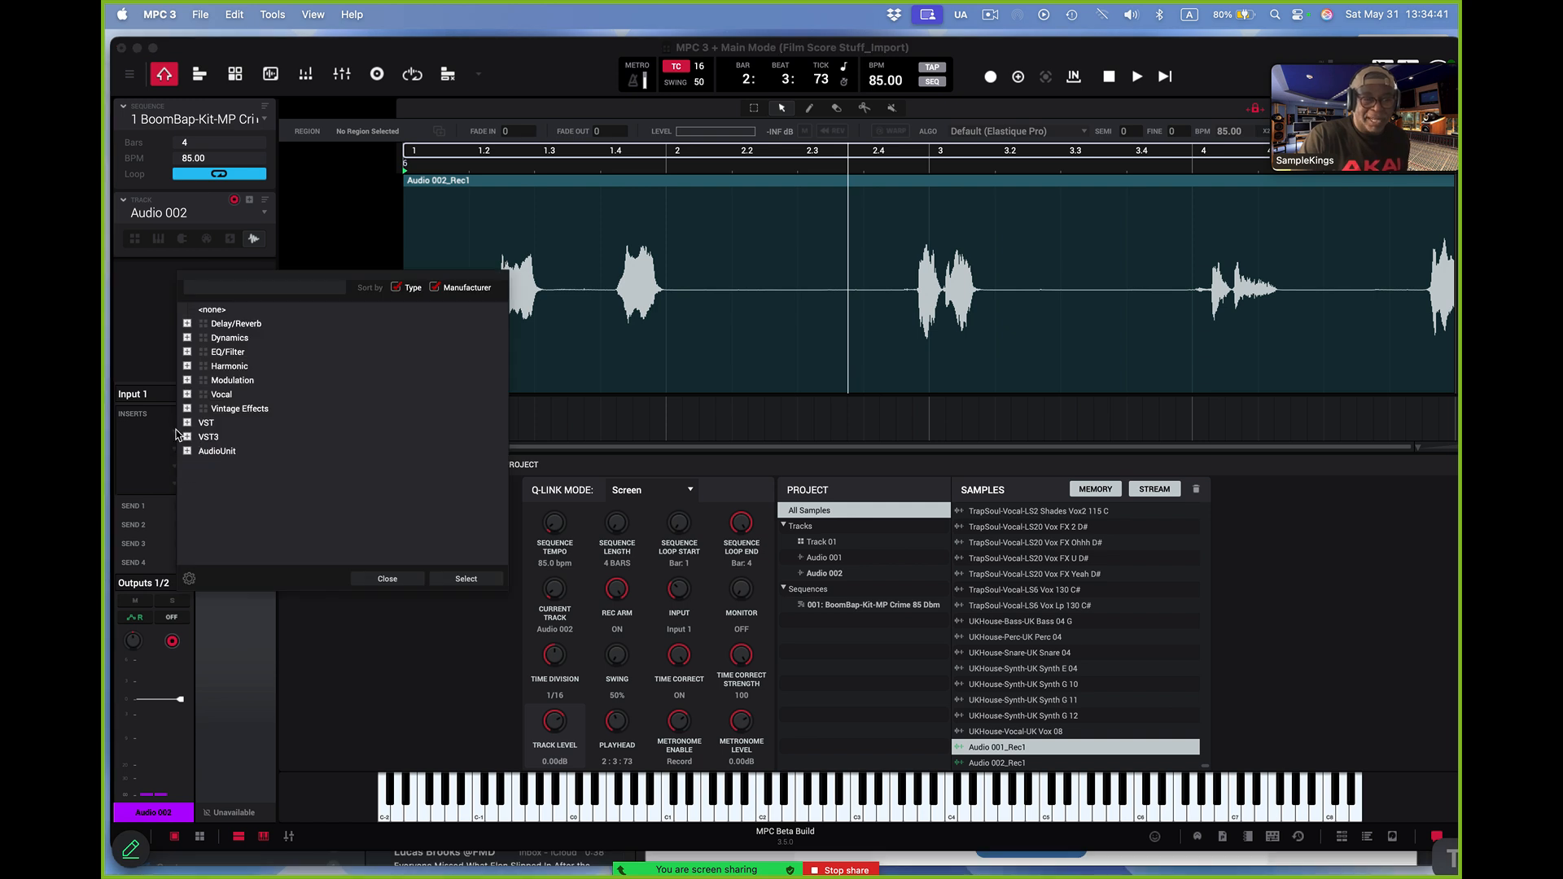
pyautogui.click(187, 324)
pyautogui.click(201, 337)
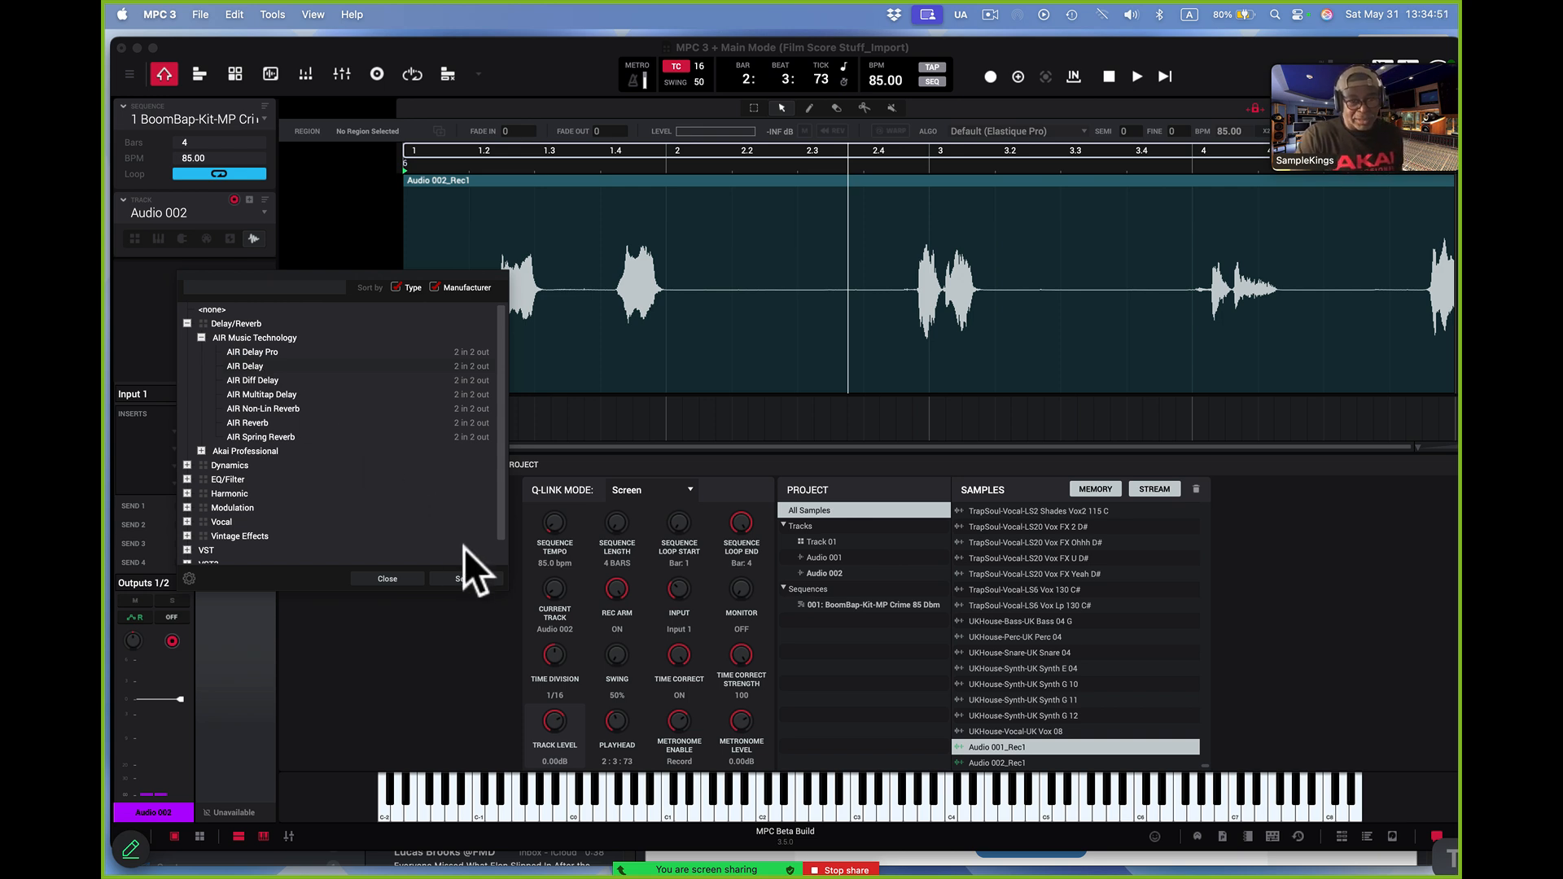
pyautogui.click(466, 578)
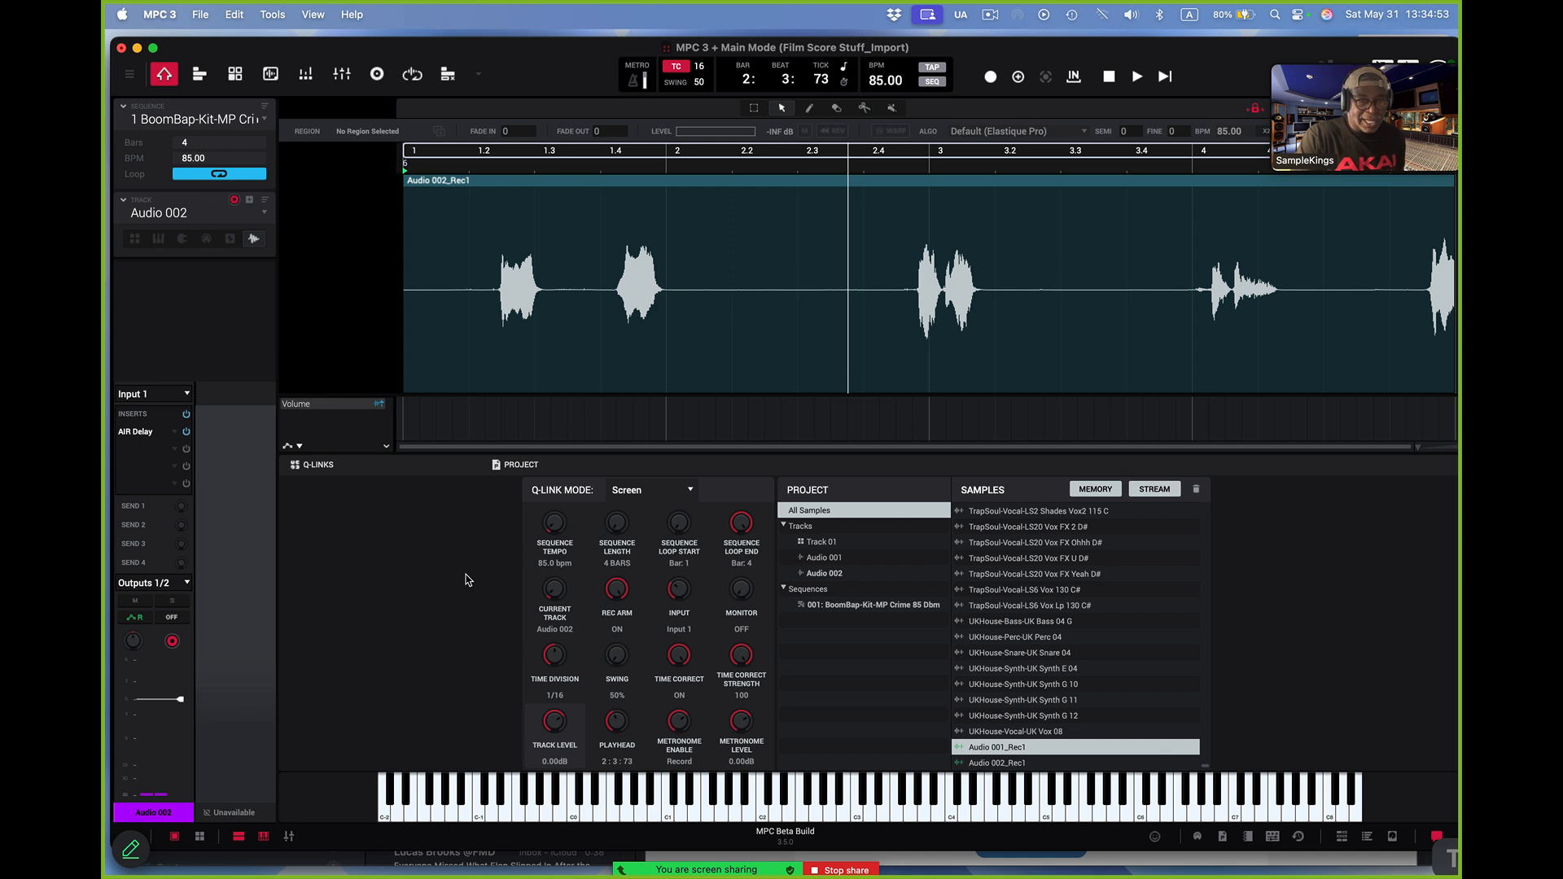
# Load the Eighth Delay preset in Audio 002's AIR Delay and raise its mix to 38% during playback
pyautogui.doubleClick(143, 433)
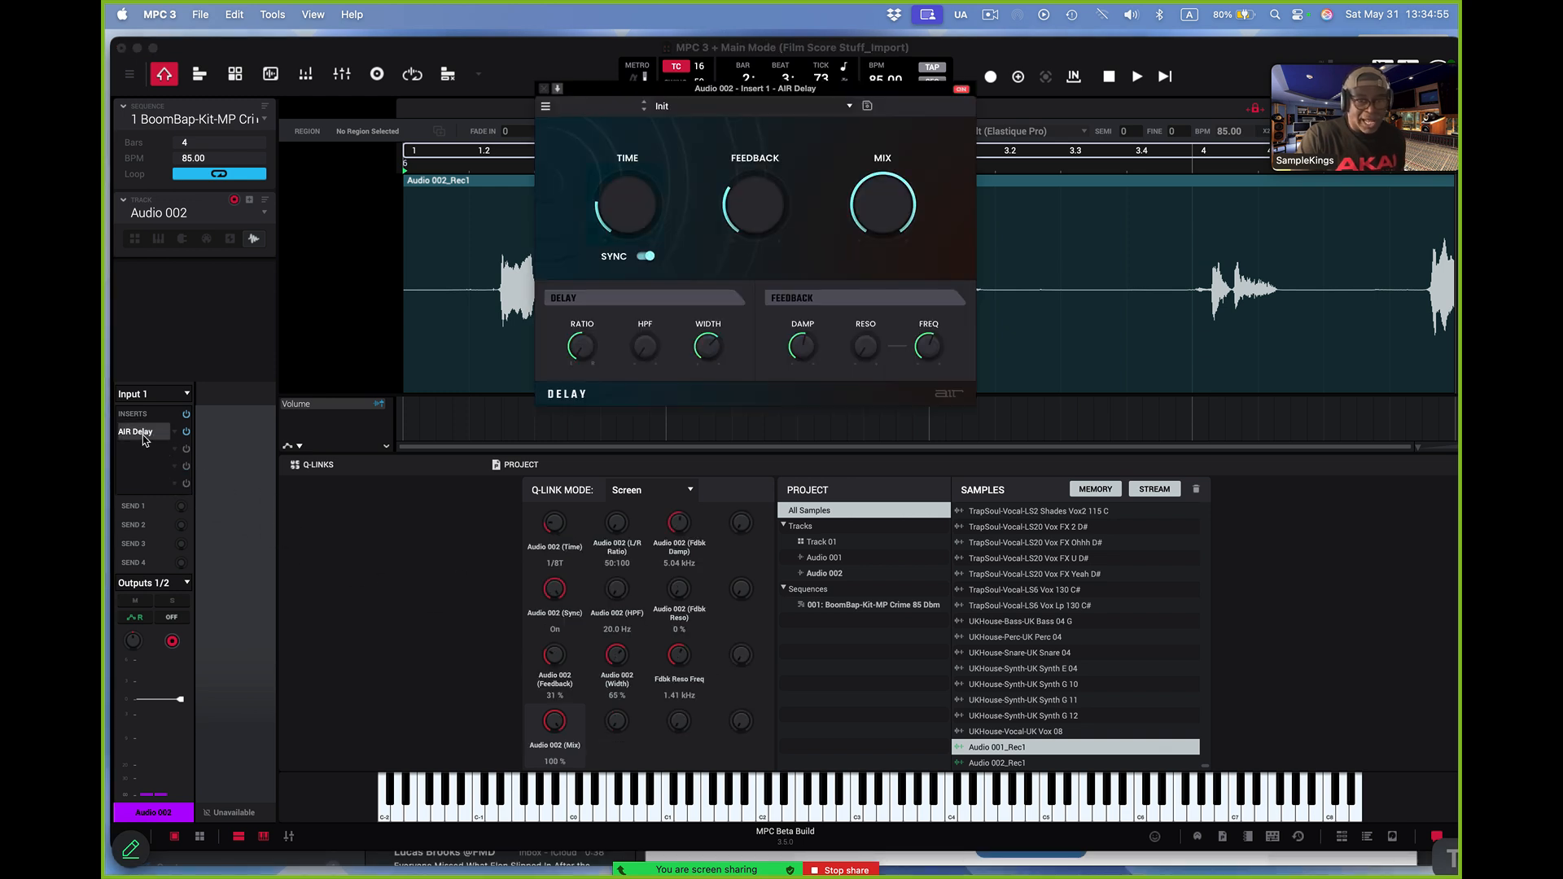
pyautogui.click(849, 105)
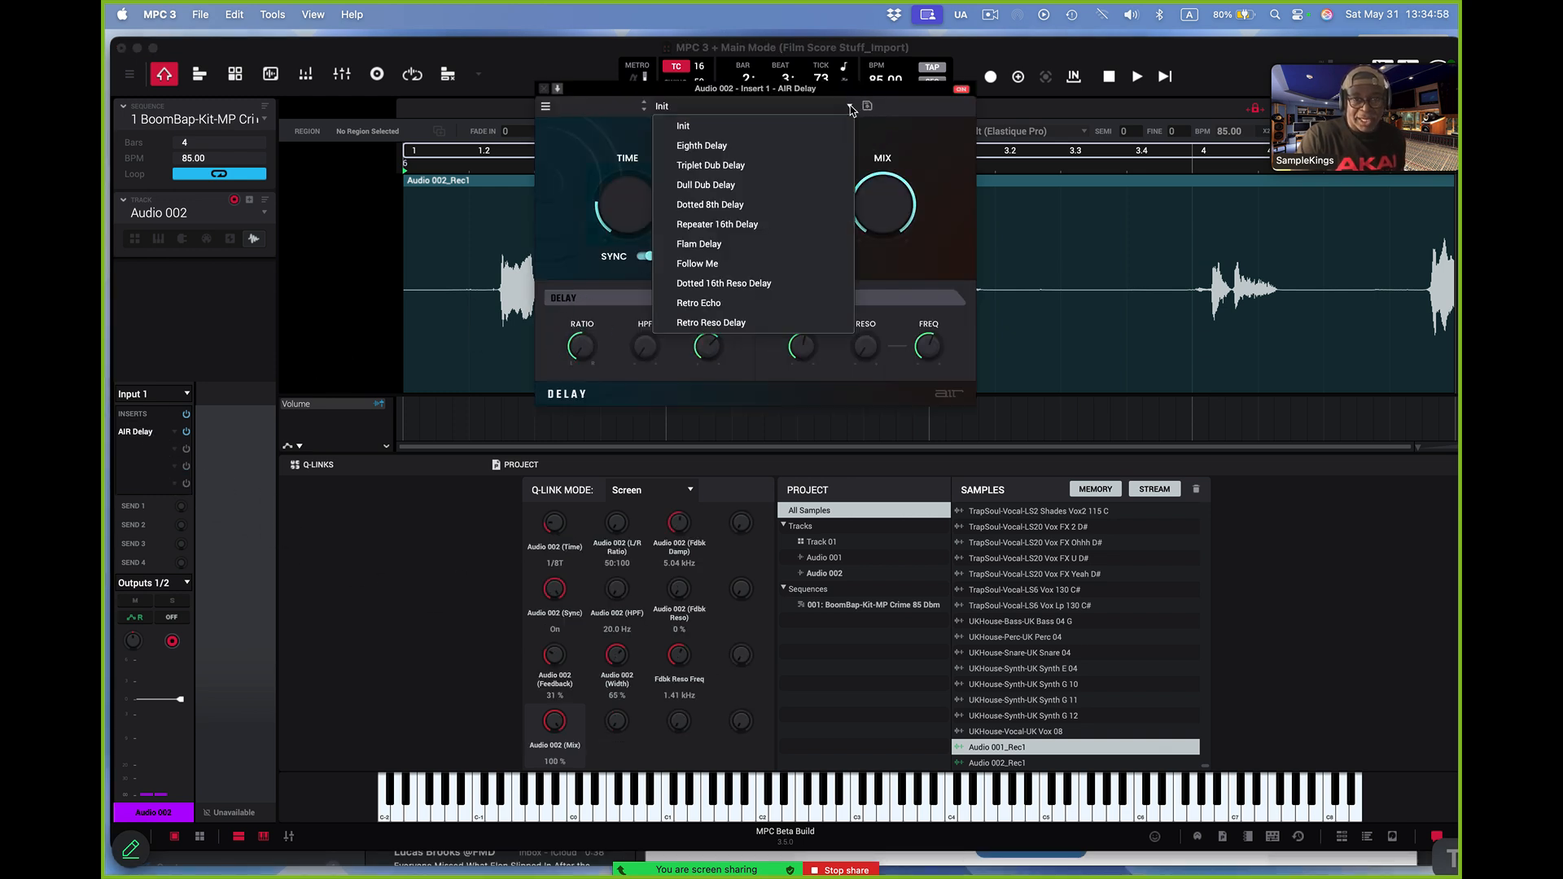
pyautogui.click(818, 157)
pyautogui.press('space')
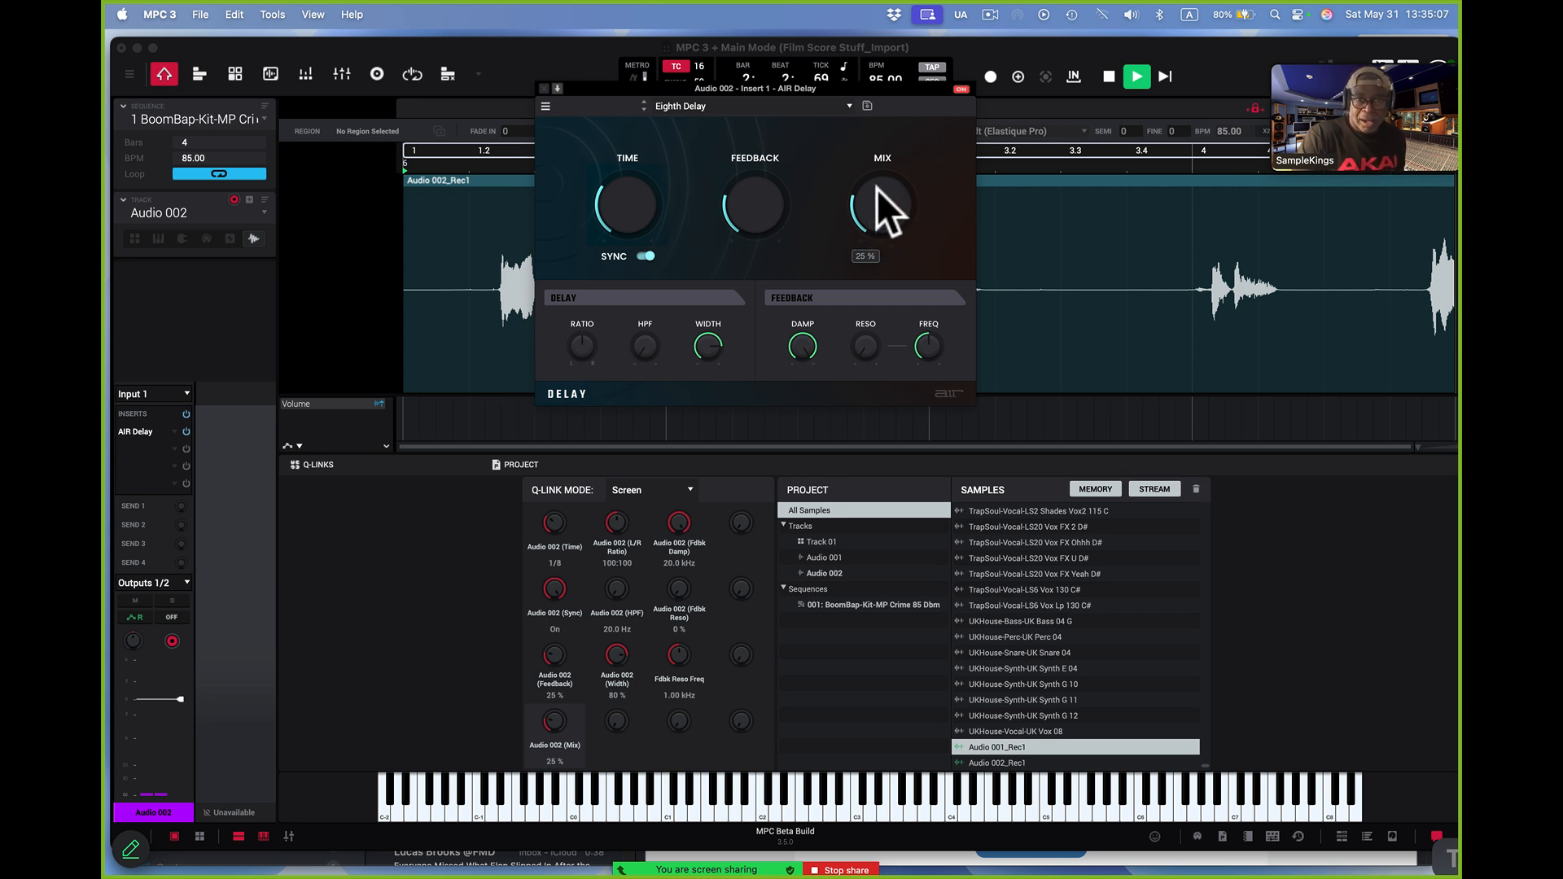
pyautogui.moveTo(876, 189); pyautogui.dragTo(878, 159)
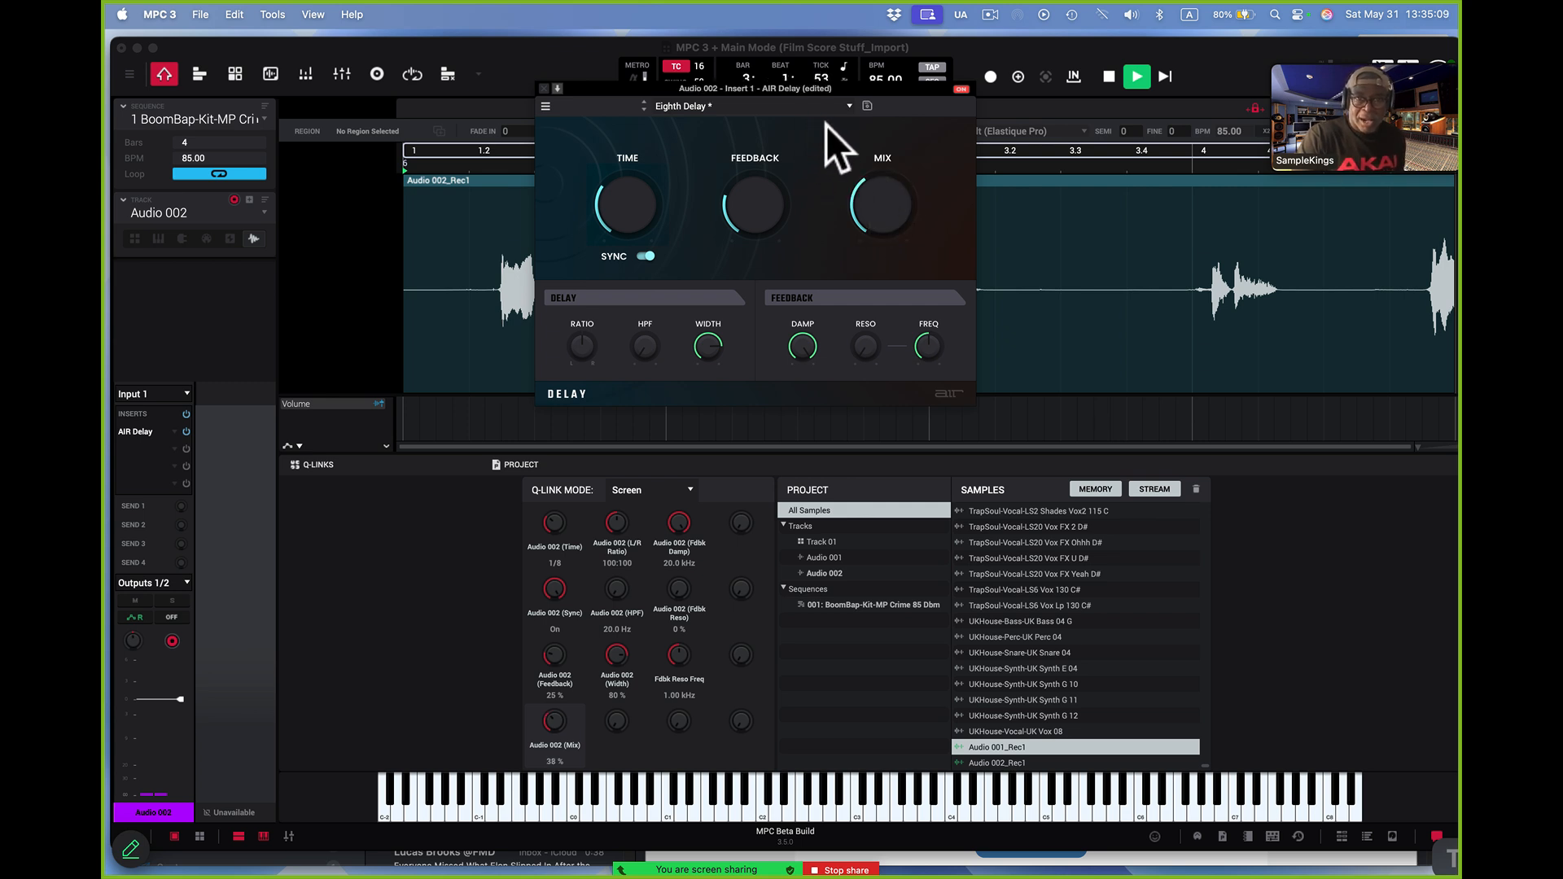
# Load the Triplet Dub Delay preset in AIR Delay, lower the mix to 21% during playback, and close the effect
pyautogui.click(850, 106)
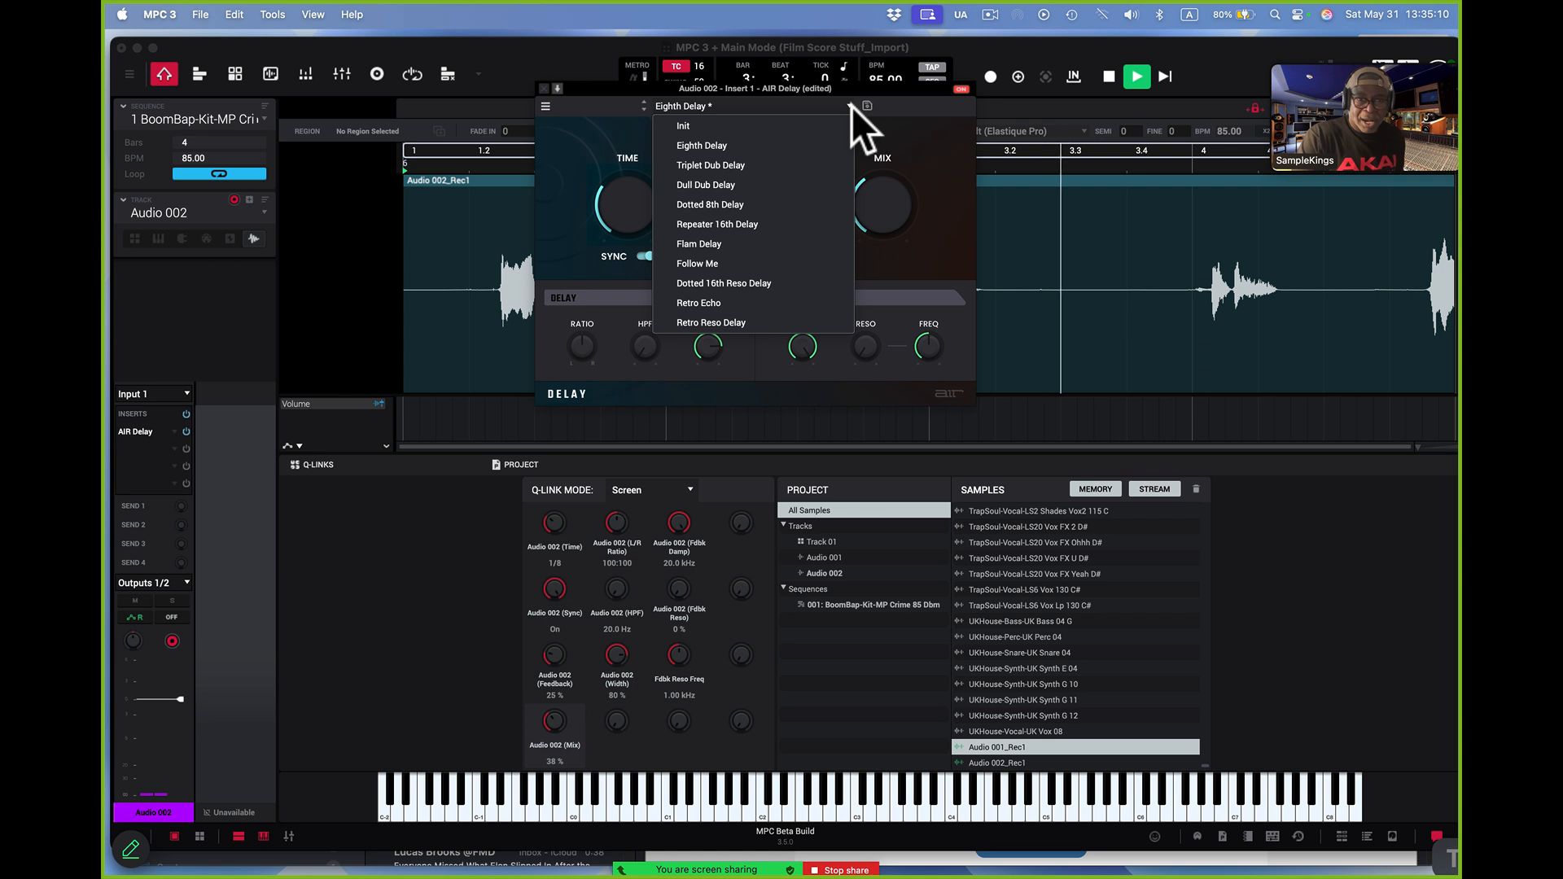
pyautogui.click(817, 166)
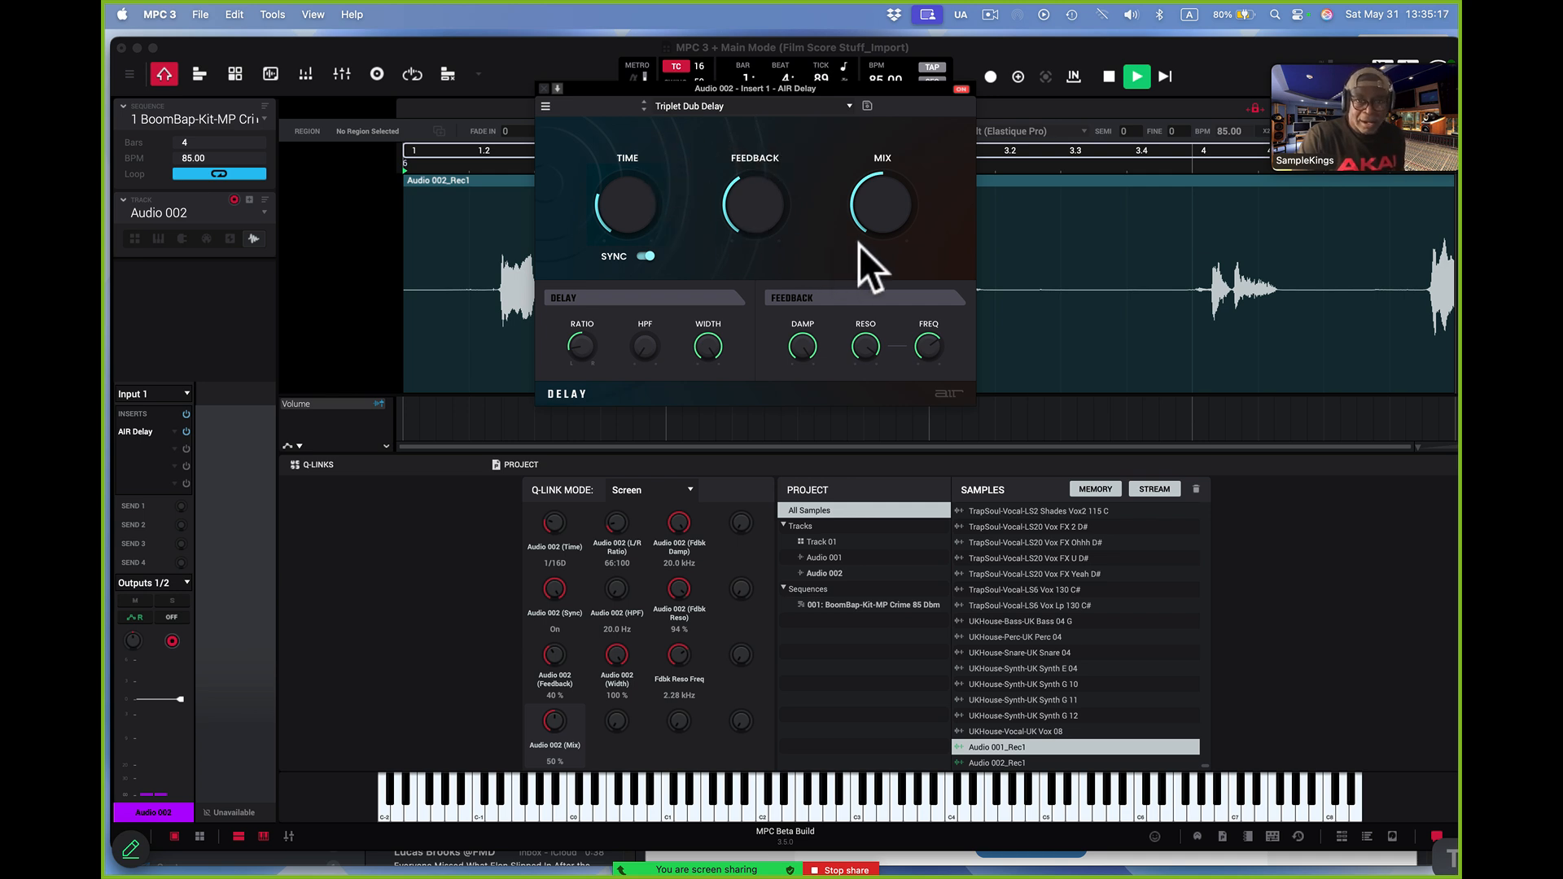
pyautogui.moveTo(858, 244); pyautogui.dragTo(858, 290)
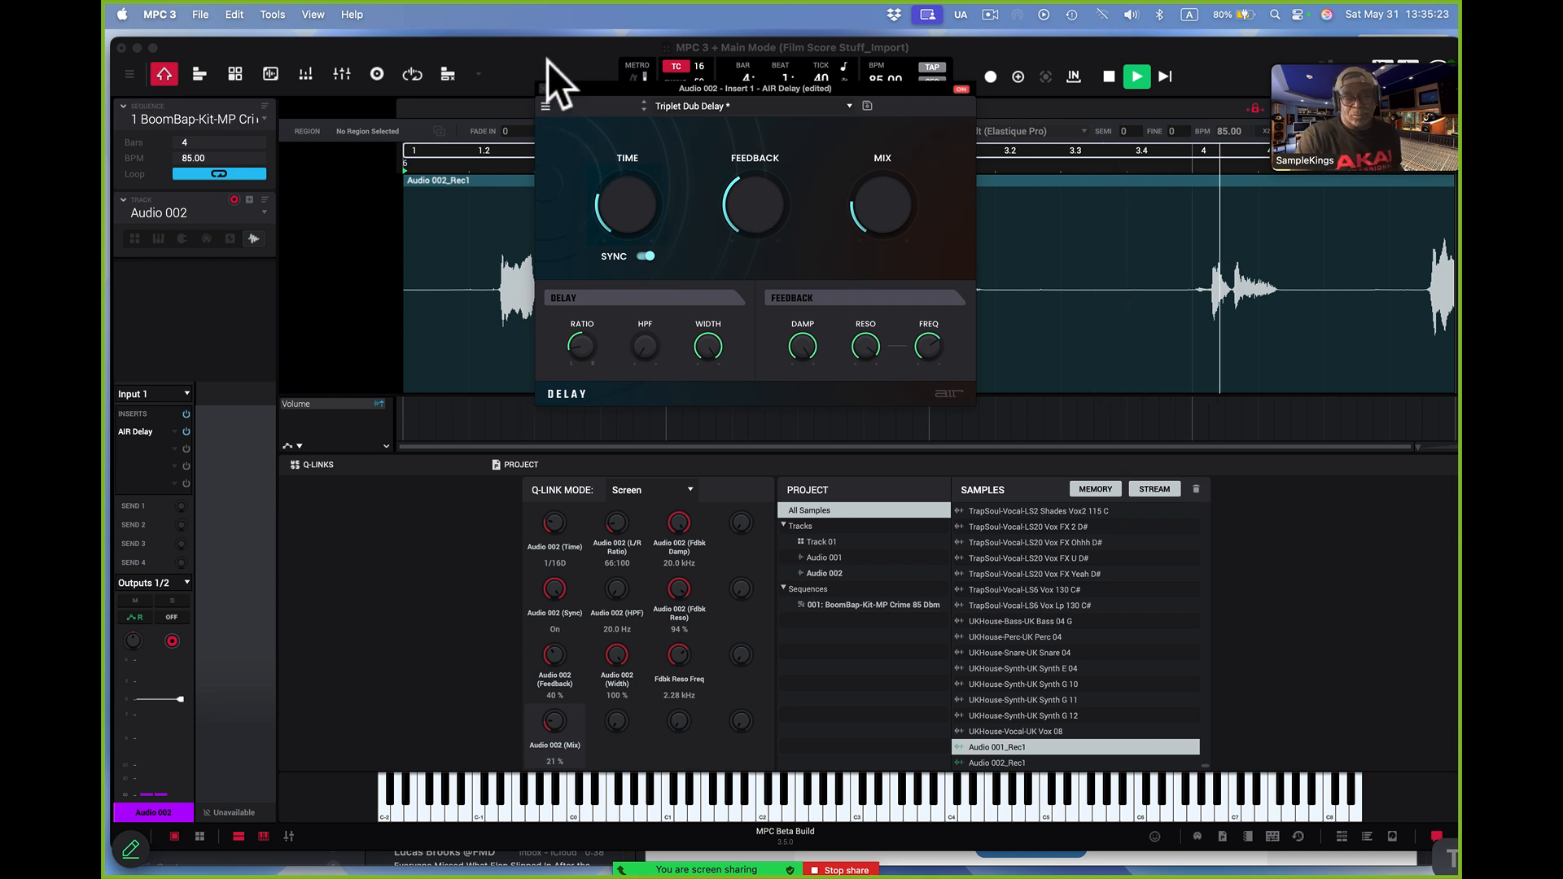
pyautogui.press('space')
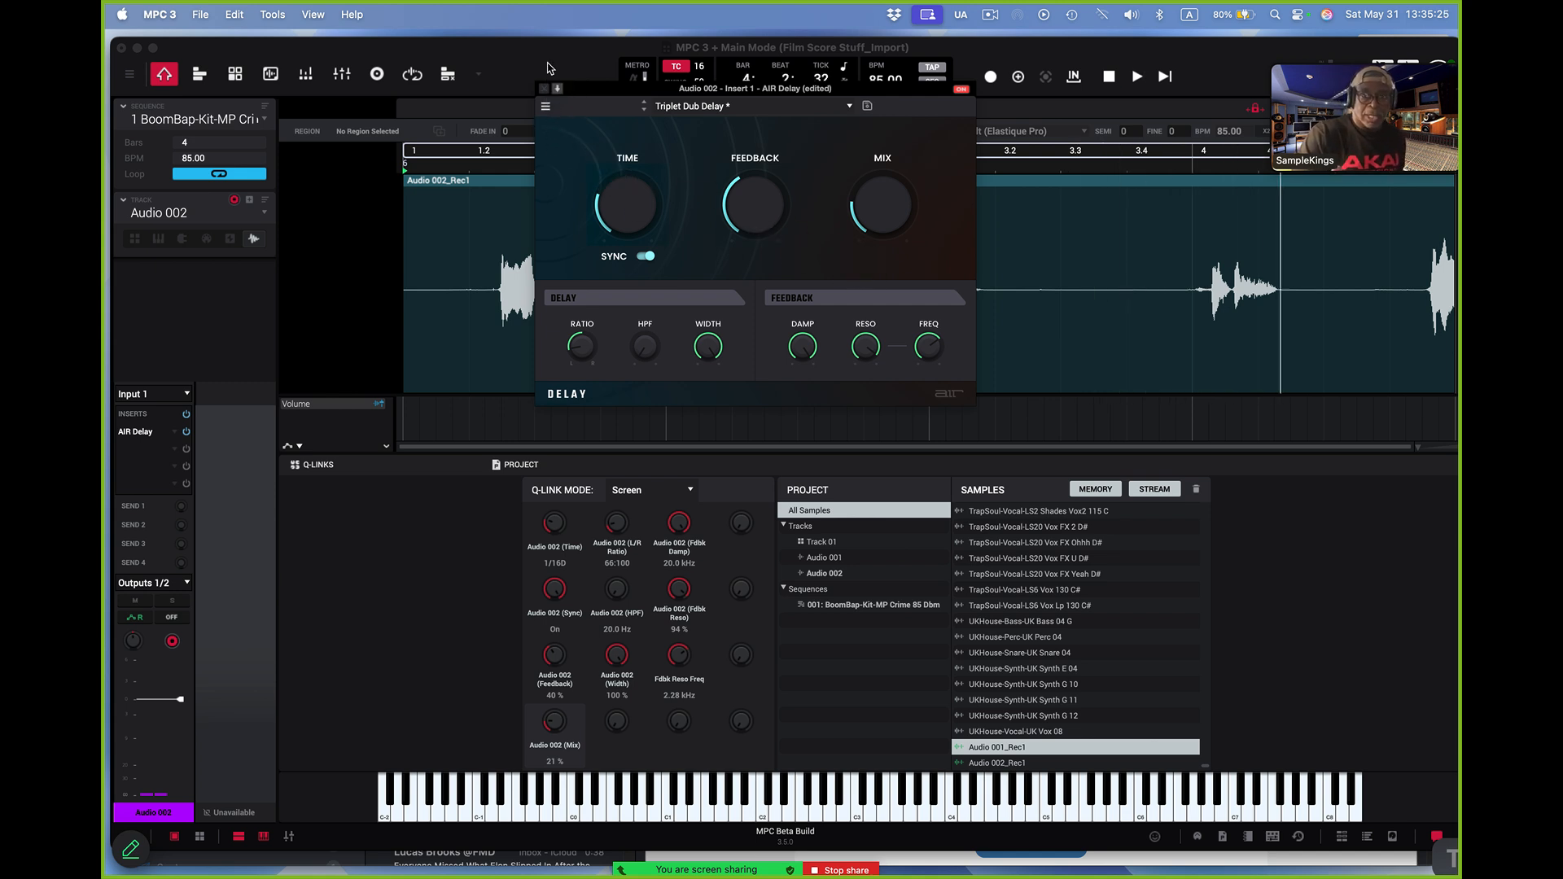
pyautogui.click(546, 88)
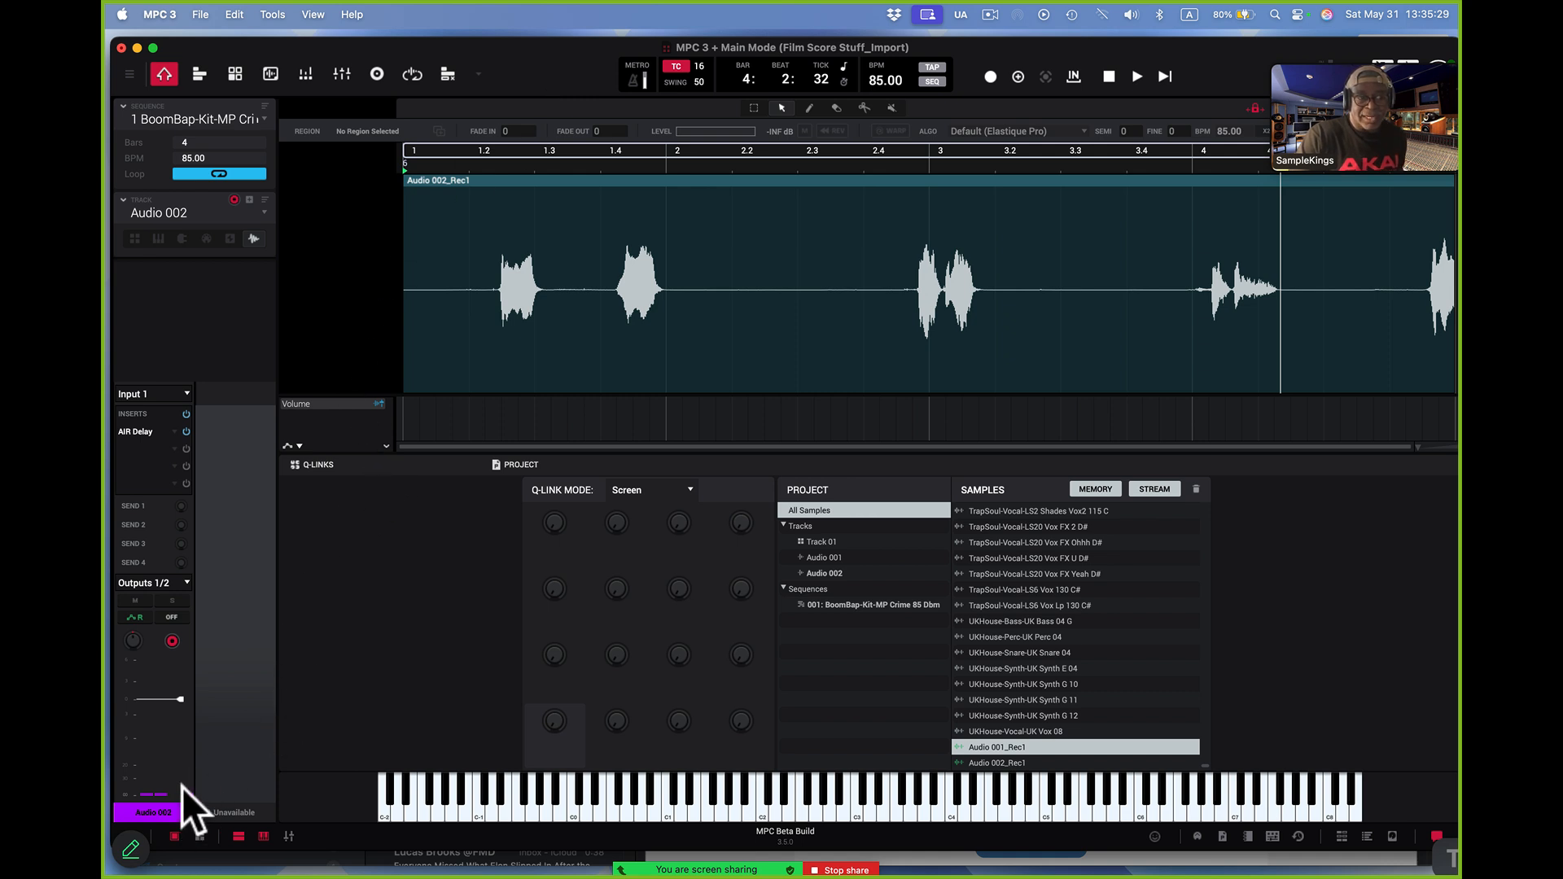
# Switch to the Audio 001 track and add the AIR Para EQ effect to its first insert slot
pyautogui.click(263, 213)
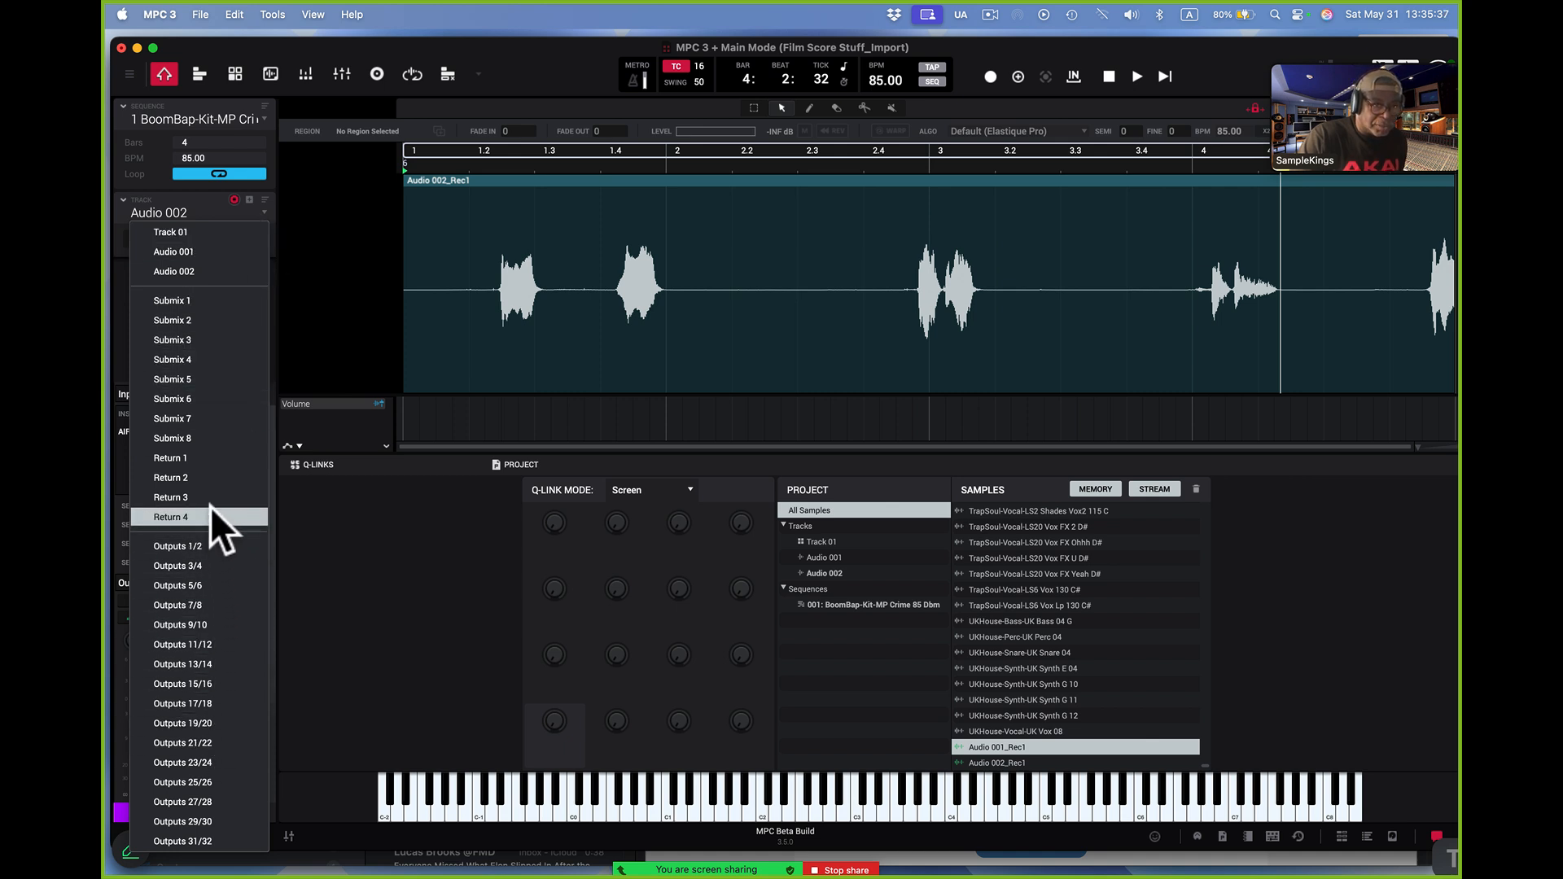
pyautogui.click(392, 46)
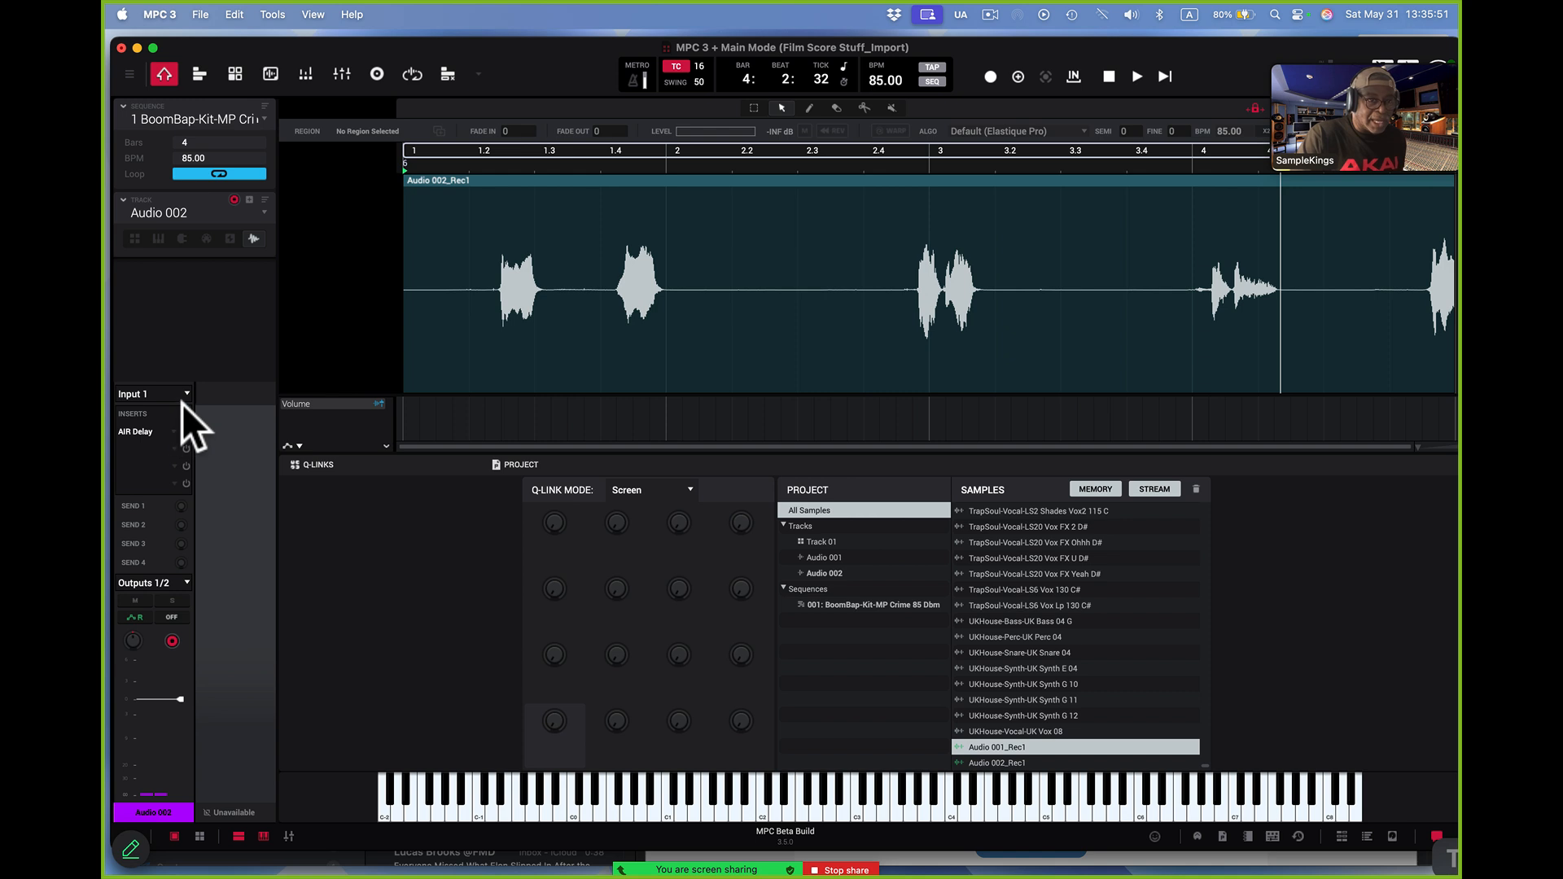
pyautogui.click(262, 209)
pyautogui.click(241, 248)
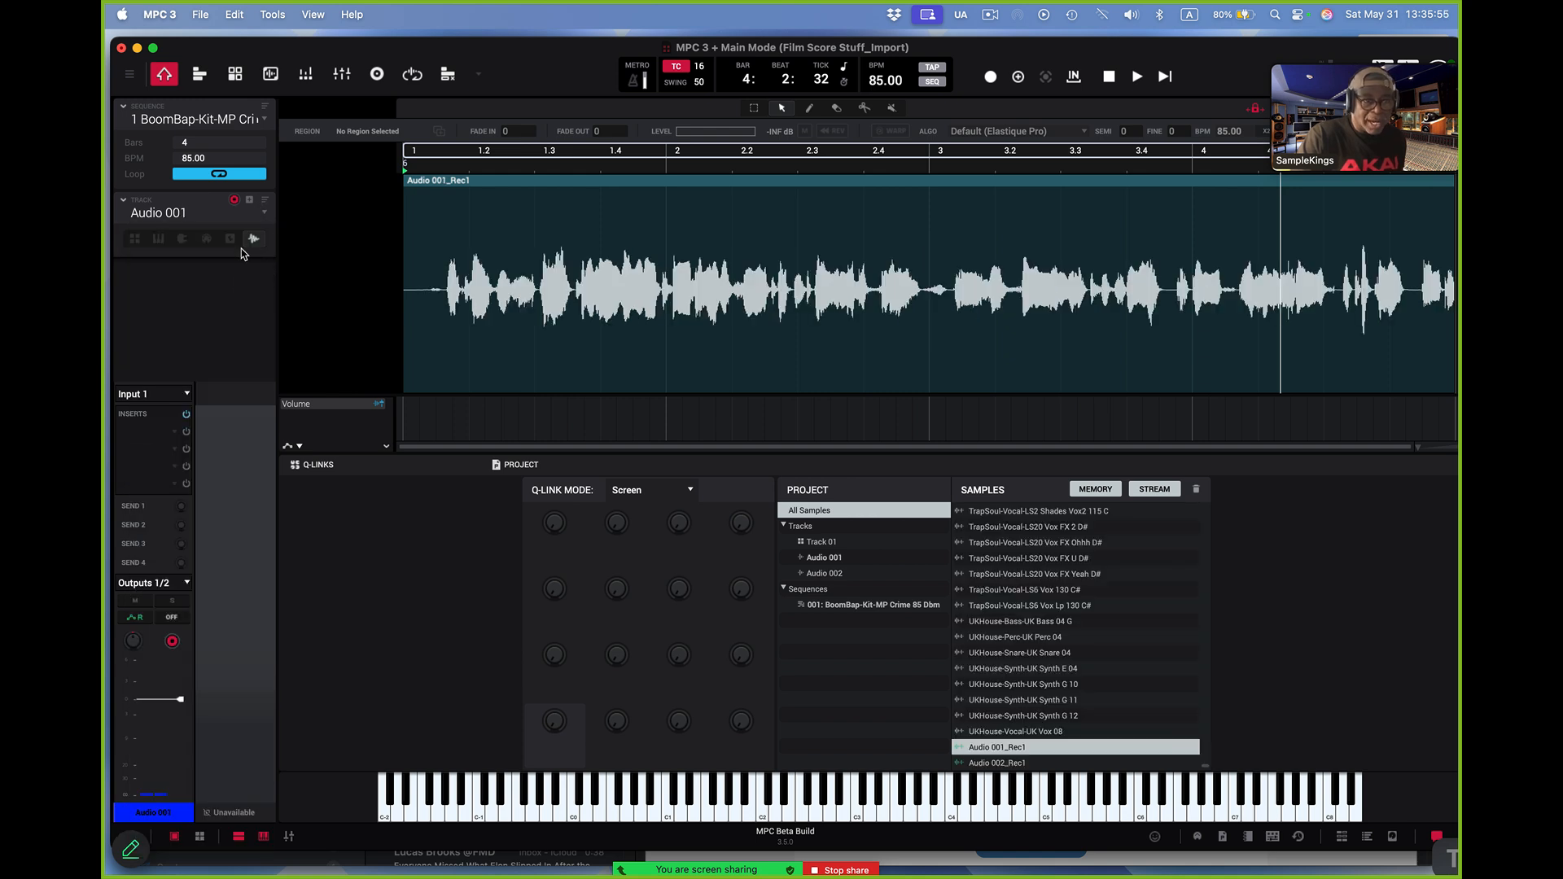
pyautogui.click(176, 431)
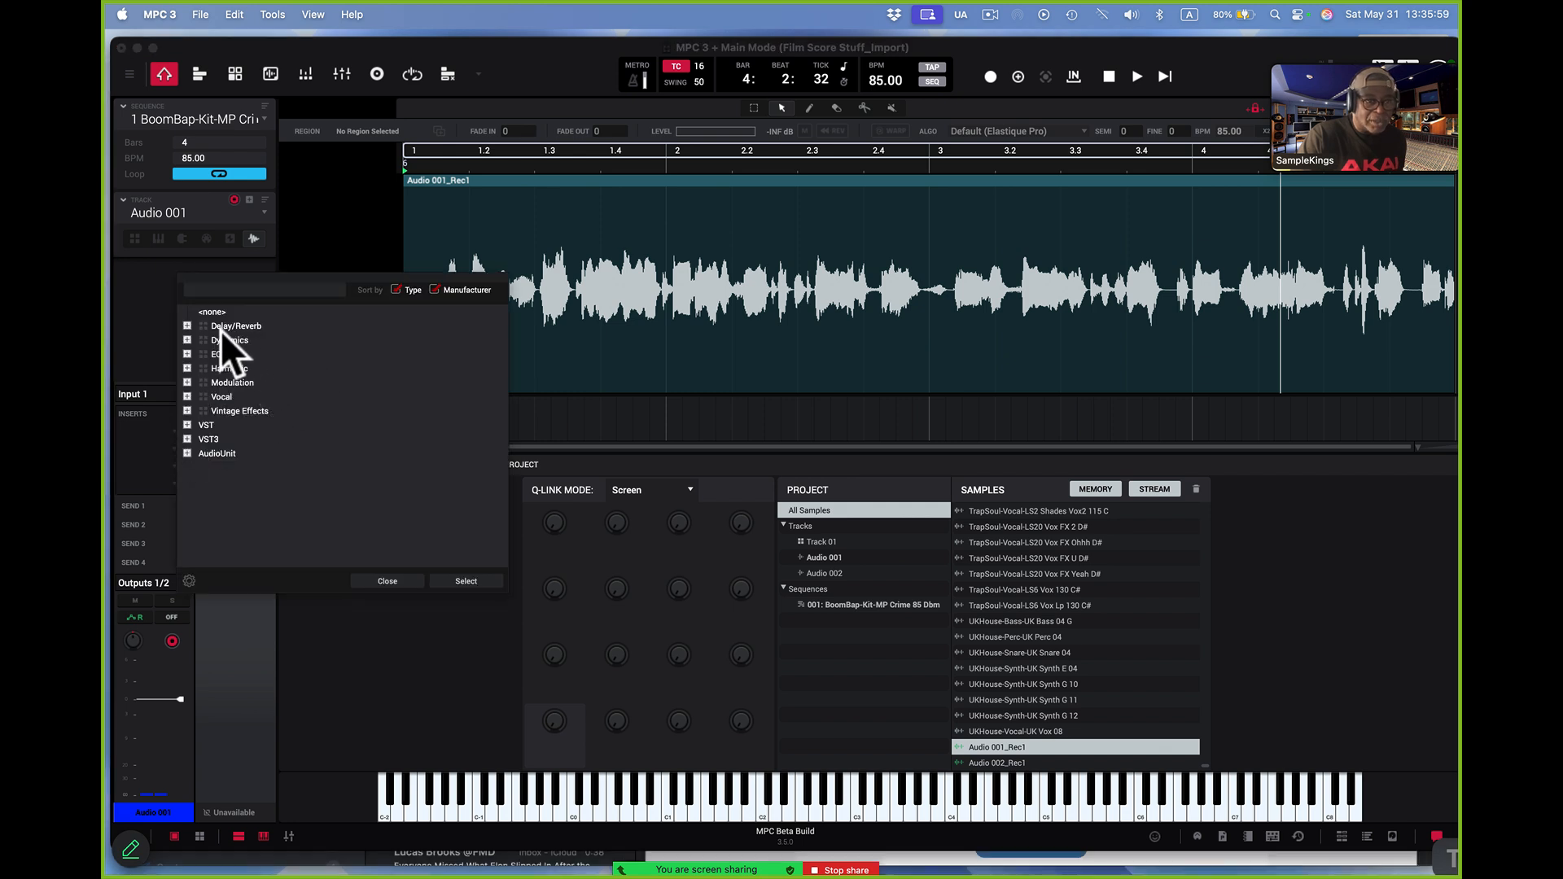
pyautogui.click(186, 326)
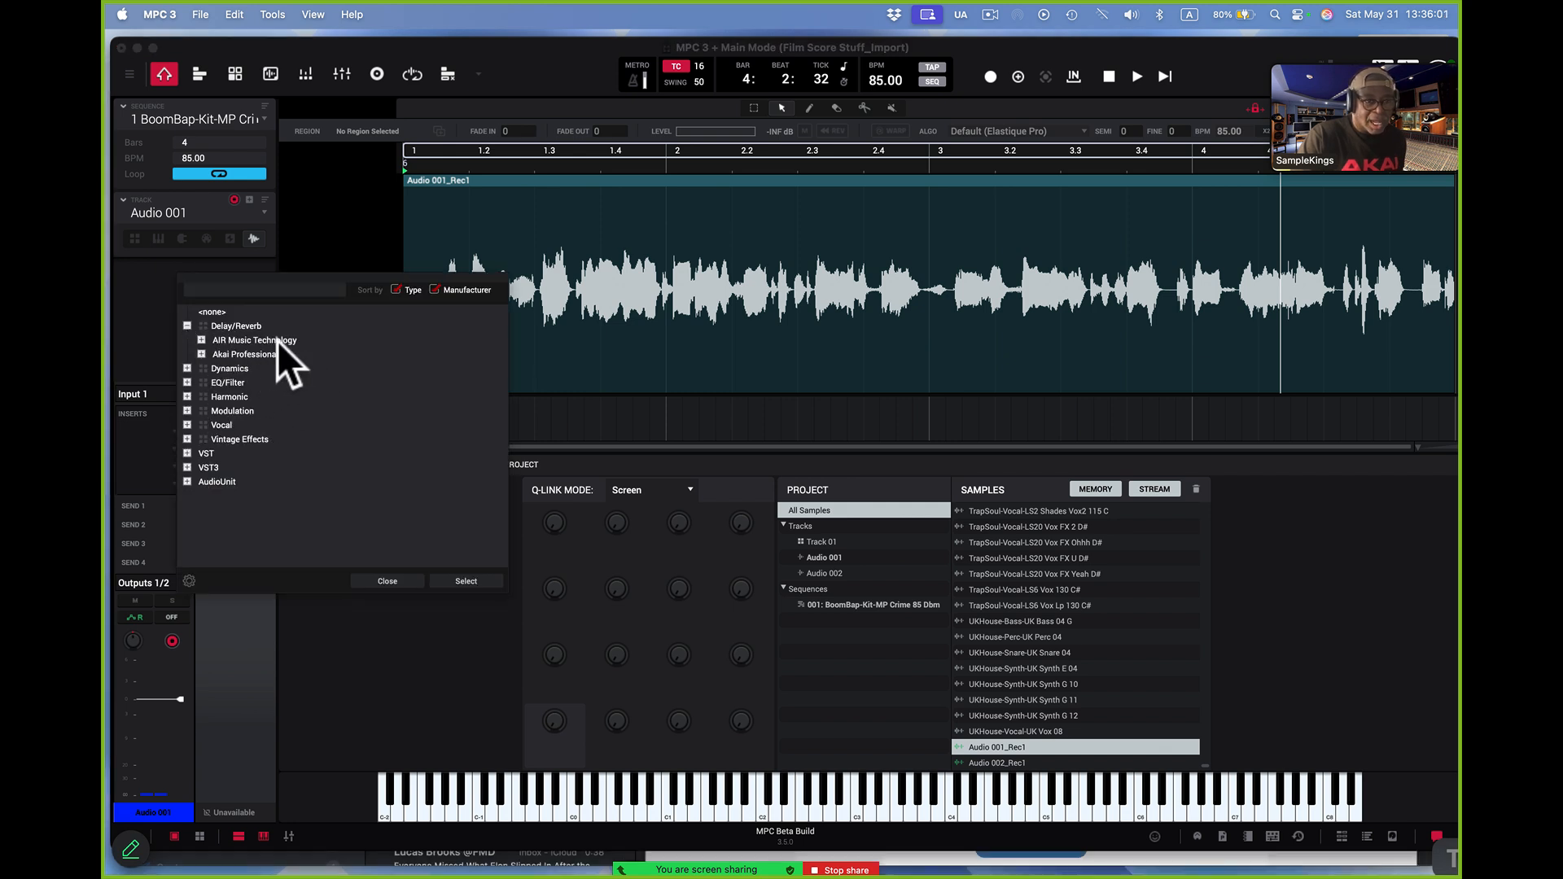
pyautogui.click(186, 381)
pyautogui.click(202, 397)
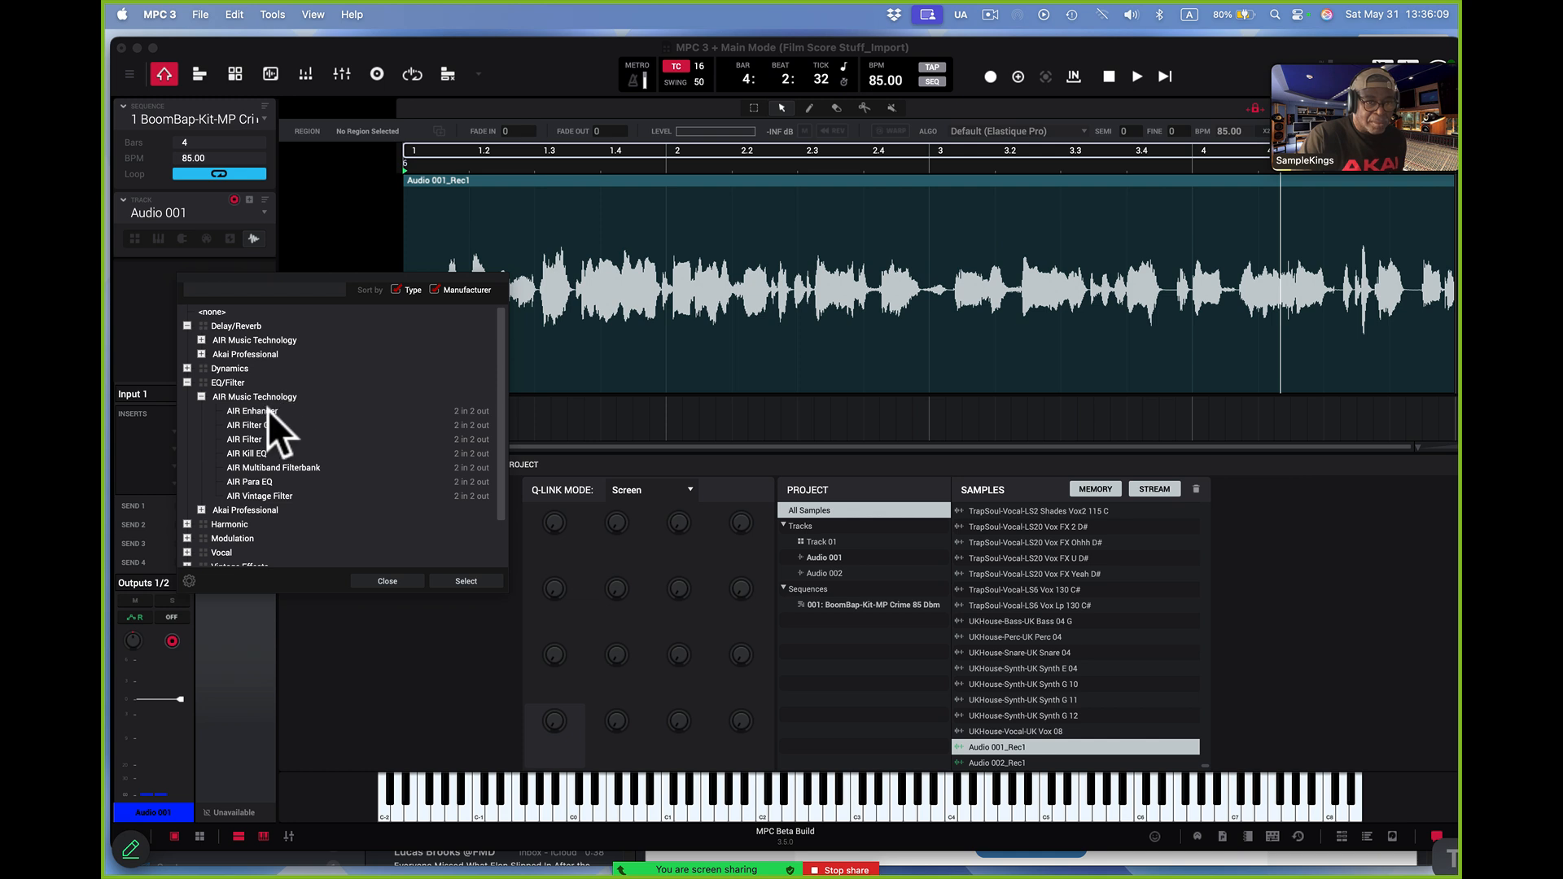
pyautogui.doubleClick(268, 483)
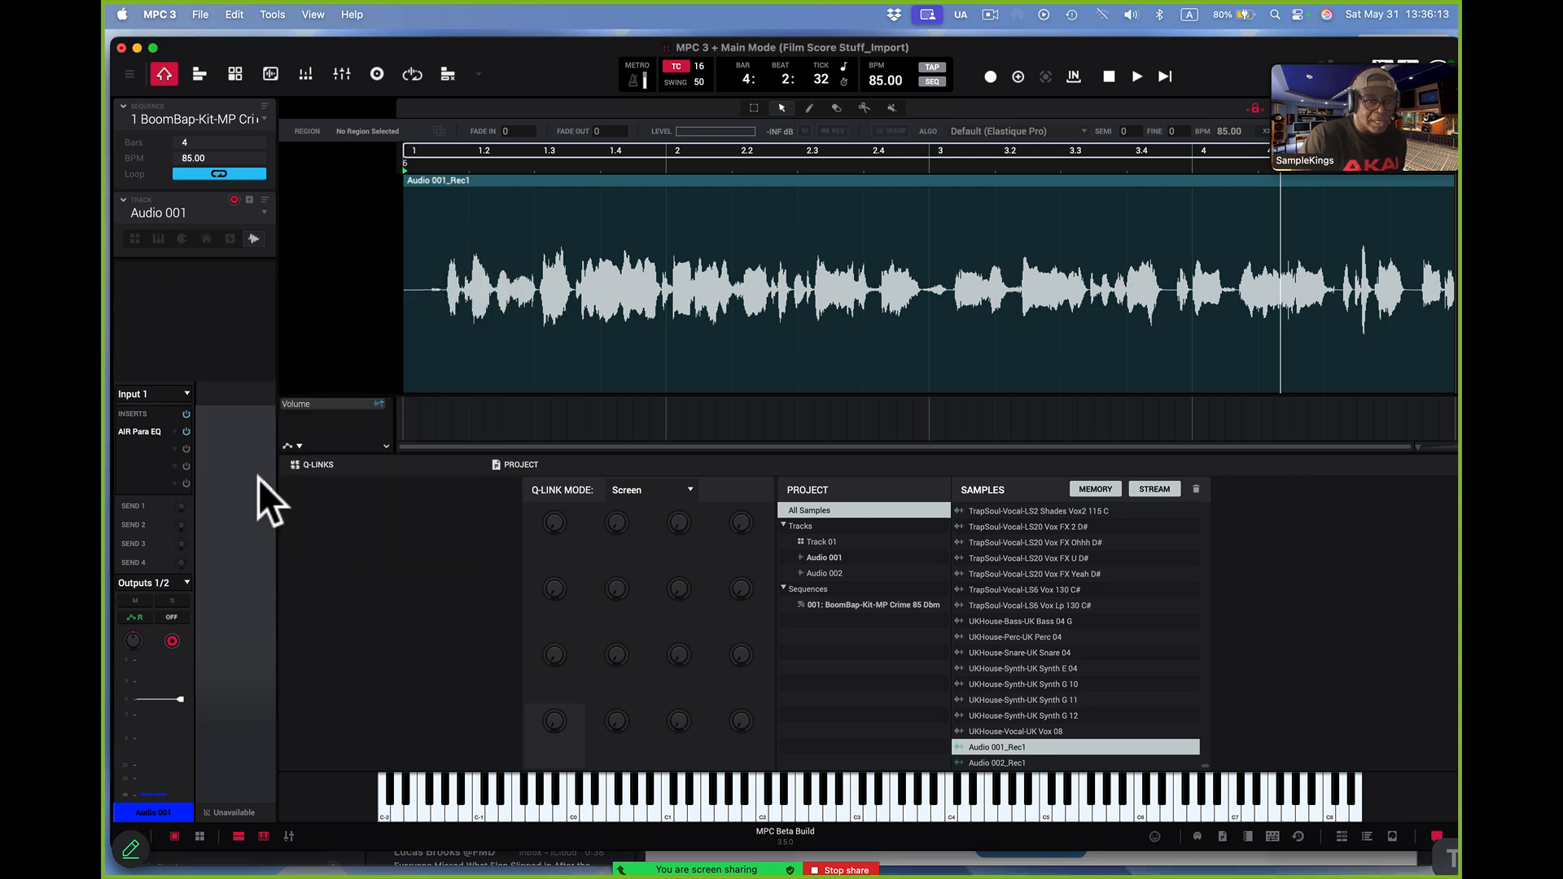
# Add the AIR Compressor effect to the second insert slot of Audio 001
pyautogui.click(173, 447)
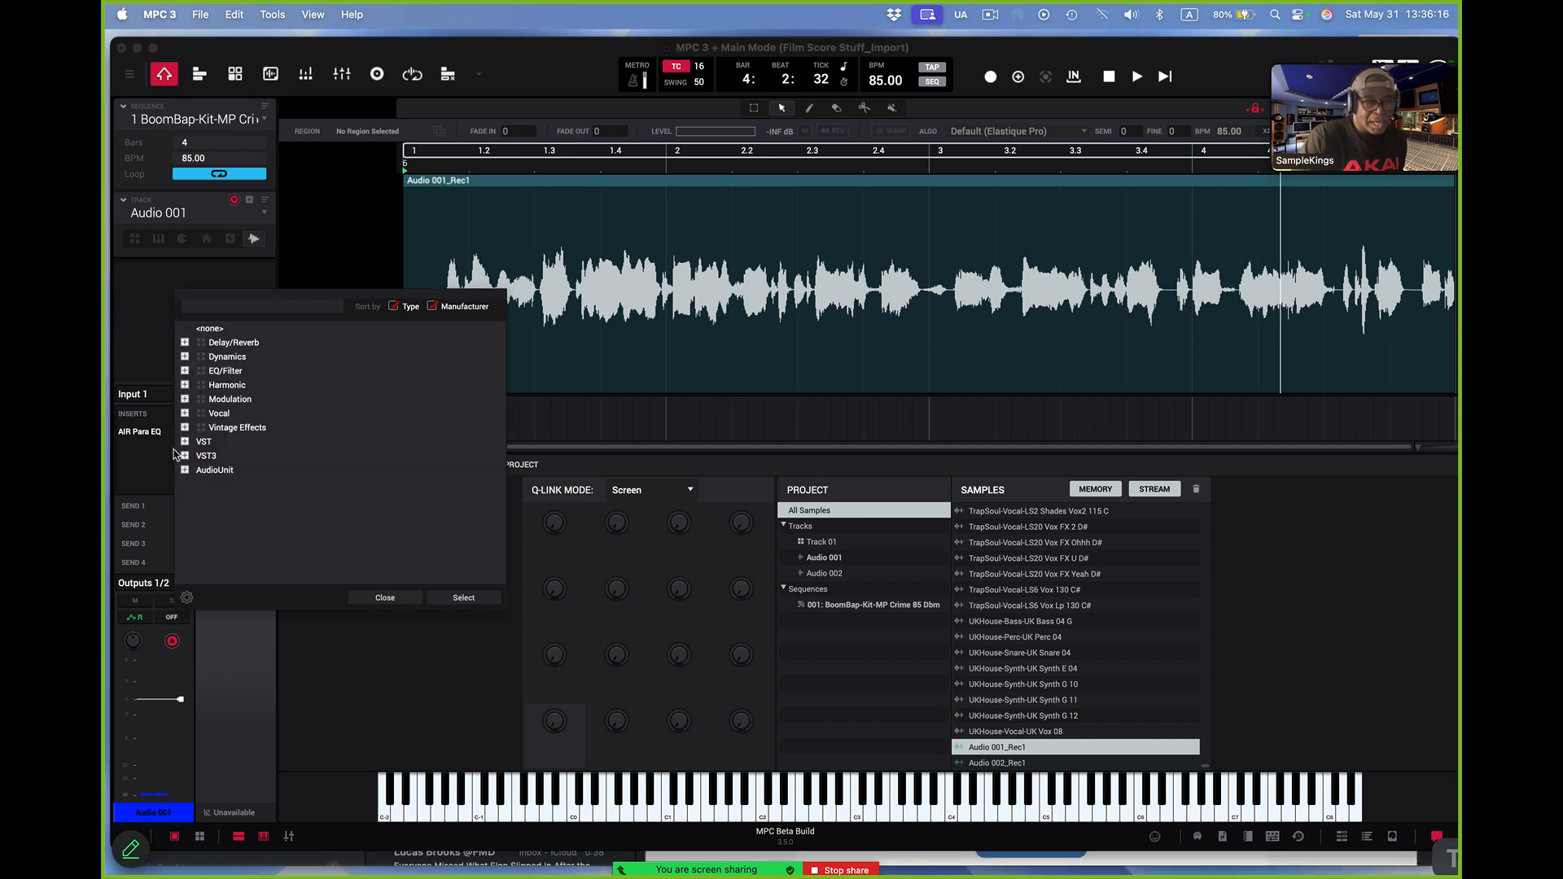
pyautogui.click(184, 357)
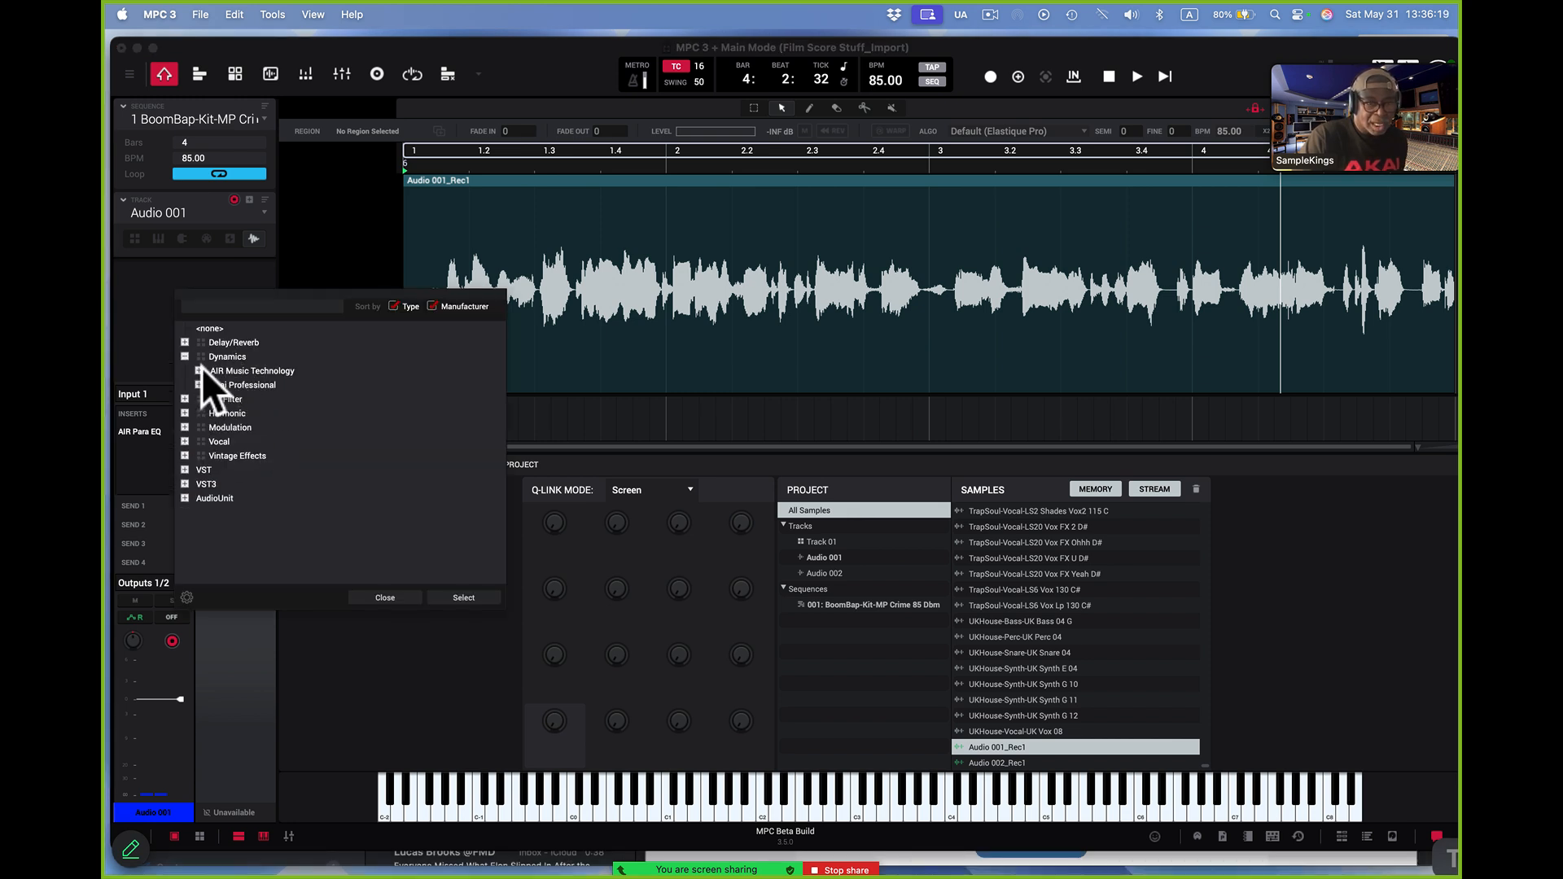
pyautogui.click(198, 370)
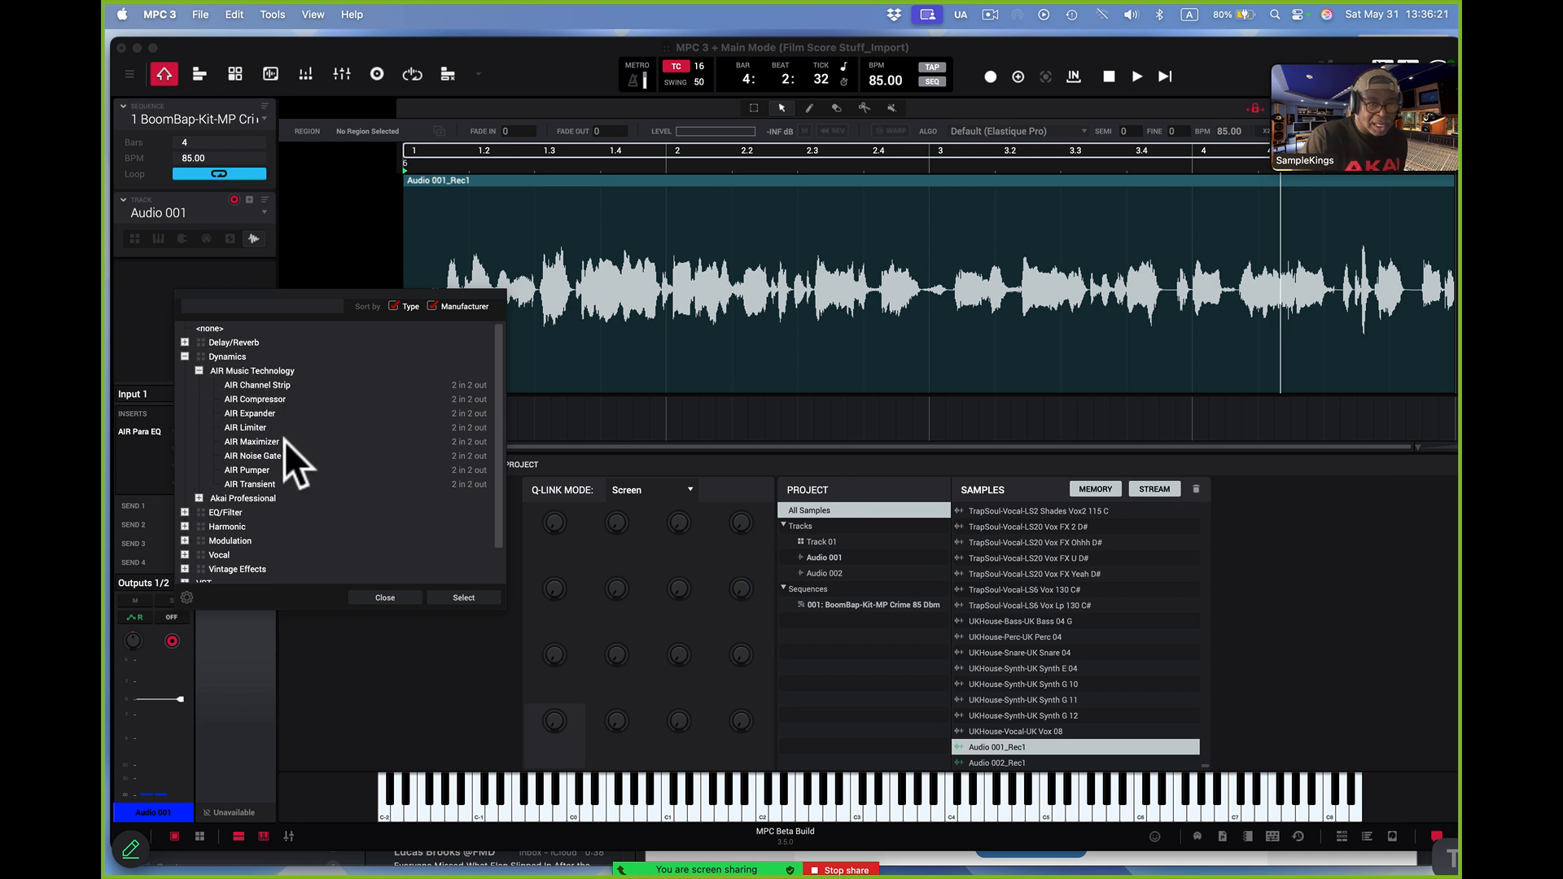
pyautogui.doubleClick(256, 399)
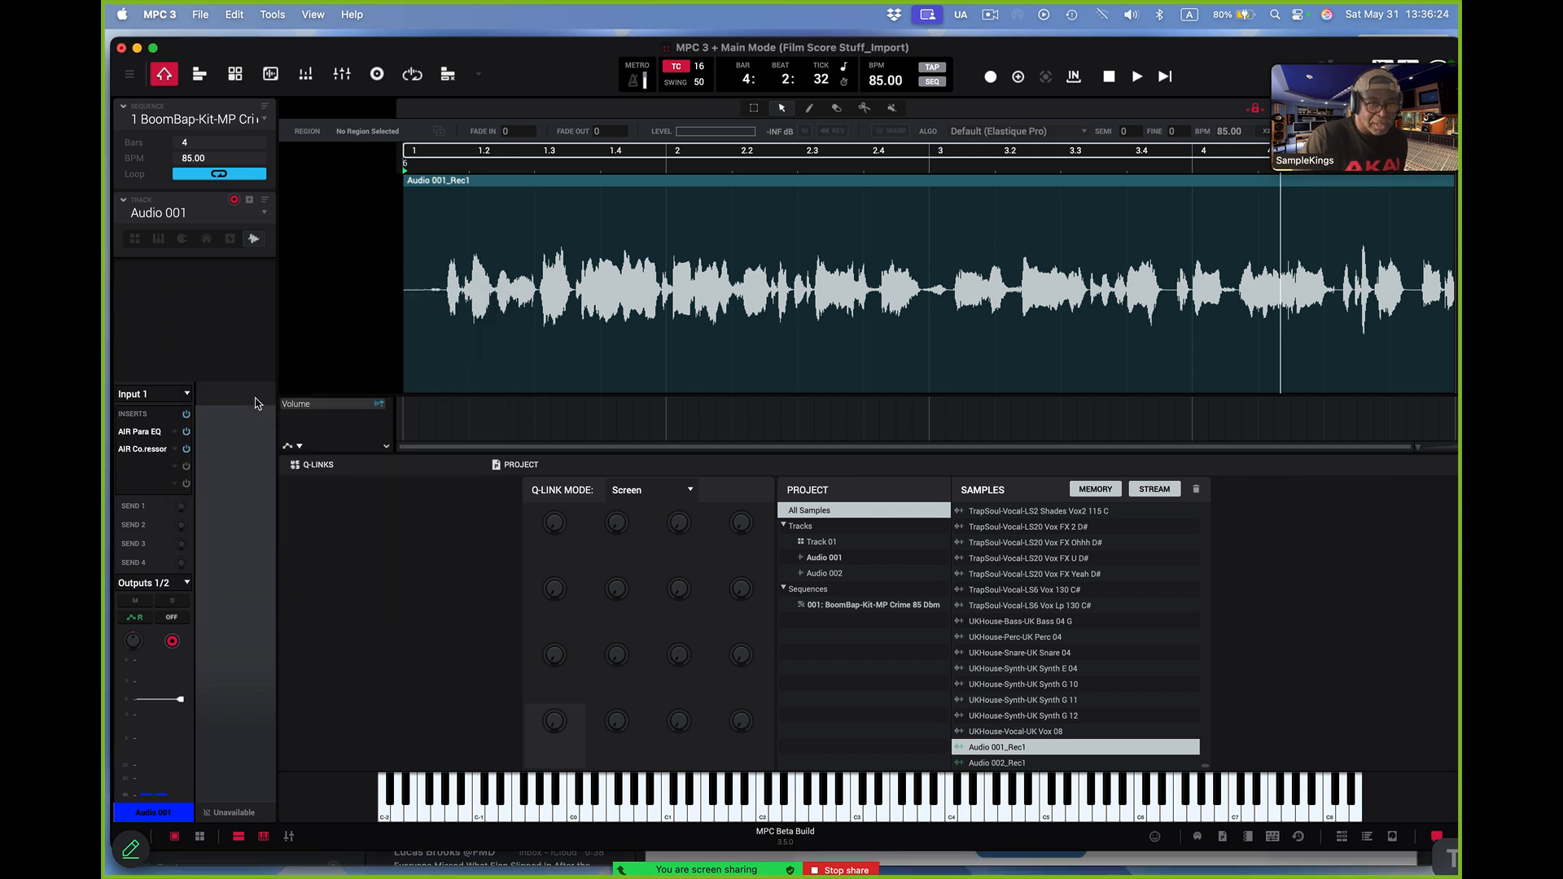
# Add the AIR Reverb effect to the third insert slot of Audio 001
pyautogui.click(175, 465)
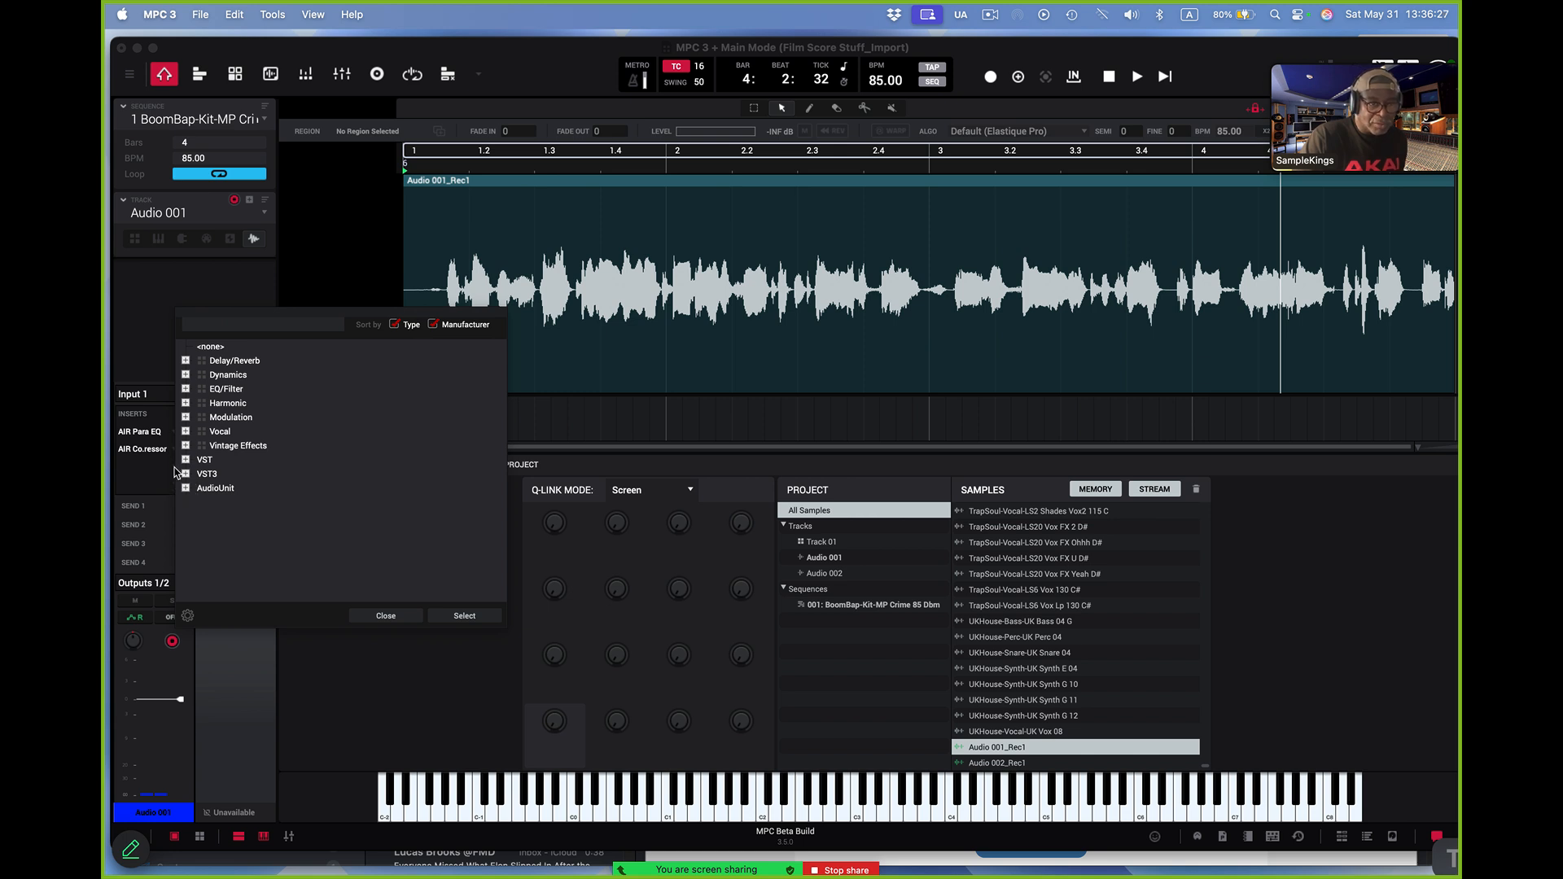
pyautogui.click(185, 359)
pyautogui.click(197, 372)
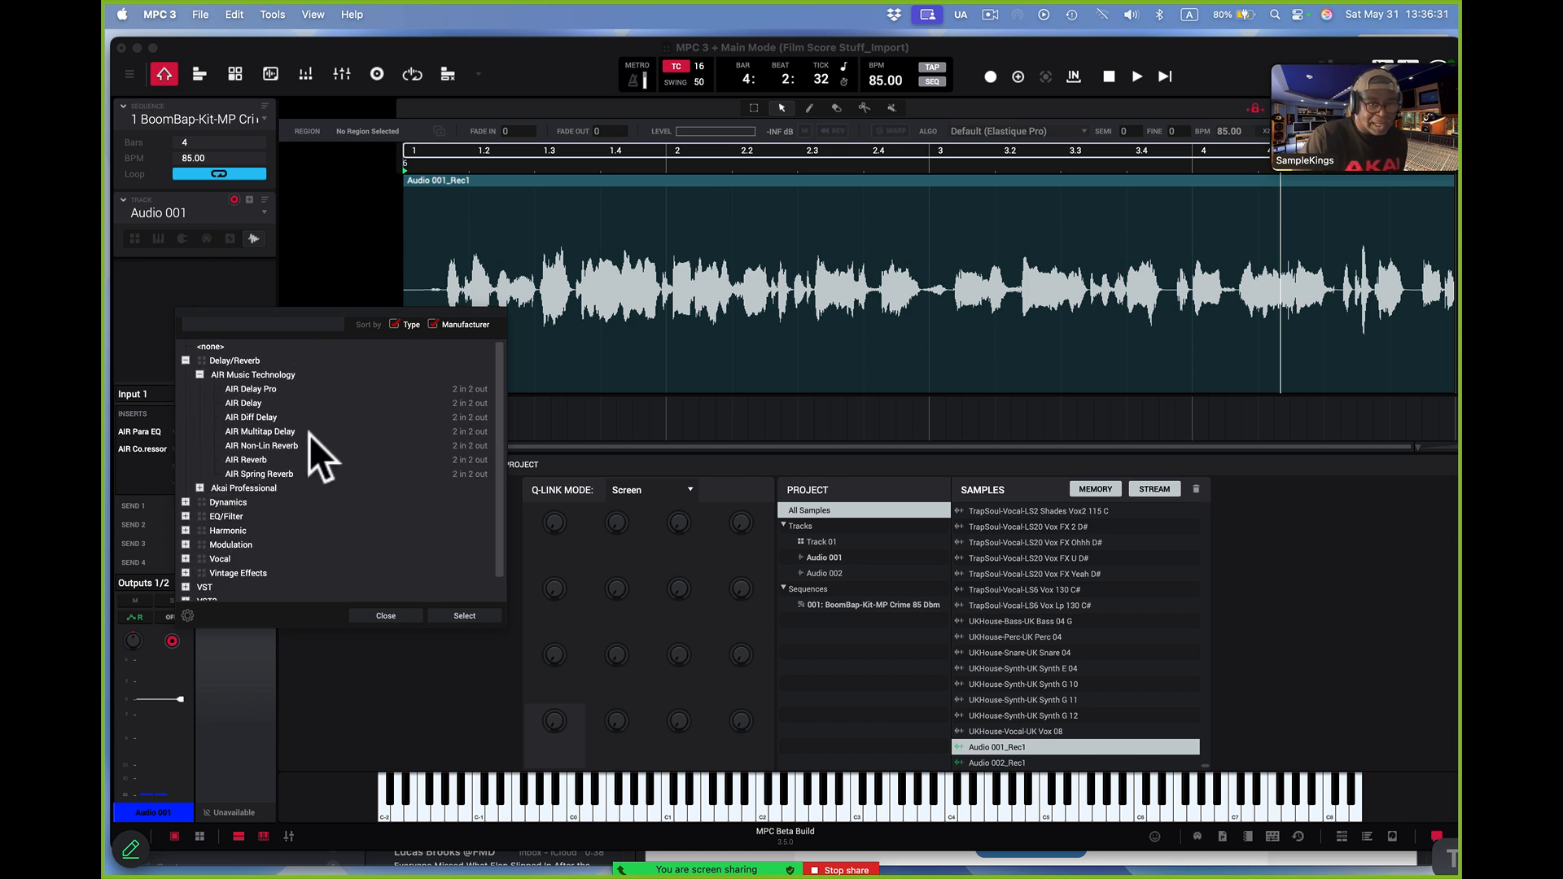
pyautogui.doubleClick(260, 463)
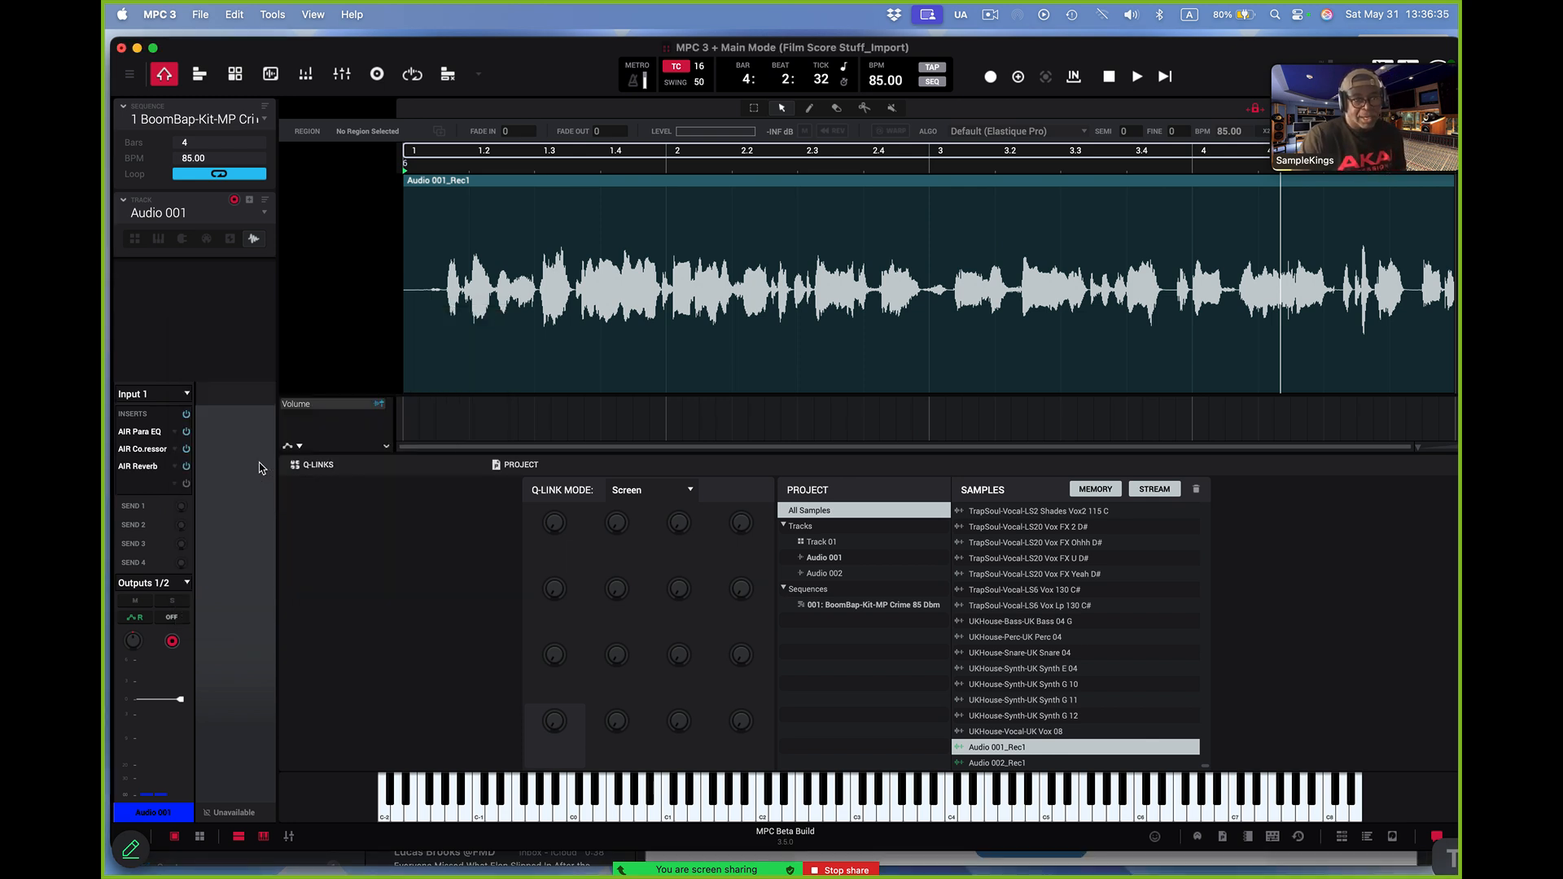
# Open Audio 001's AIR Para EQ and load its Freshen vocal preset
pyautogui.doubleClick(146, 432)
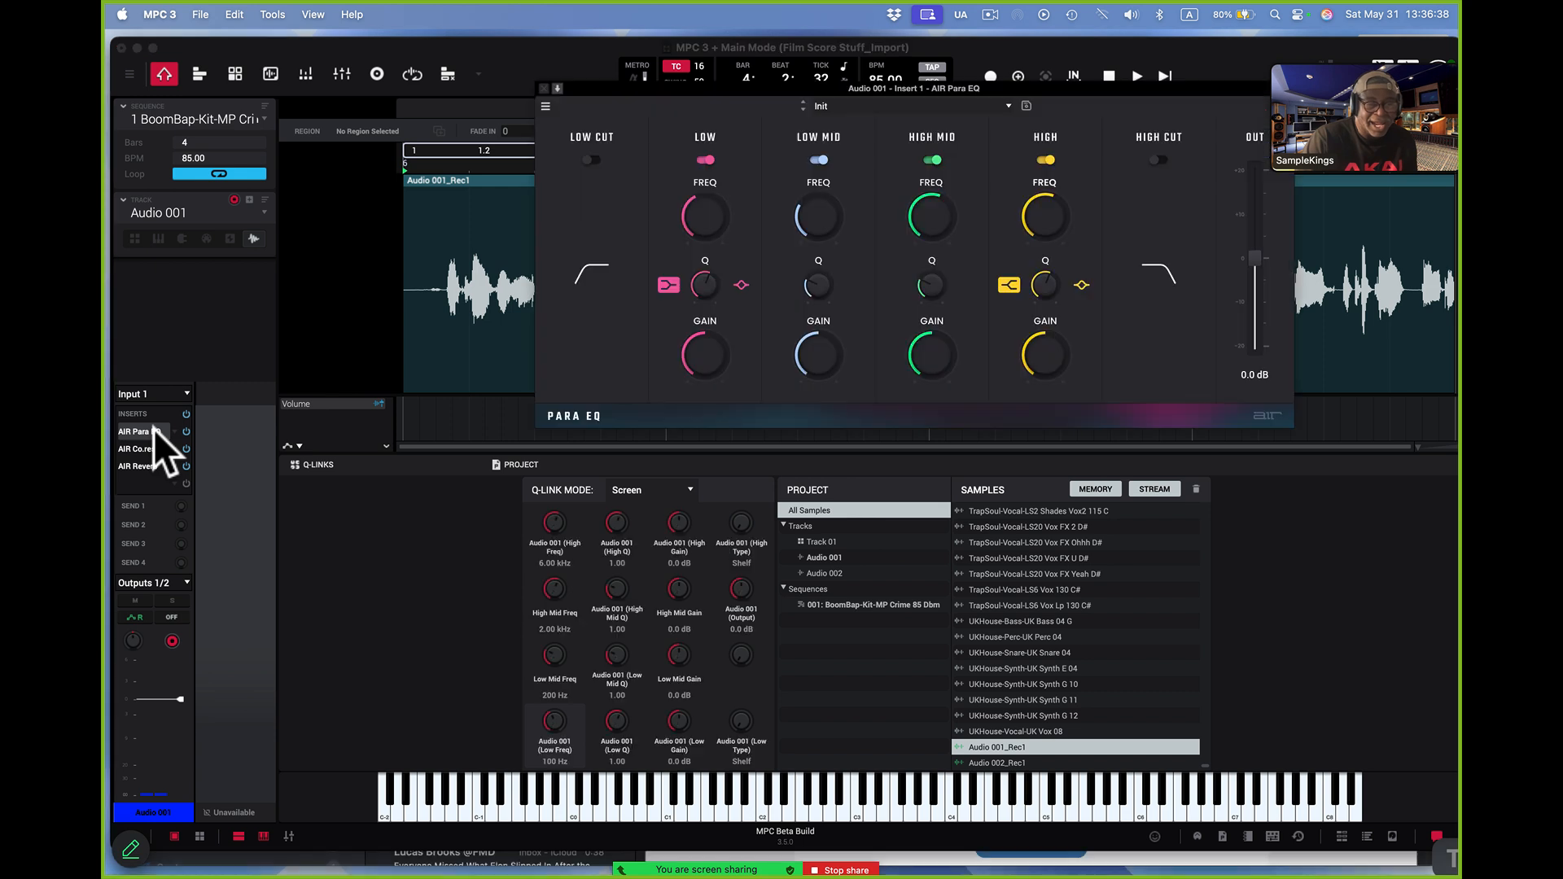
pyautogui.click(1006, 105)
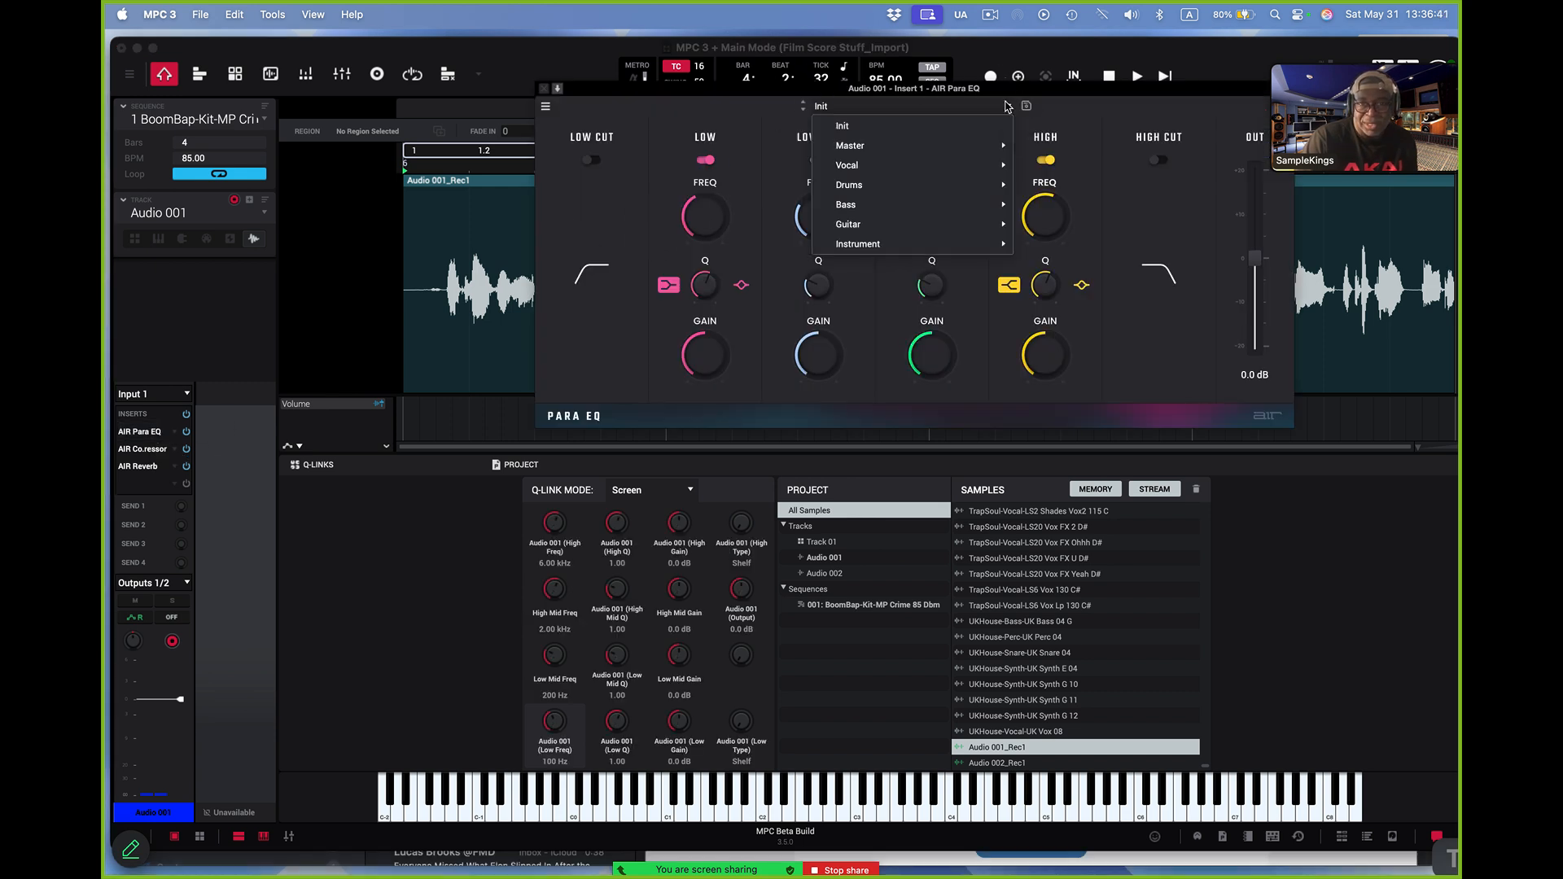
pyautogui.moveTo(983, 170)
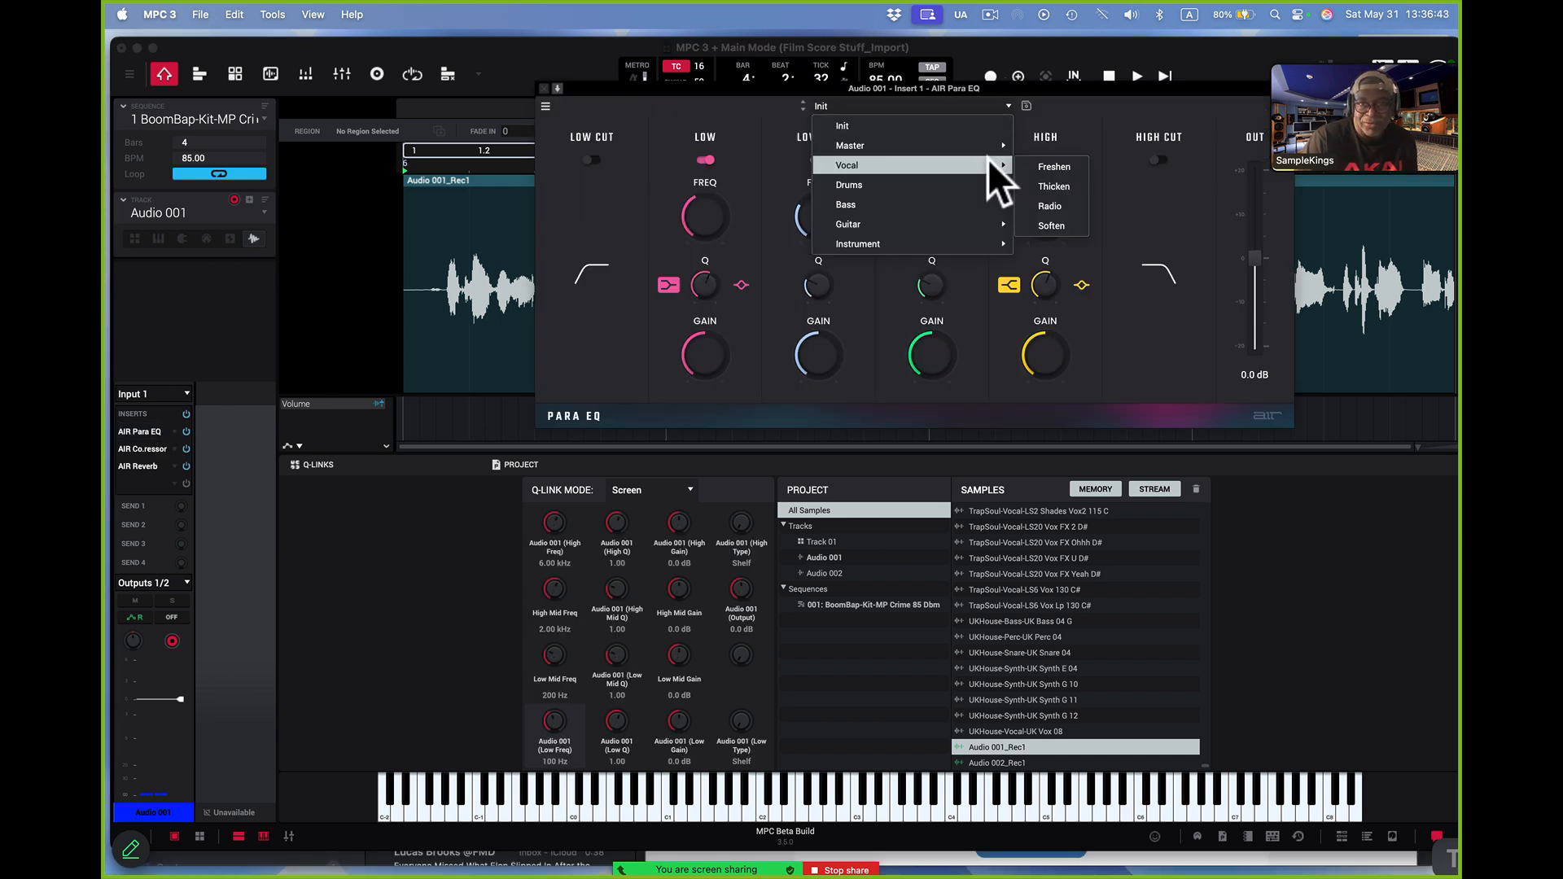
pyautogui.click(1049, 166)
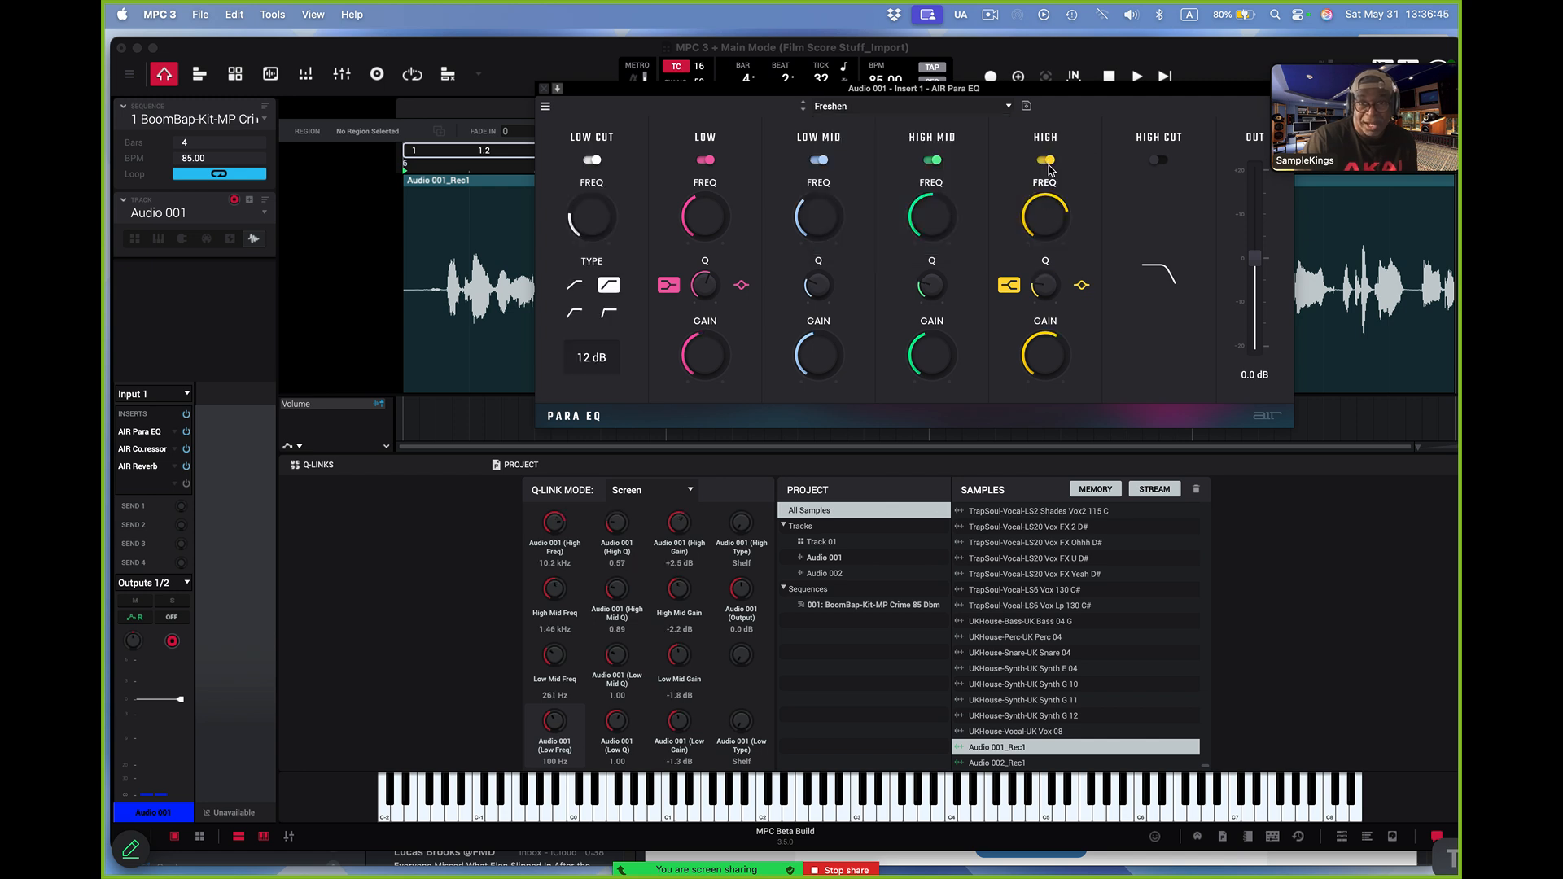
# Close the Para EQ window, then load the Classic Lead vocal preset in Audio 001's AIR Compressor
pyautogui.click(543, 88)
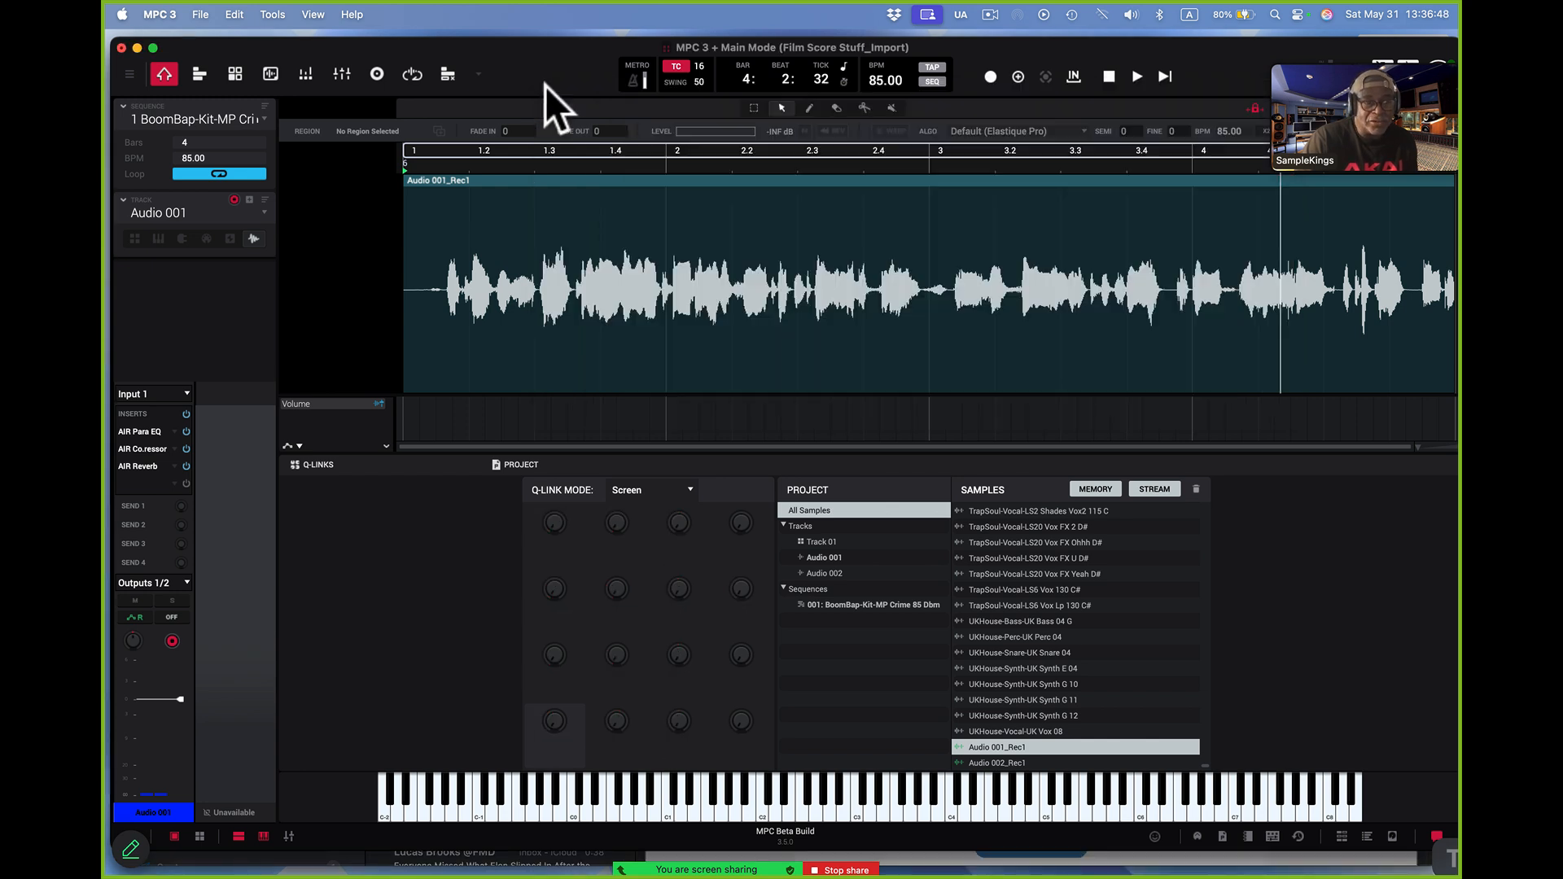
pyautogui.doubleClick(158, 450)
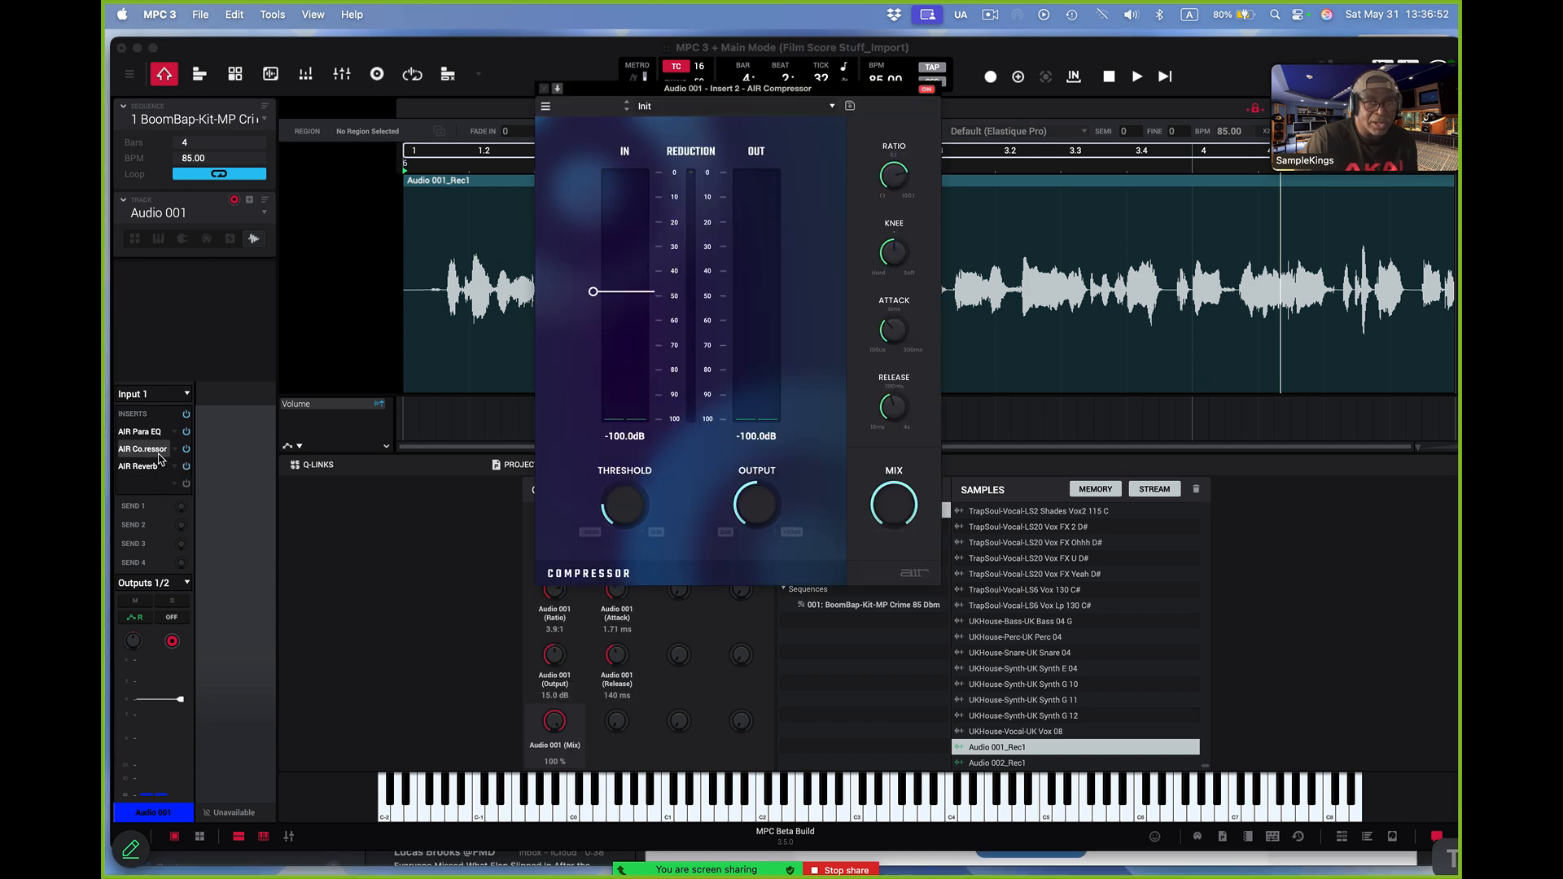
pyautogui.click(831, 106)
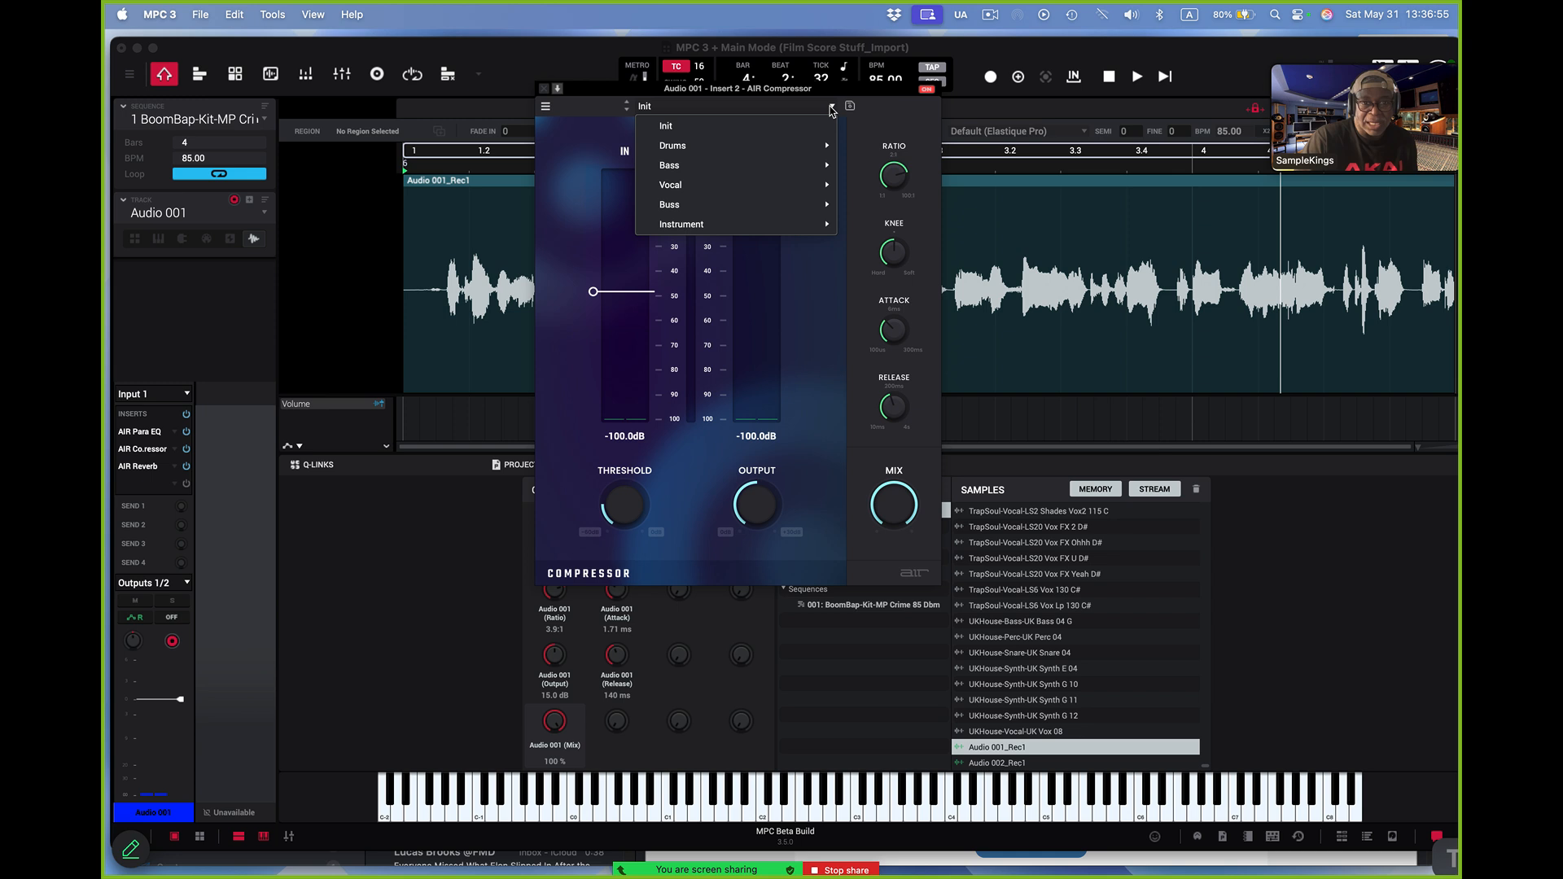
pyautogui.moveTo(816, 186)
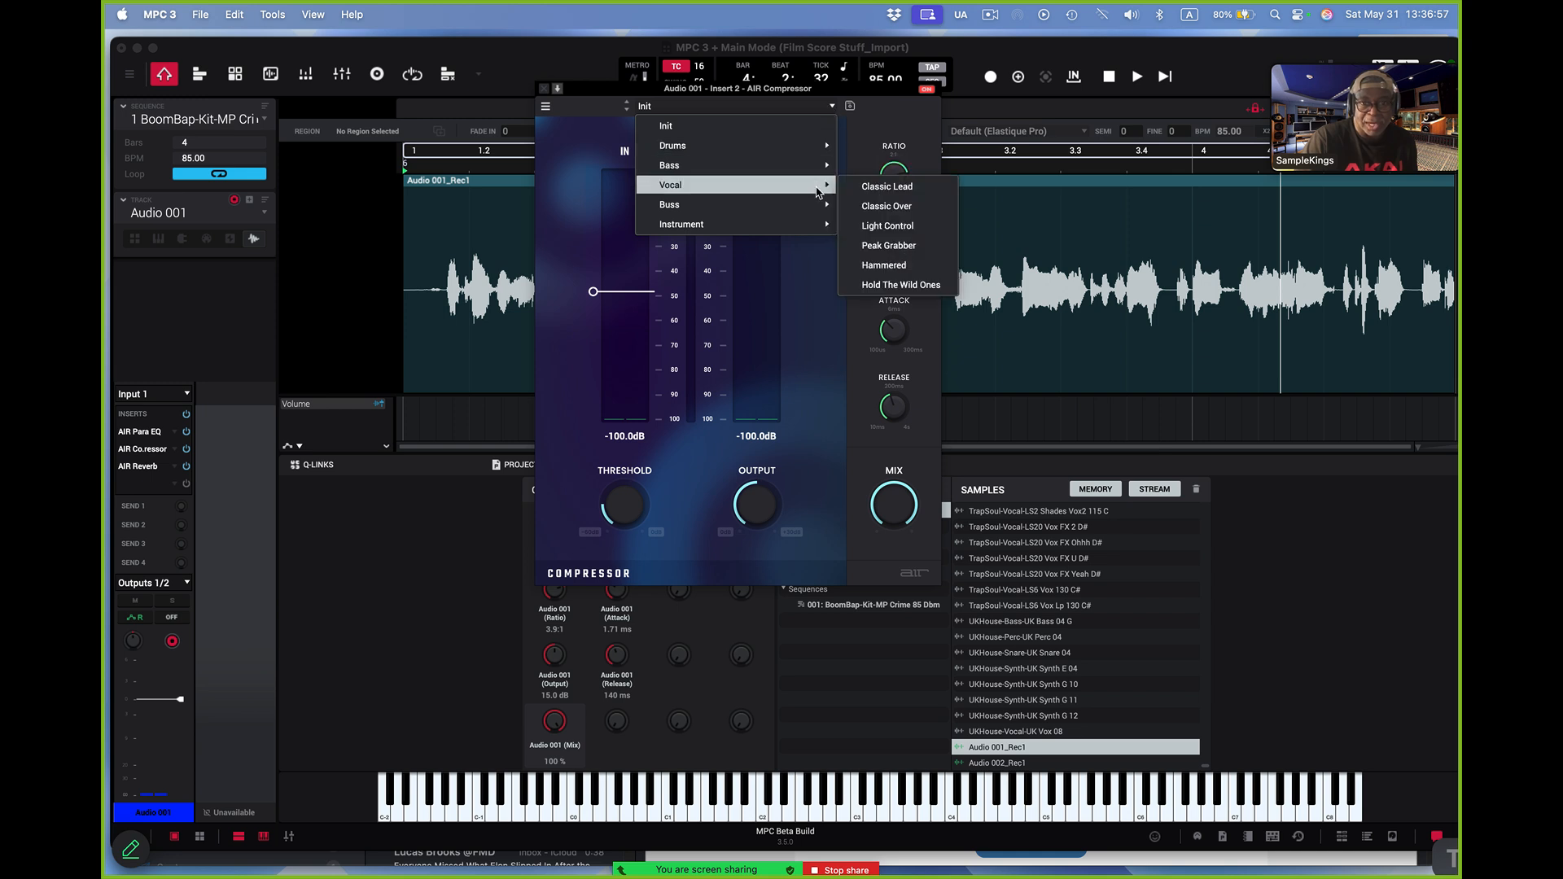
pyautogui.click(877, 188)
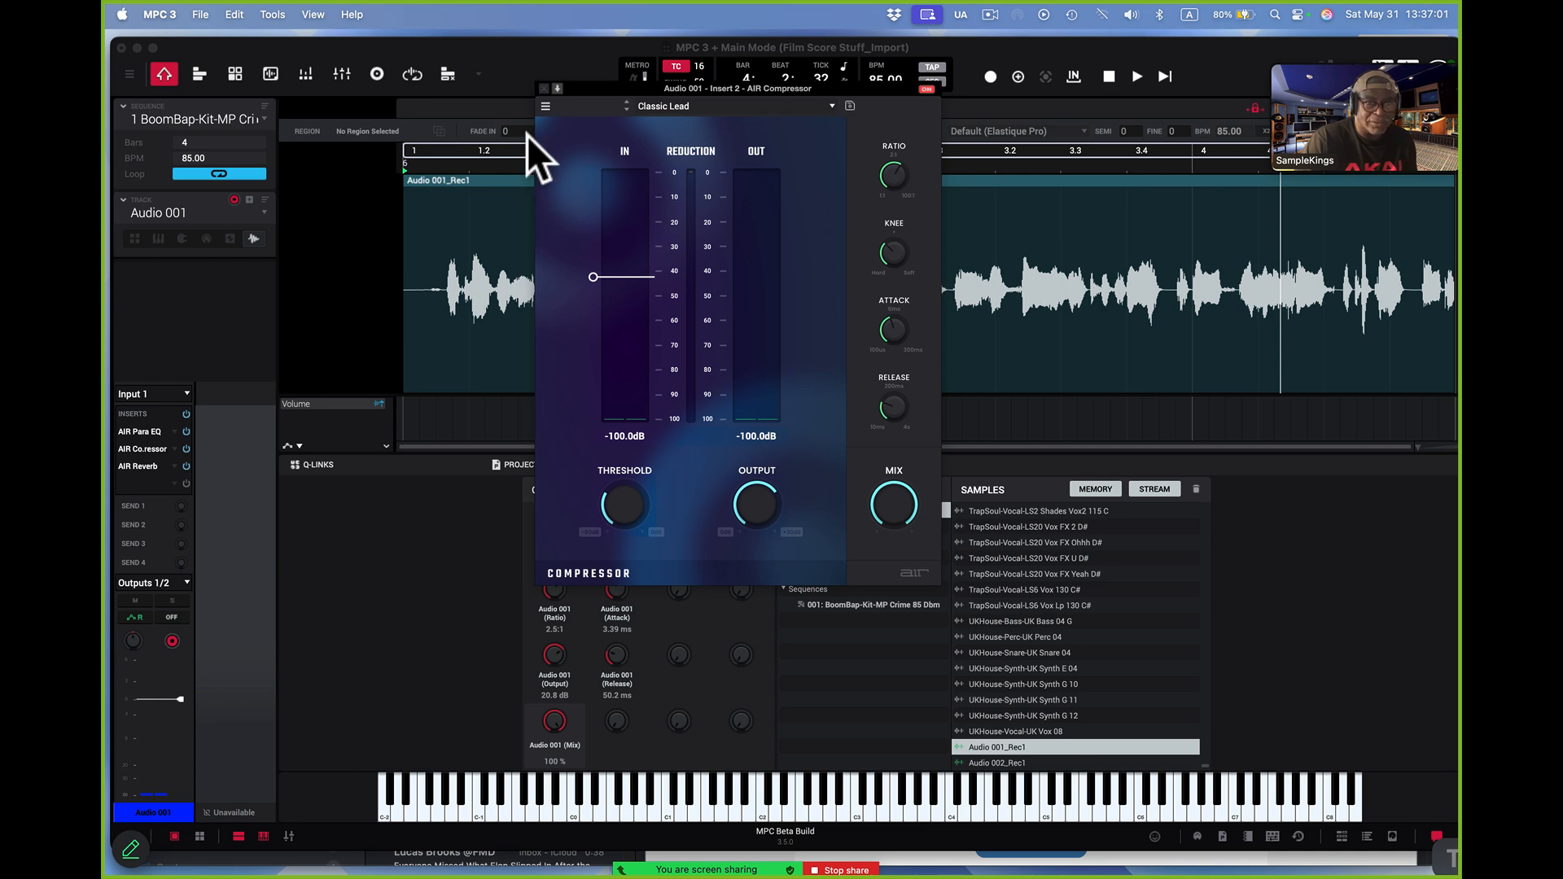
pyautogui.click(545, 89)
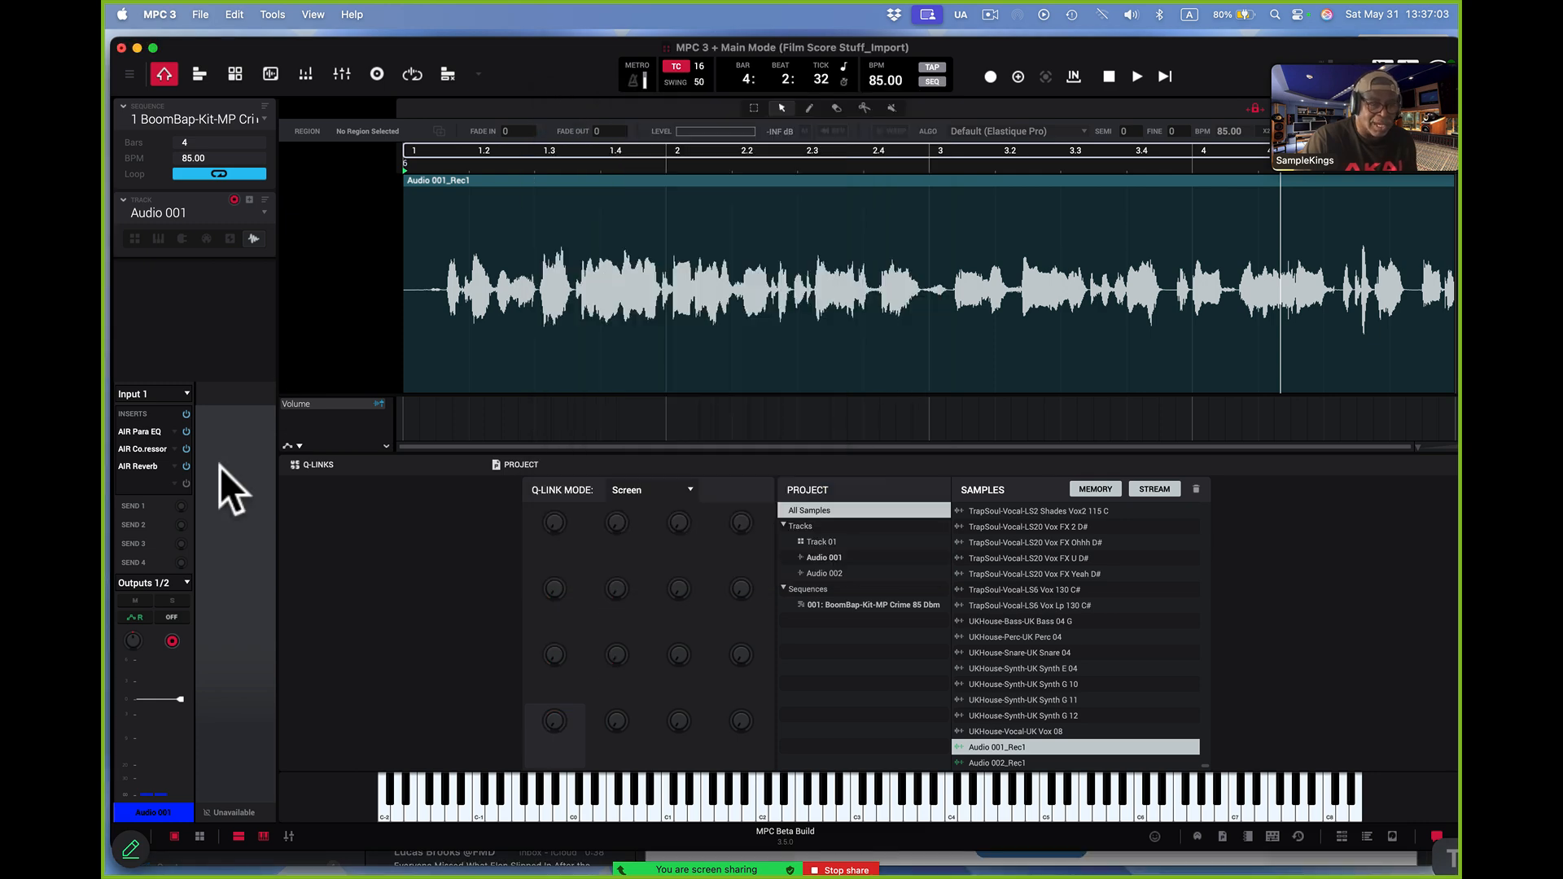
# Open Audio 001's AIR Reverb and load its Smooth Studio preset from the Studio category
pyautogui.click(176, 470)
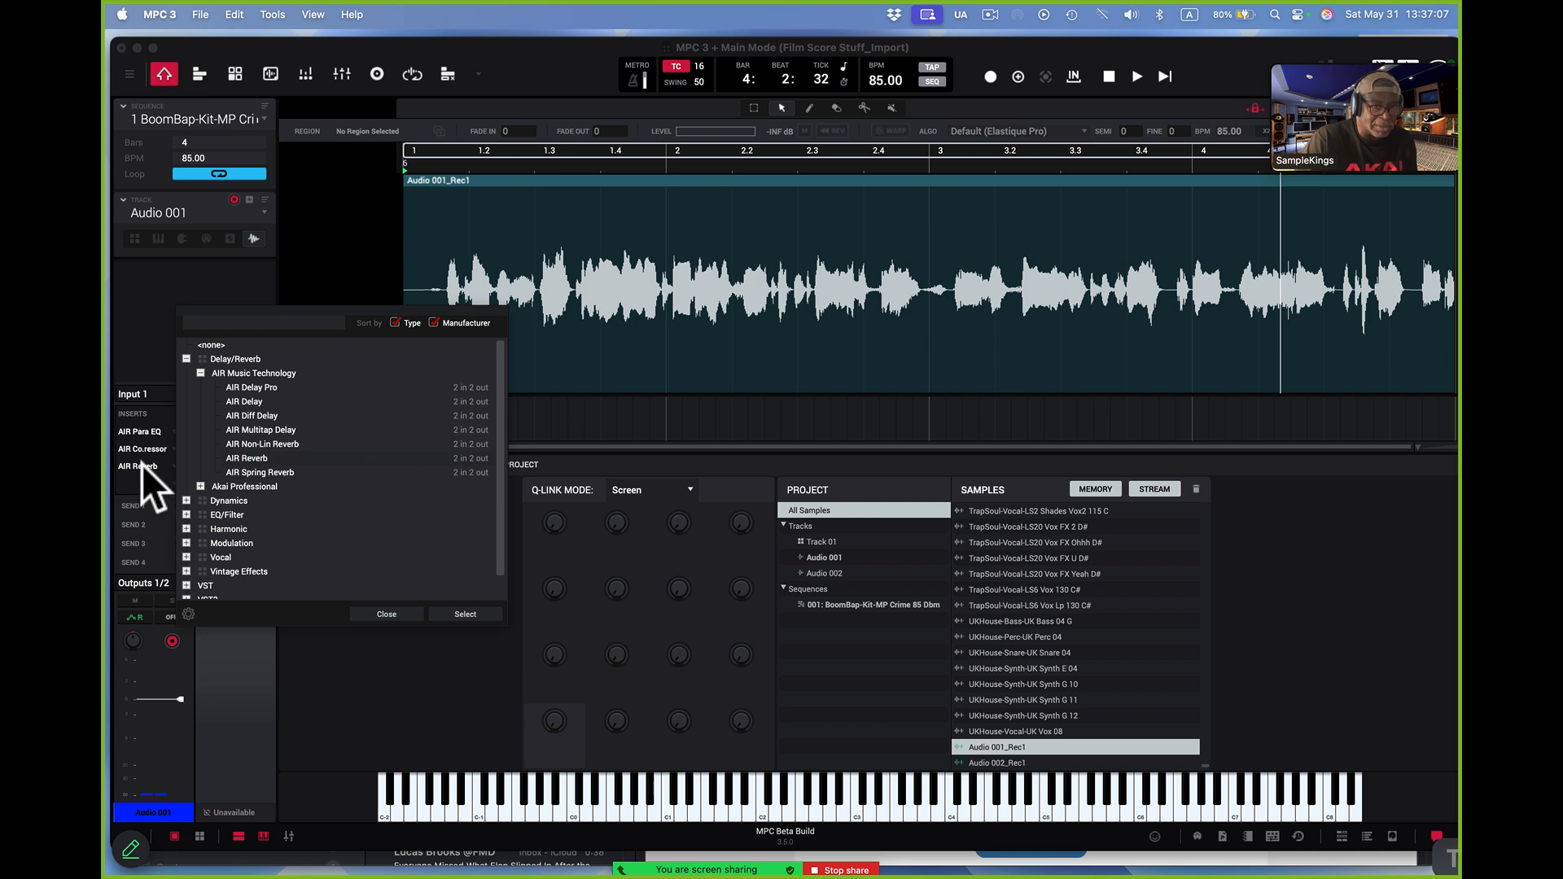
pyautogui.click(383, 614)
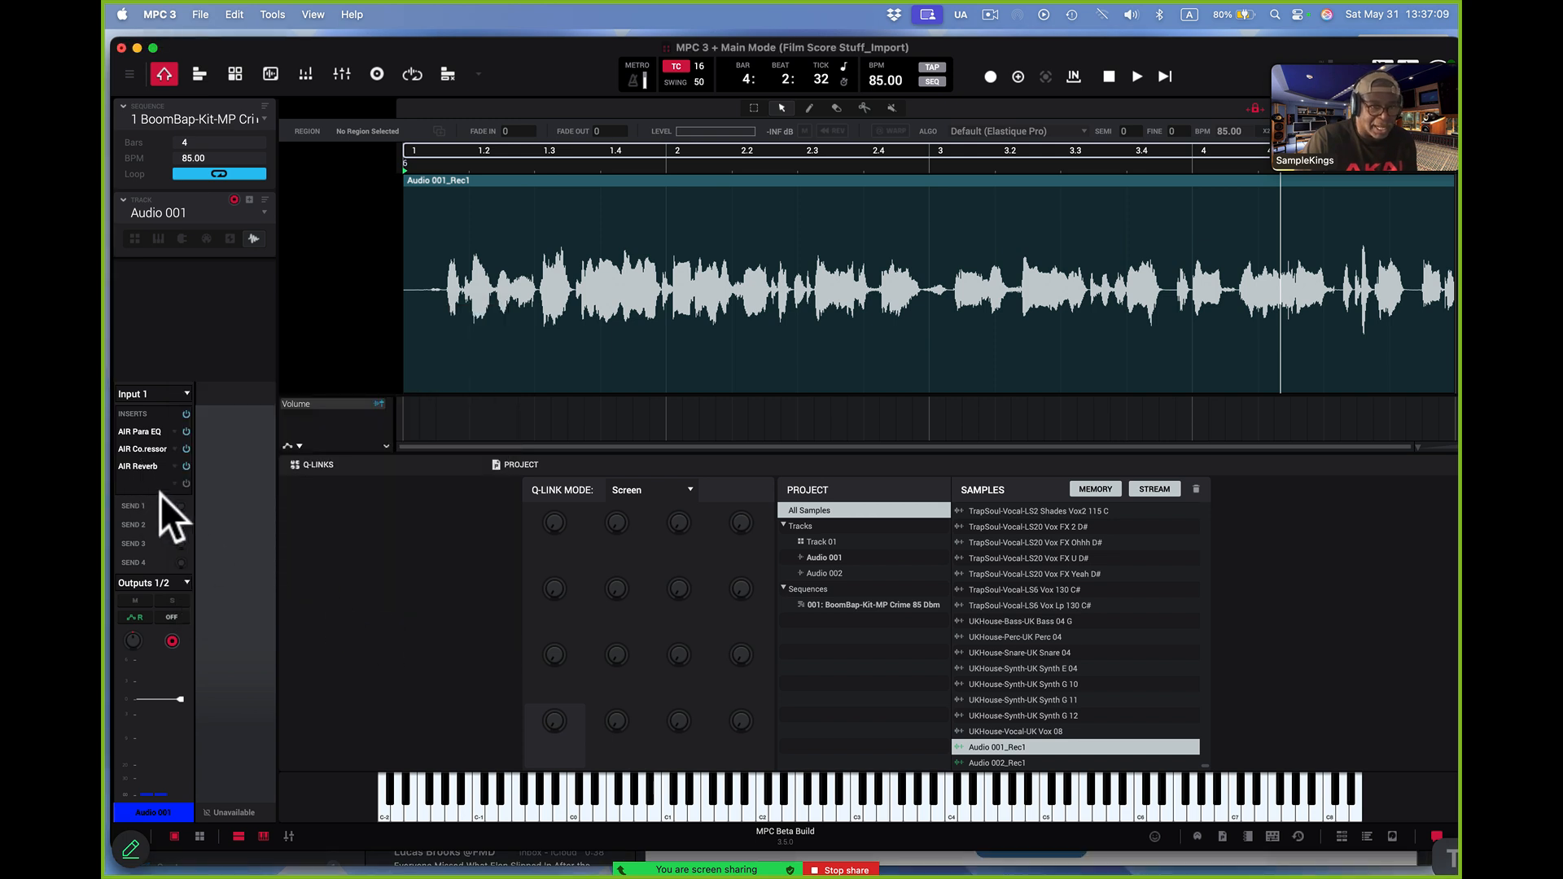
pyautogui.click(146, 466)
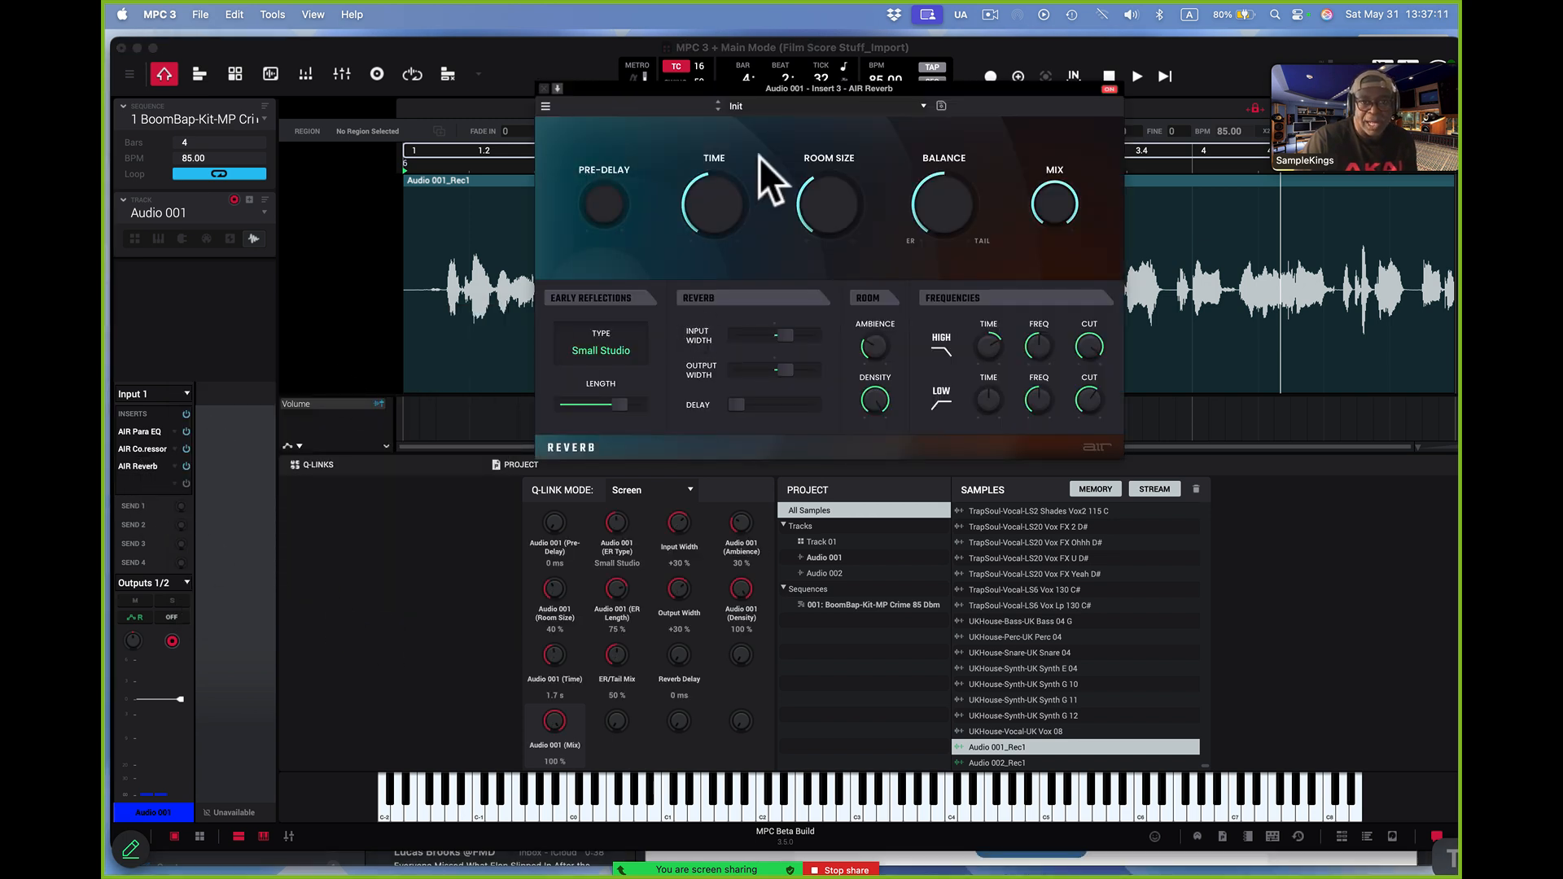
pyautogui.click(922, 104)
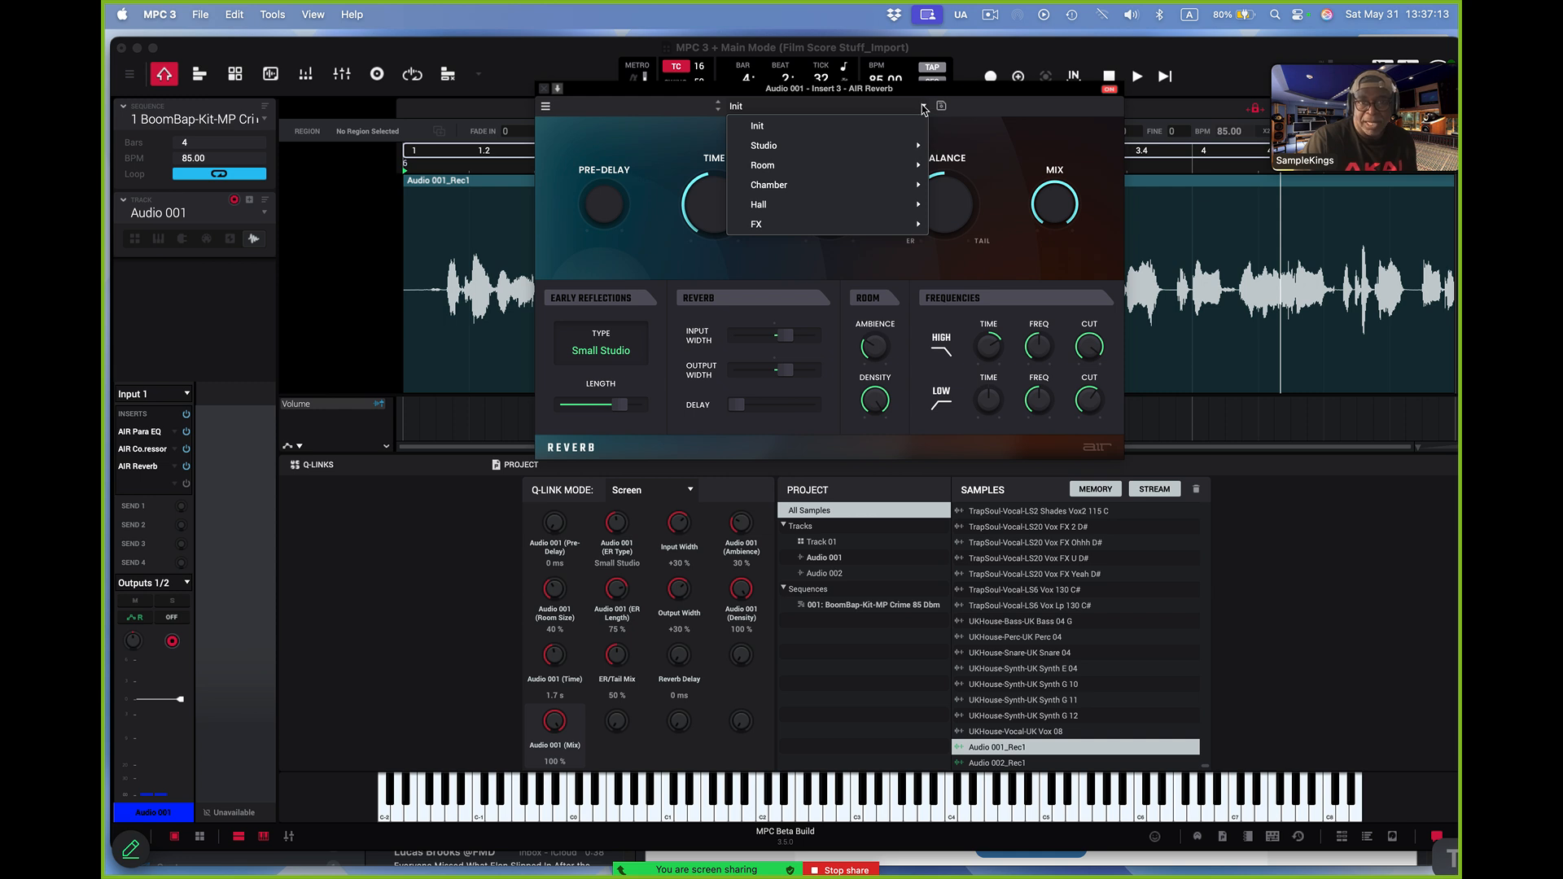
pyautogui.moveTo(910, 141)
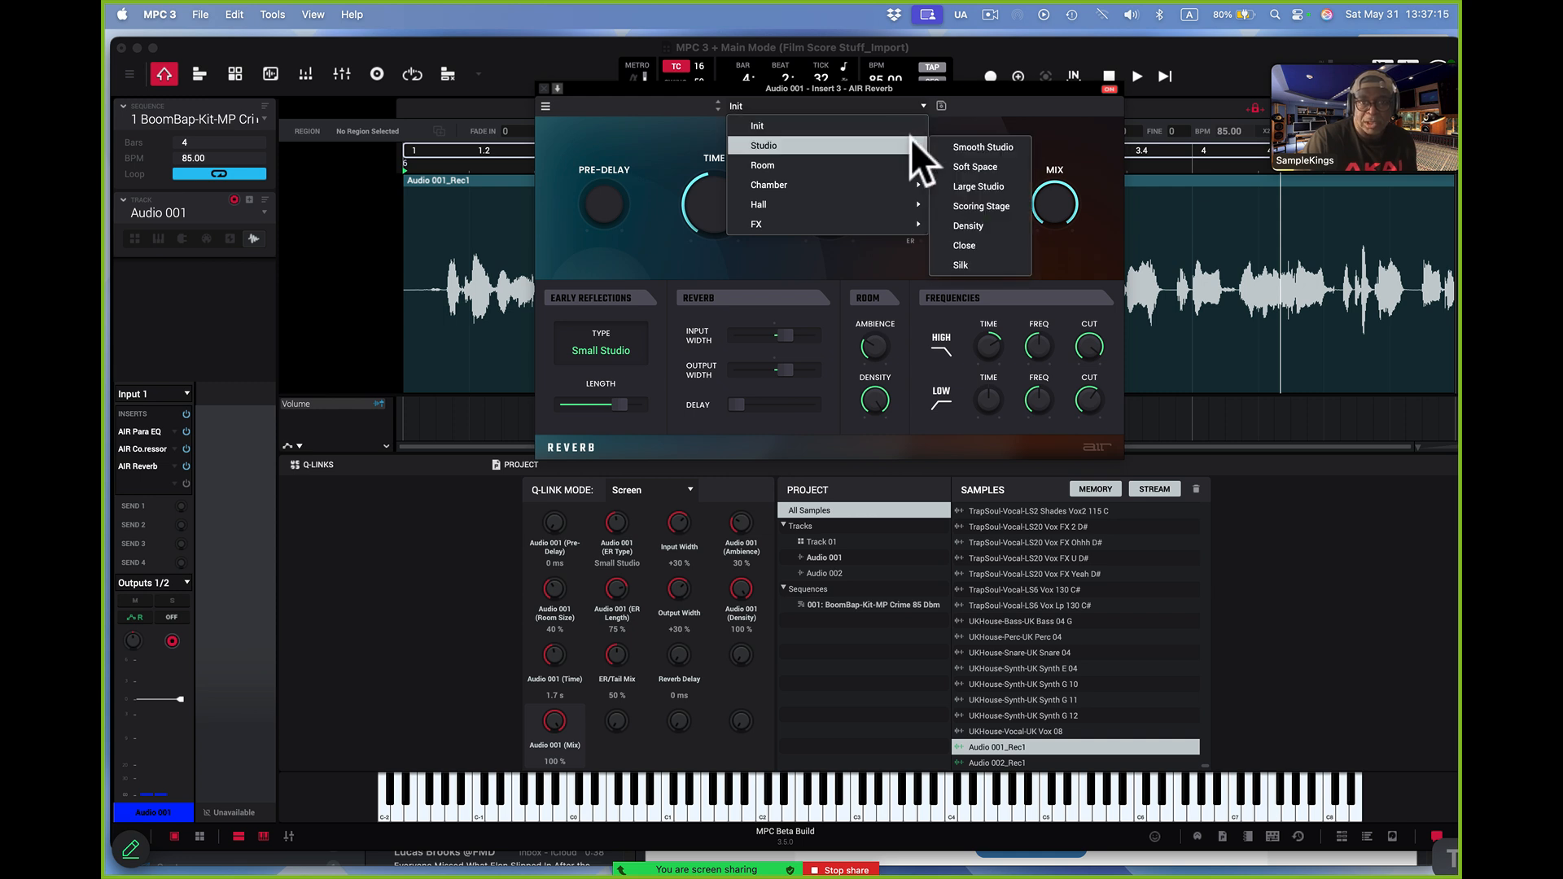
pyautogui.click(982, 147)
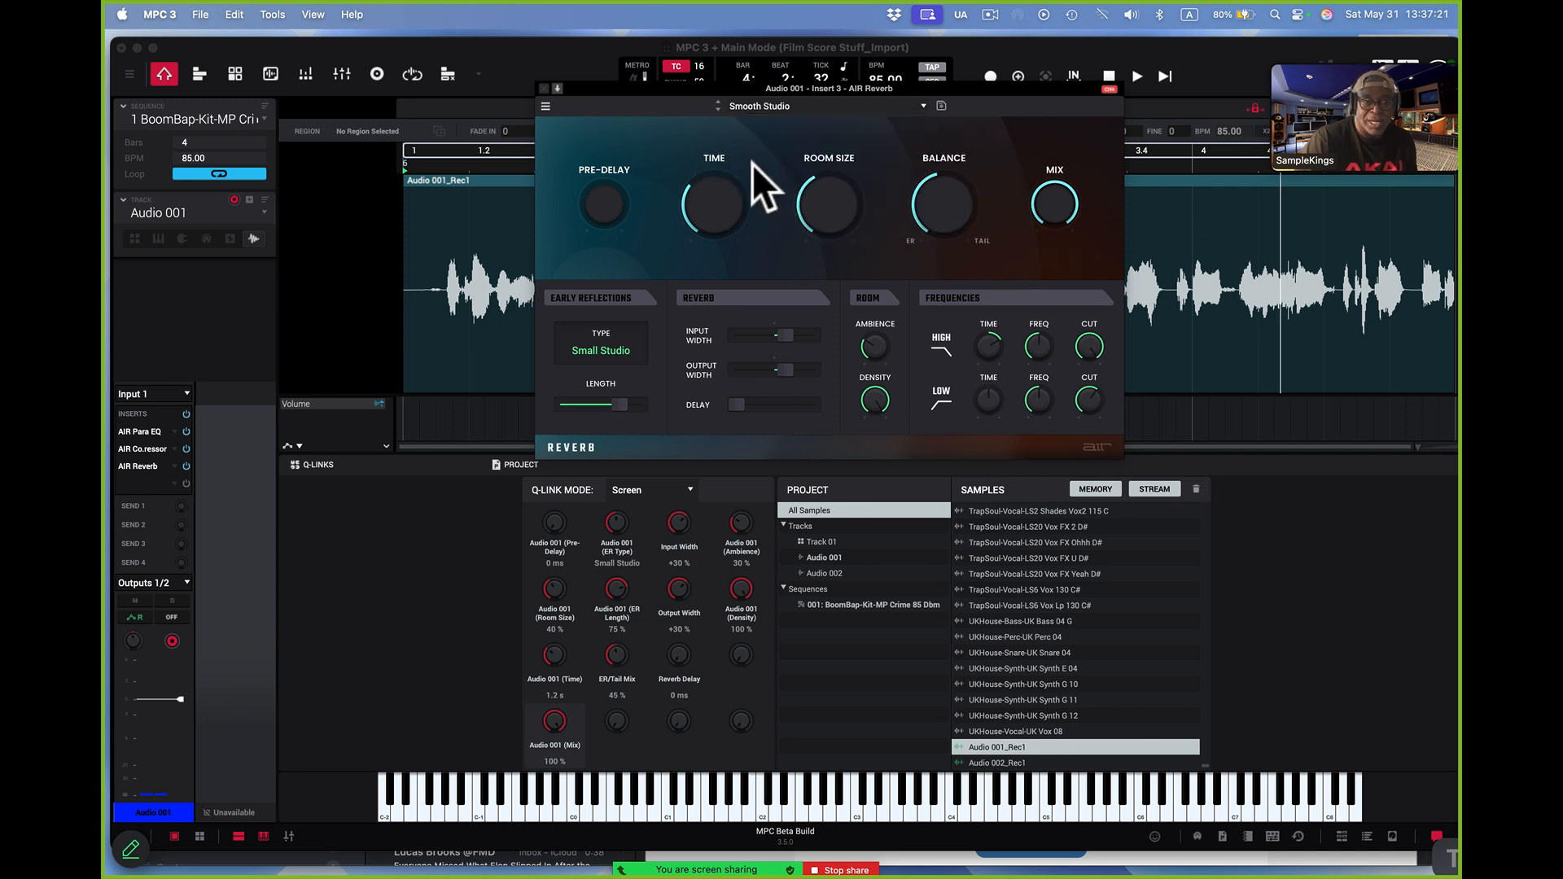
pyautogui.click(542, 88)
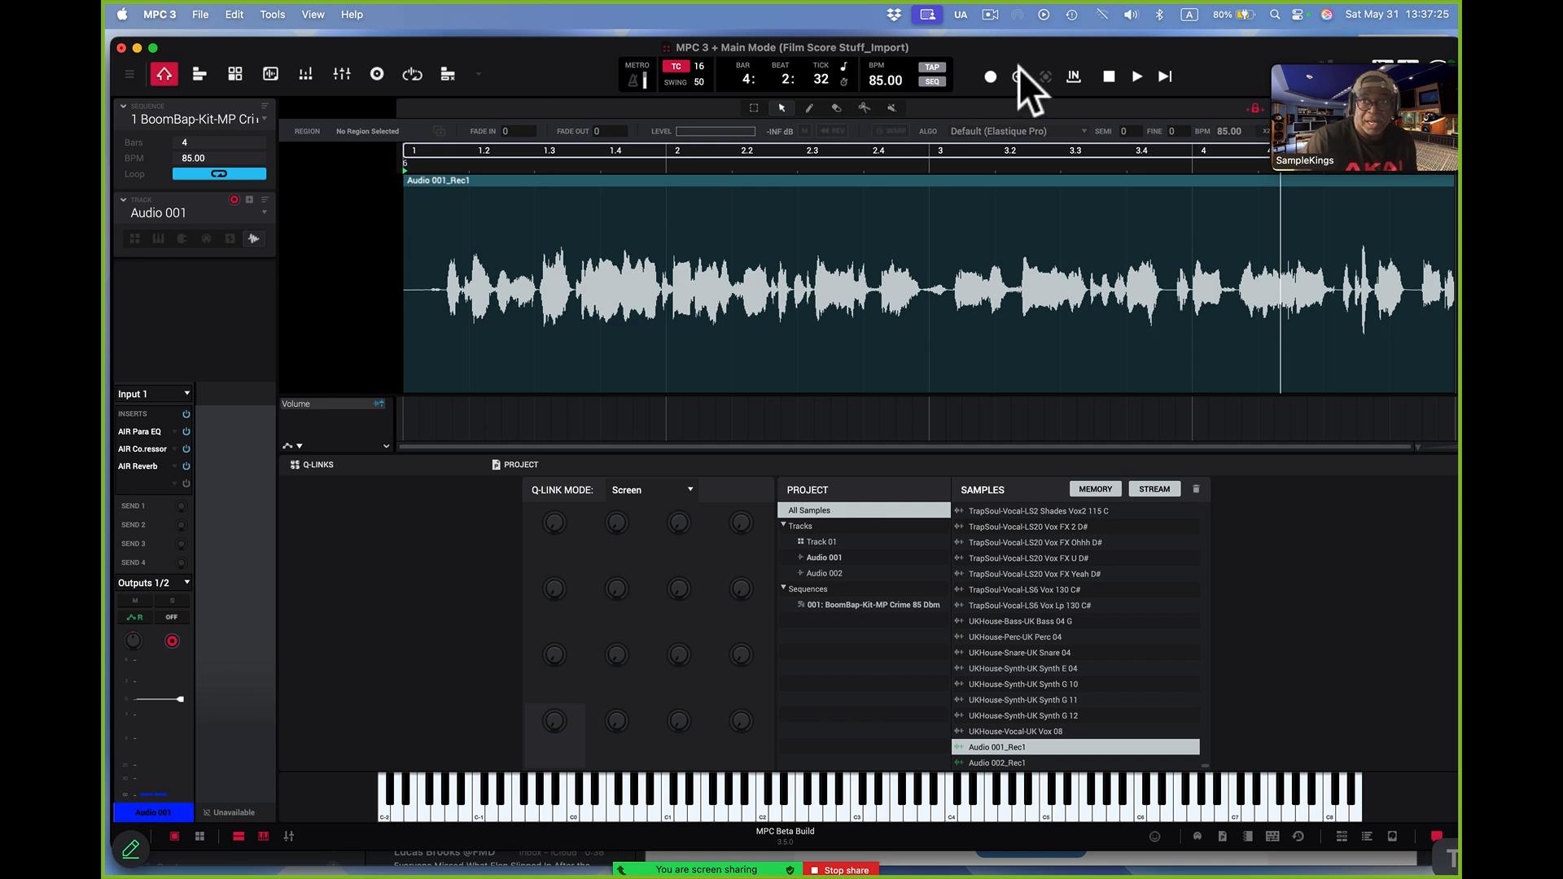
# Play back the sequence to audition the vocal and reduce the AIR Reverb mix on Audio 001 to 5%
pyautogui.click(1164, 75)
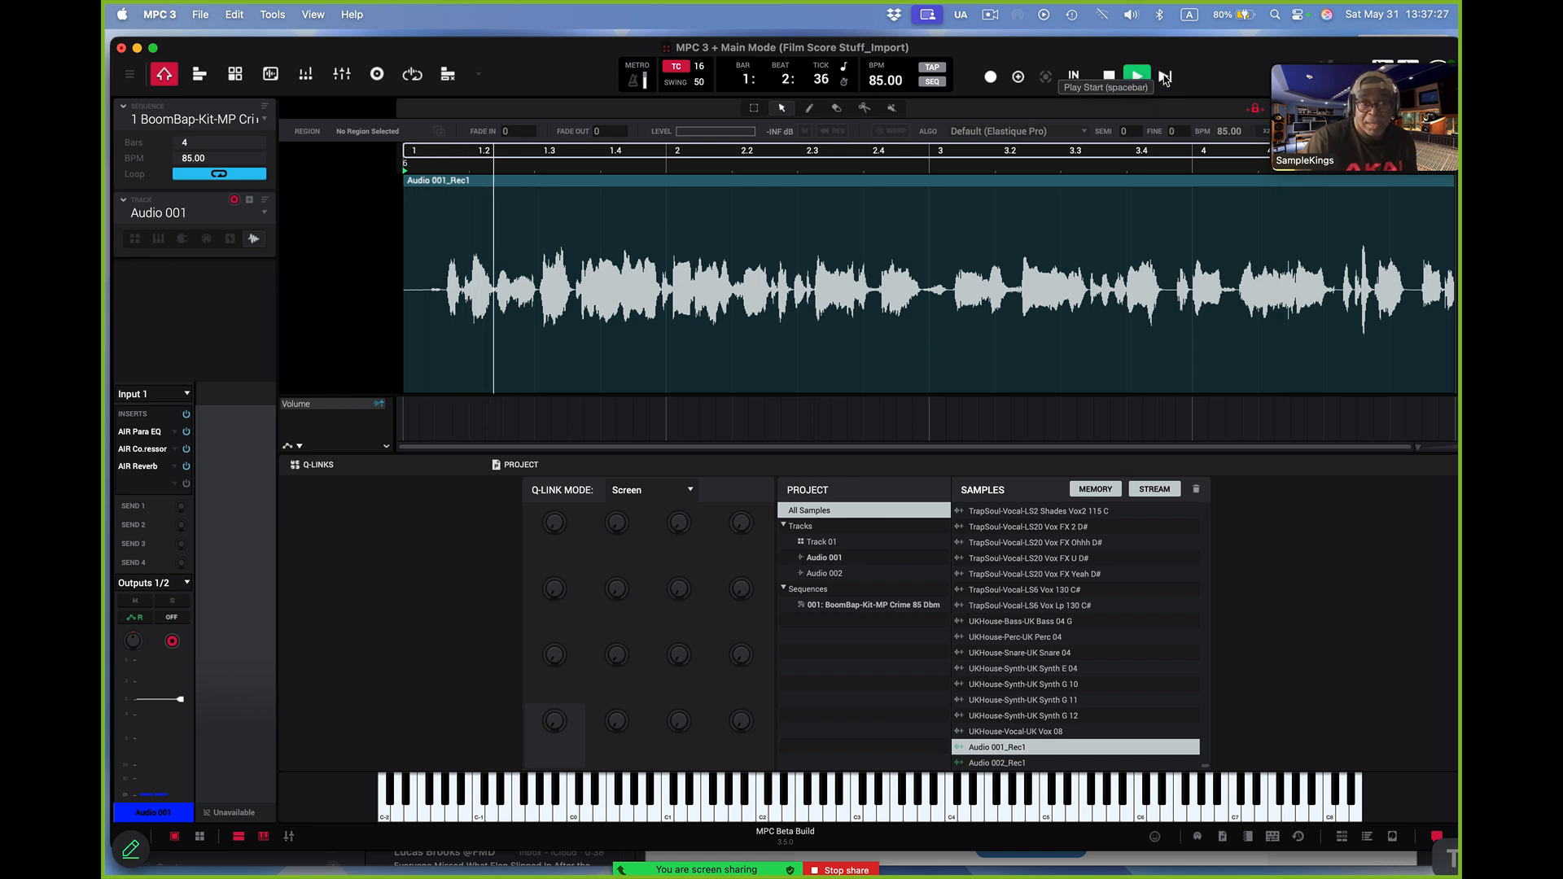
pyautogui.click(1109, 76)
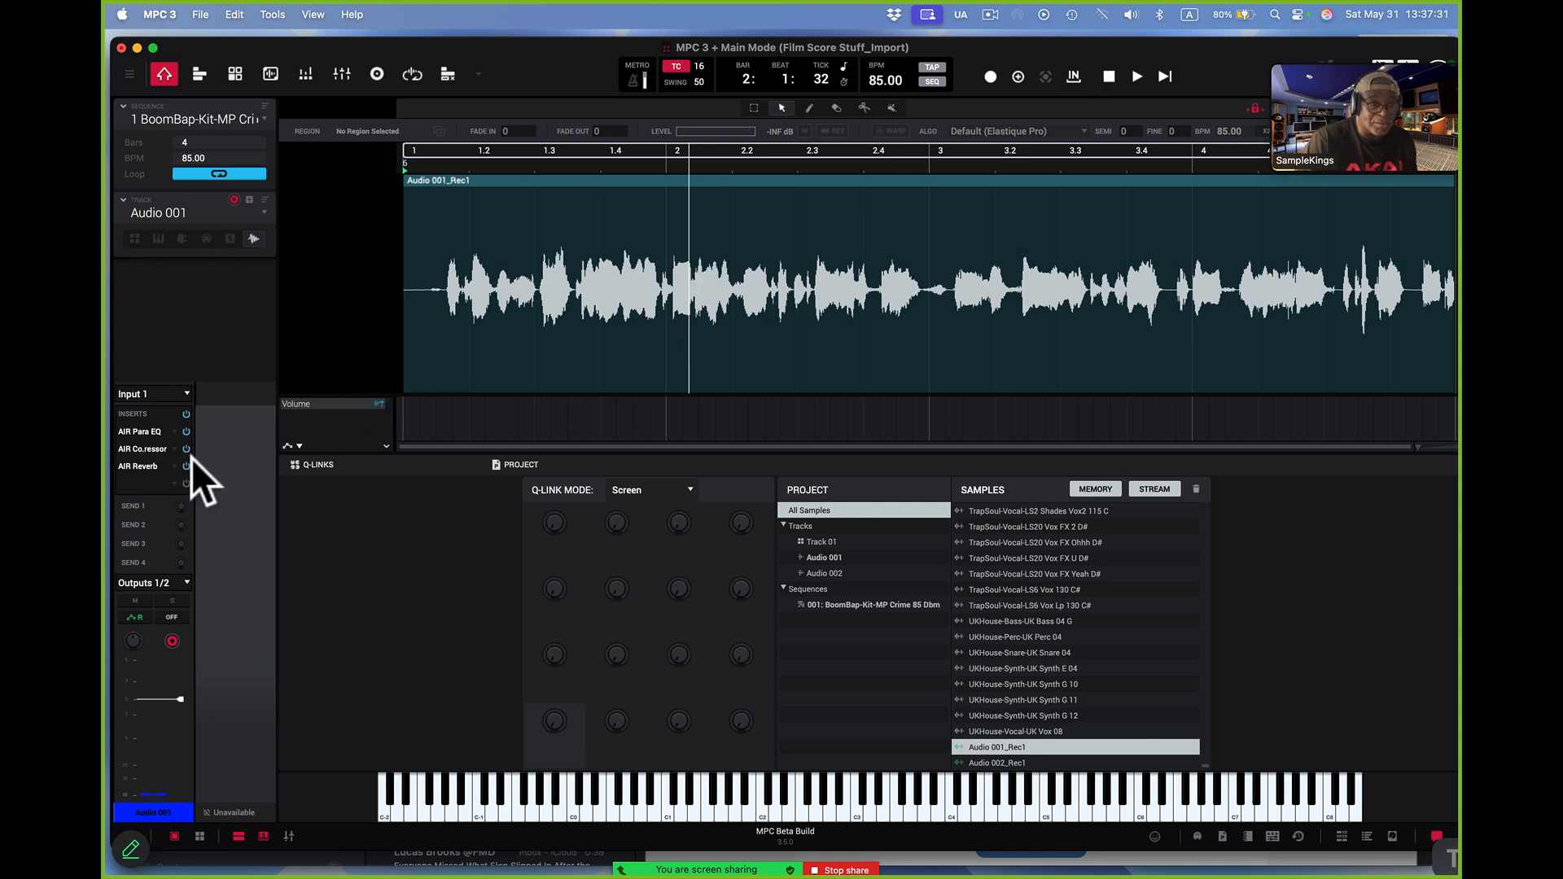
pyautogui.click(155, 468)
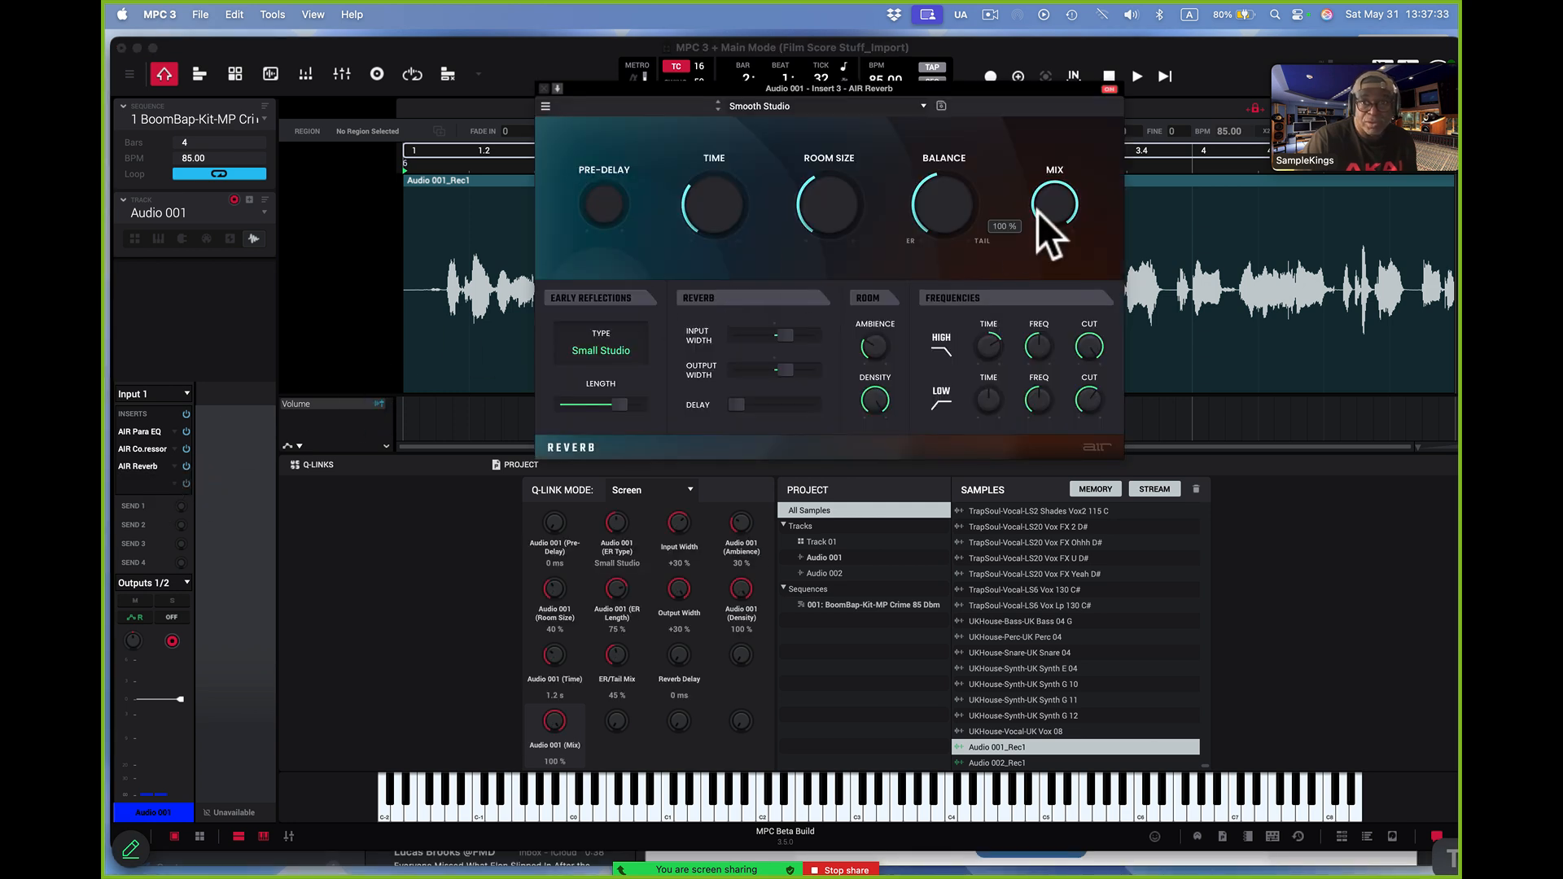
pyautogui.moveTo(1055, 189); pyautogui.dragTo(1055, 260)
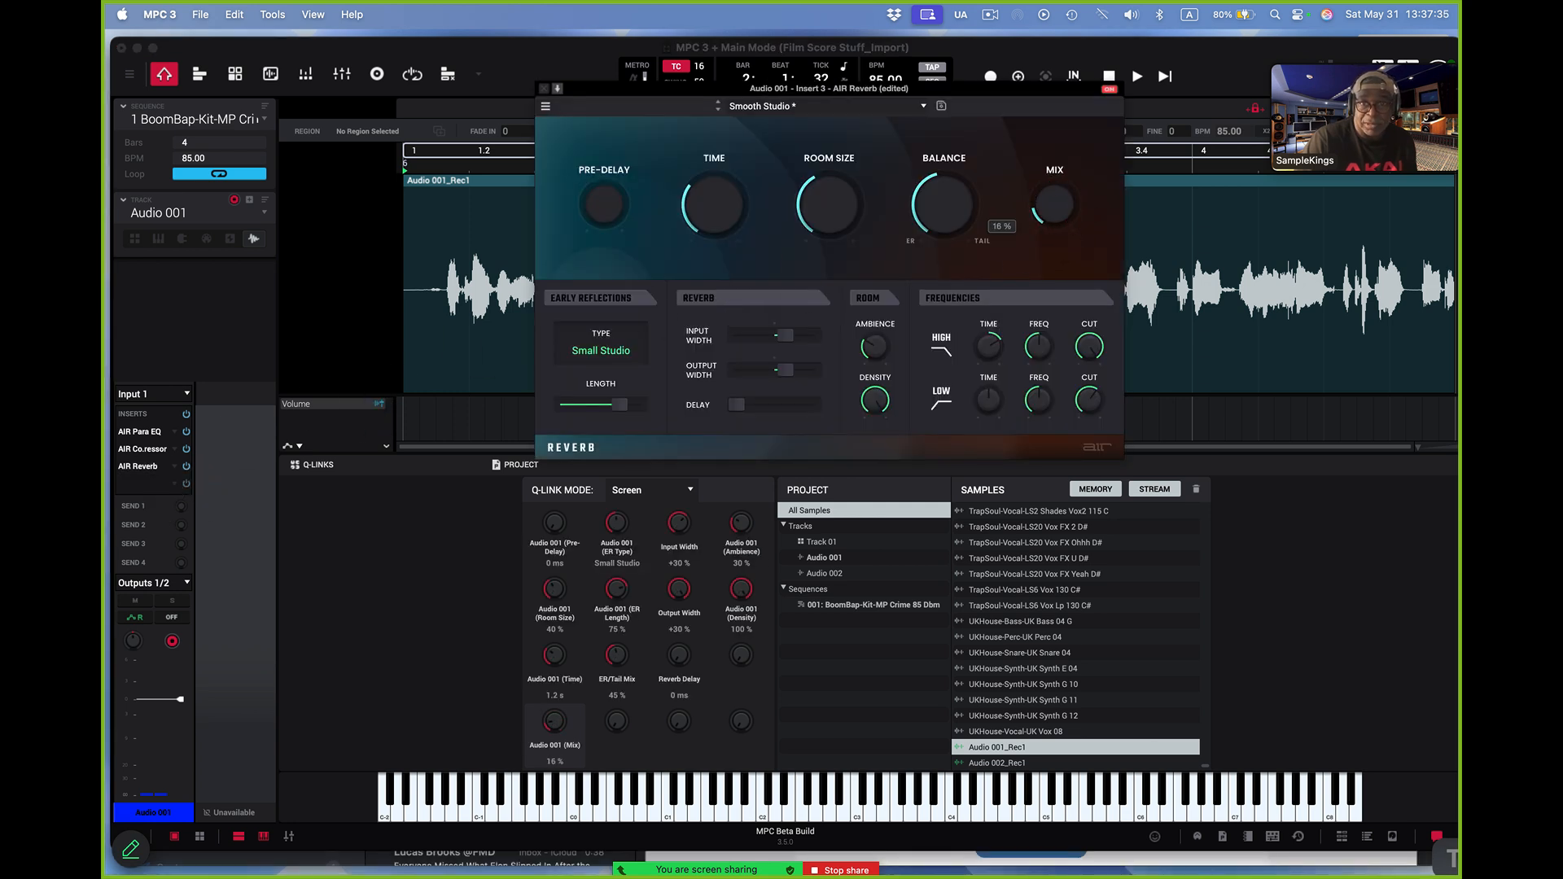
pyautogui.click(1166, 74)
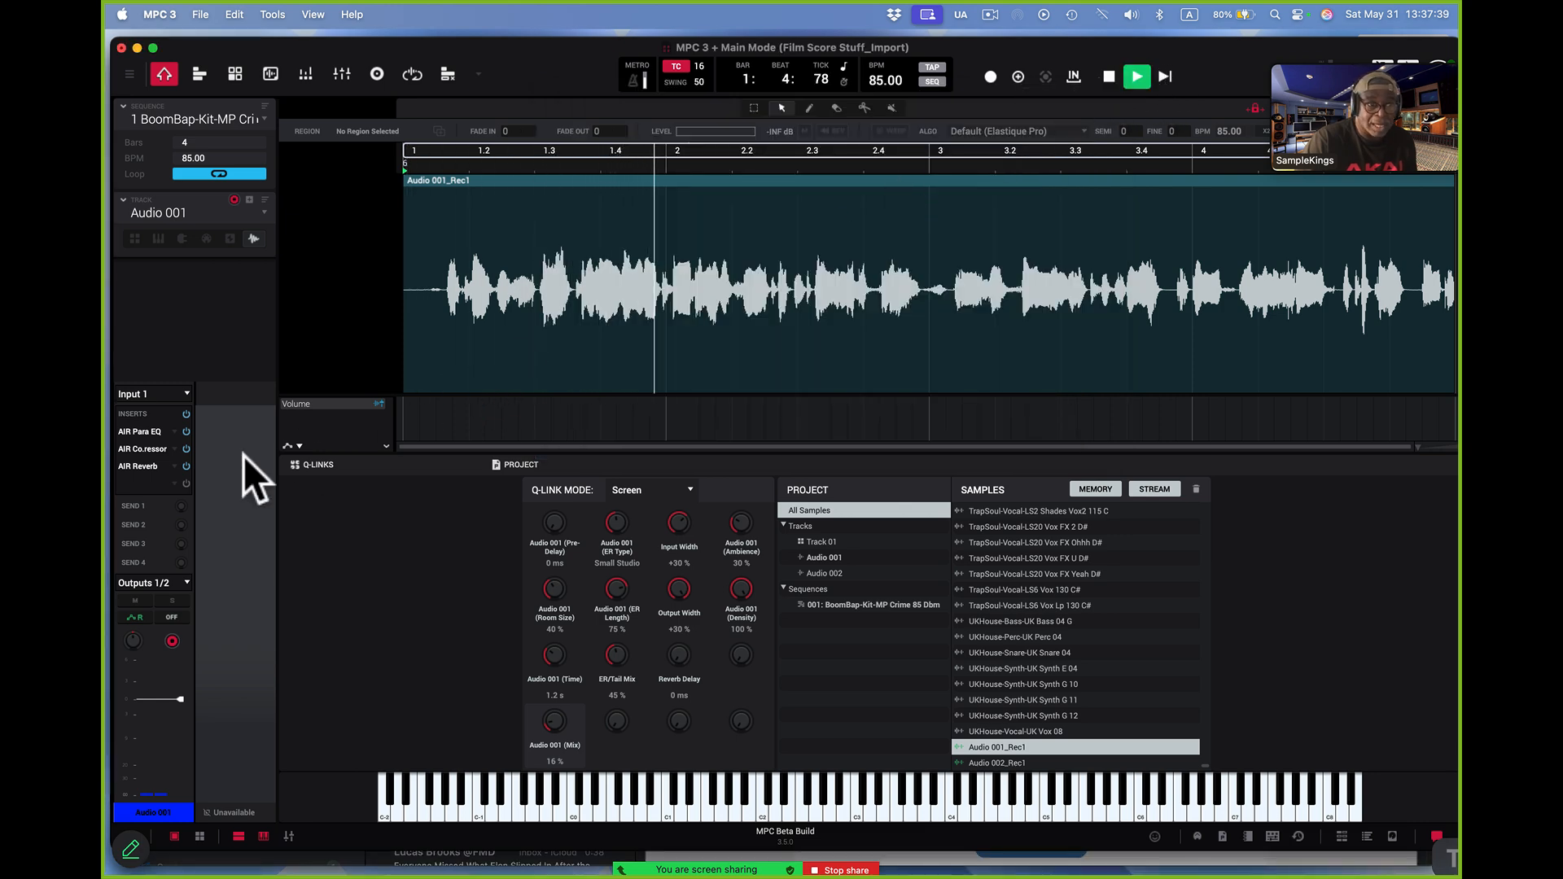
pyautogui.click(153, 466)
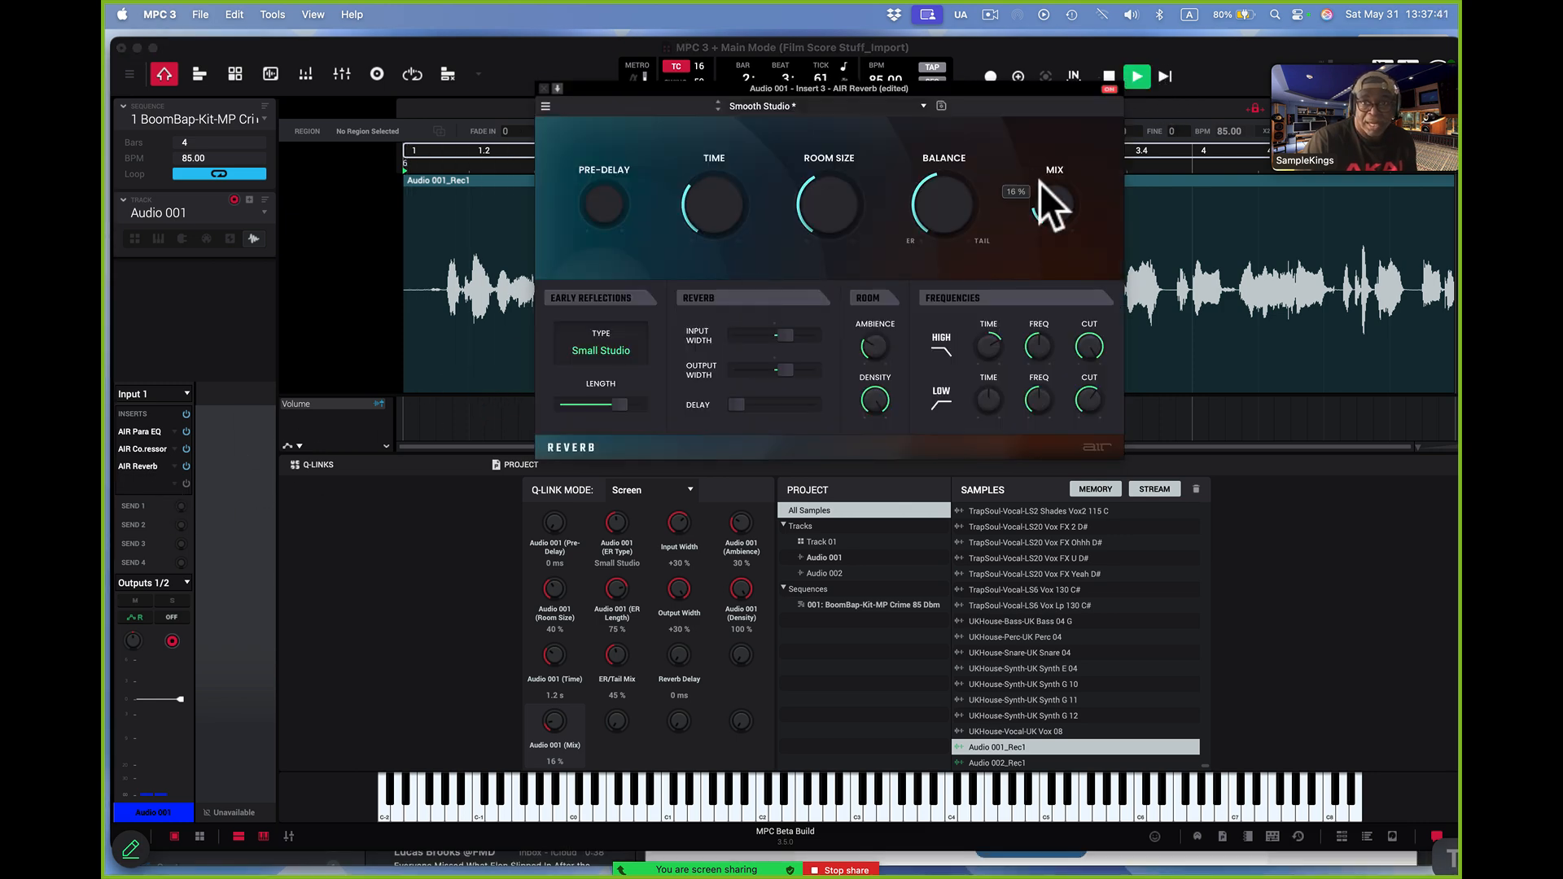
pyautogui.moveTo(1039, 183); pyautogui.dragTo(1039, 213)
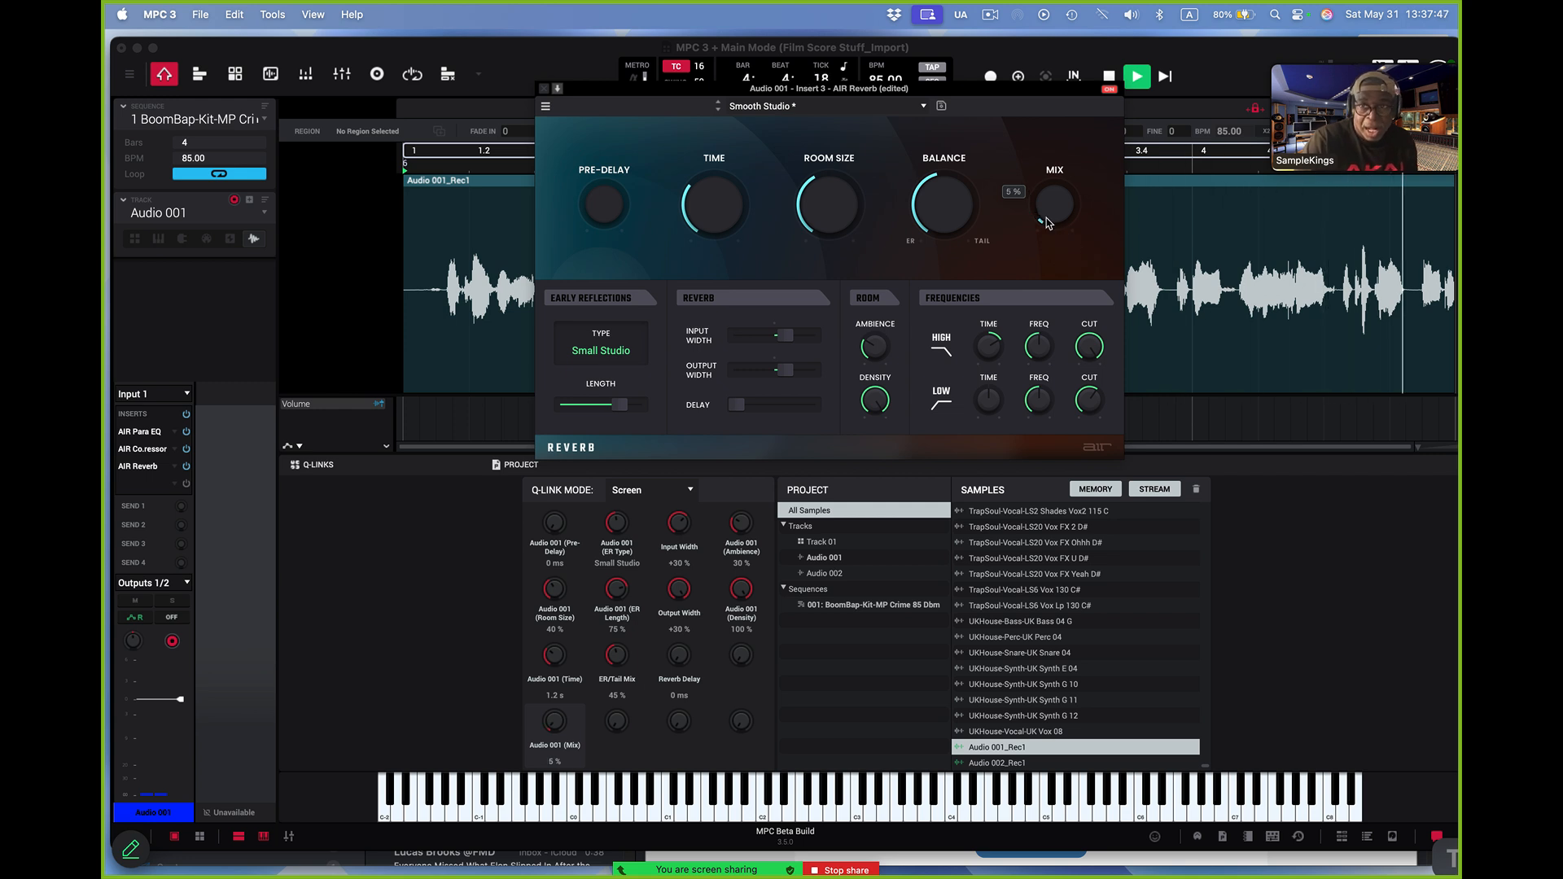
pyautogui.press('space')
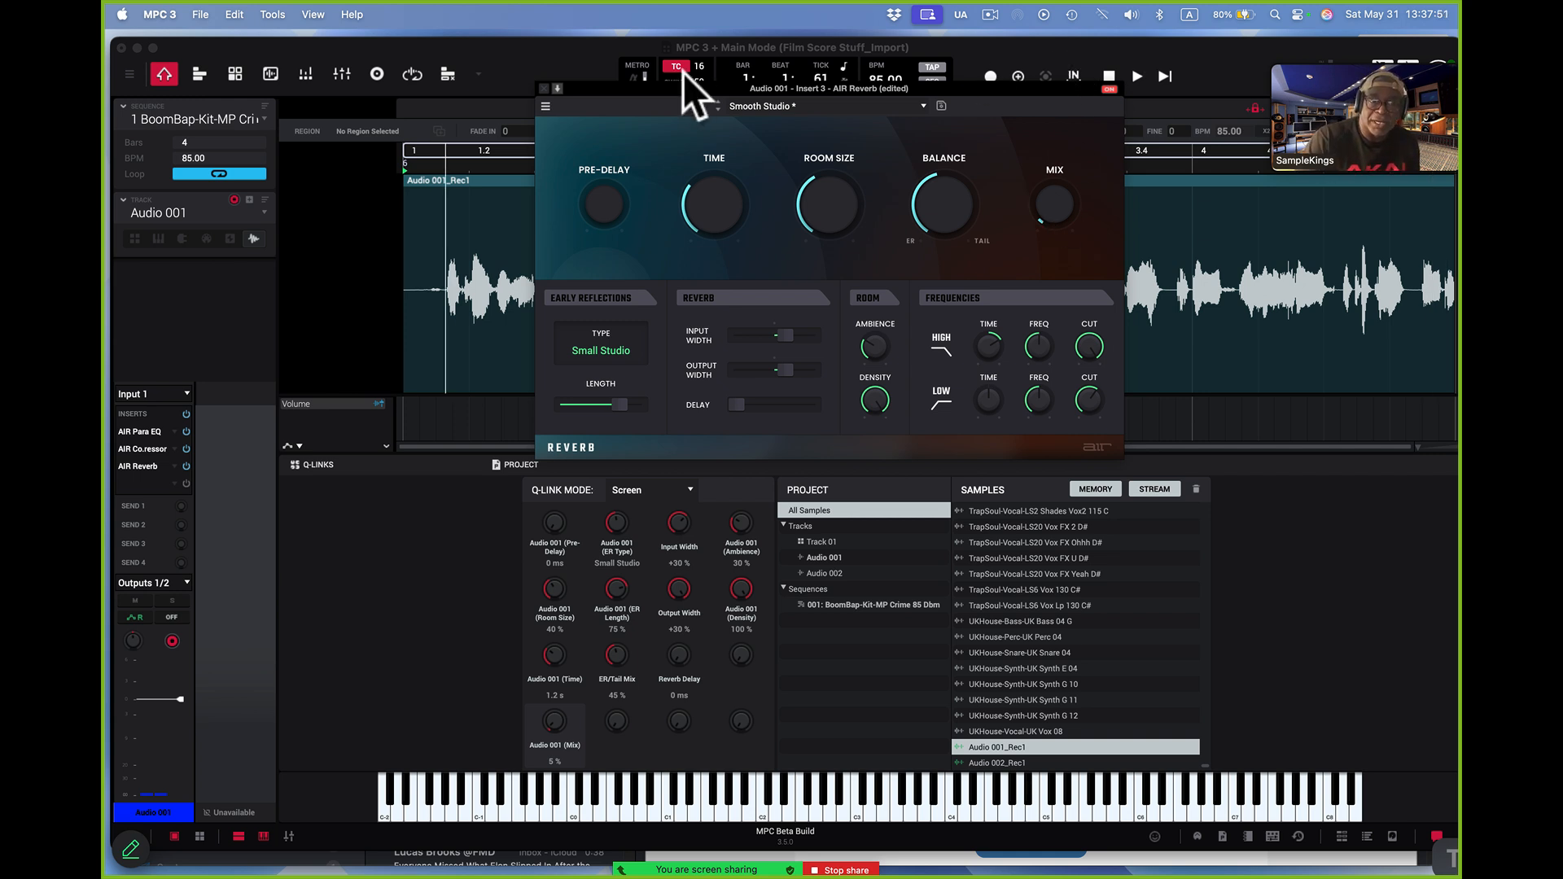
pyautogui.click(542, 88)
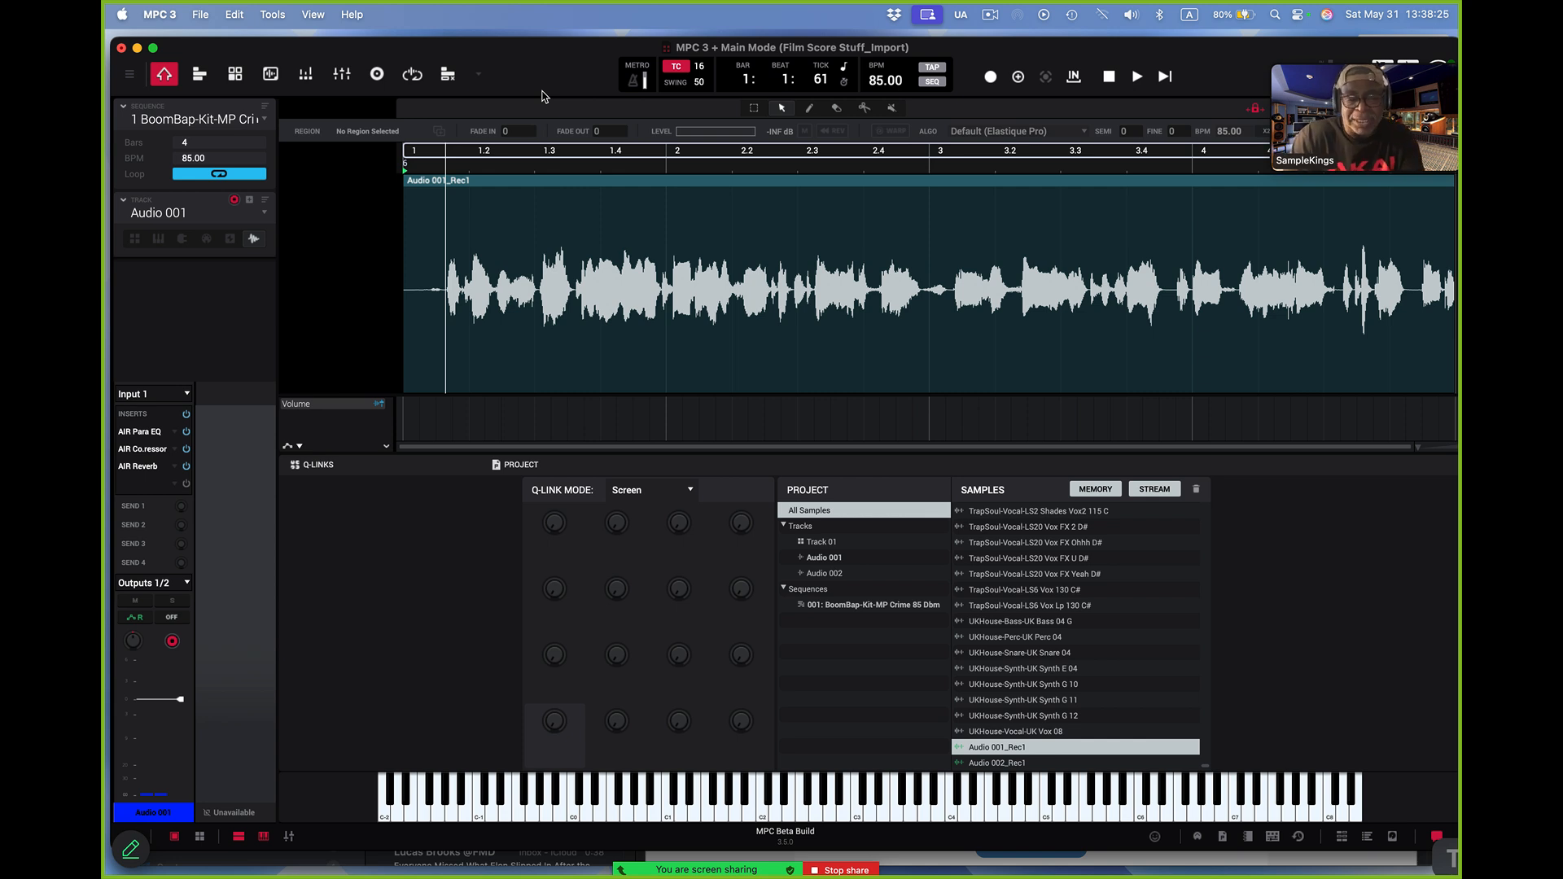
# Switch to Chrome and bring up the MPC 3.5 Desktop Beta Release Notes window
pyautogui.press('super+Tab')
pyautogui.press('super+Tab')
pyautogui.press('super+Tab')
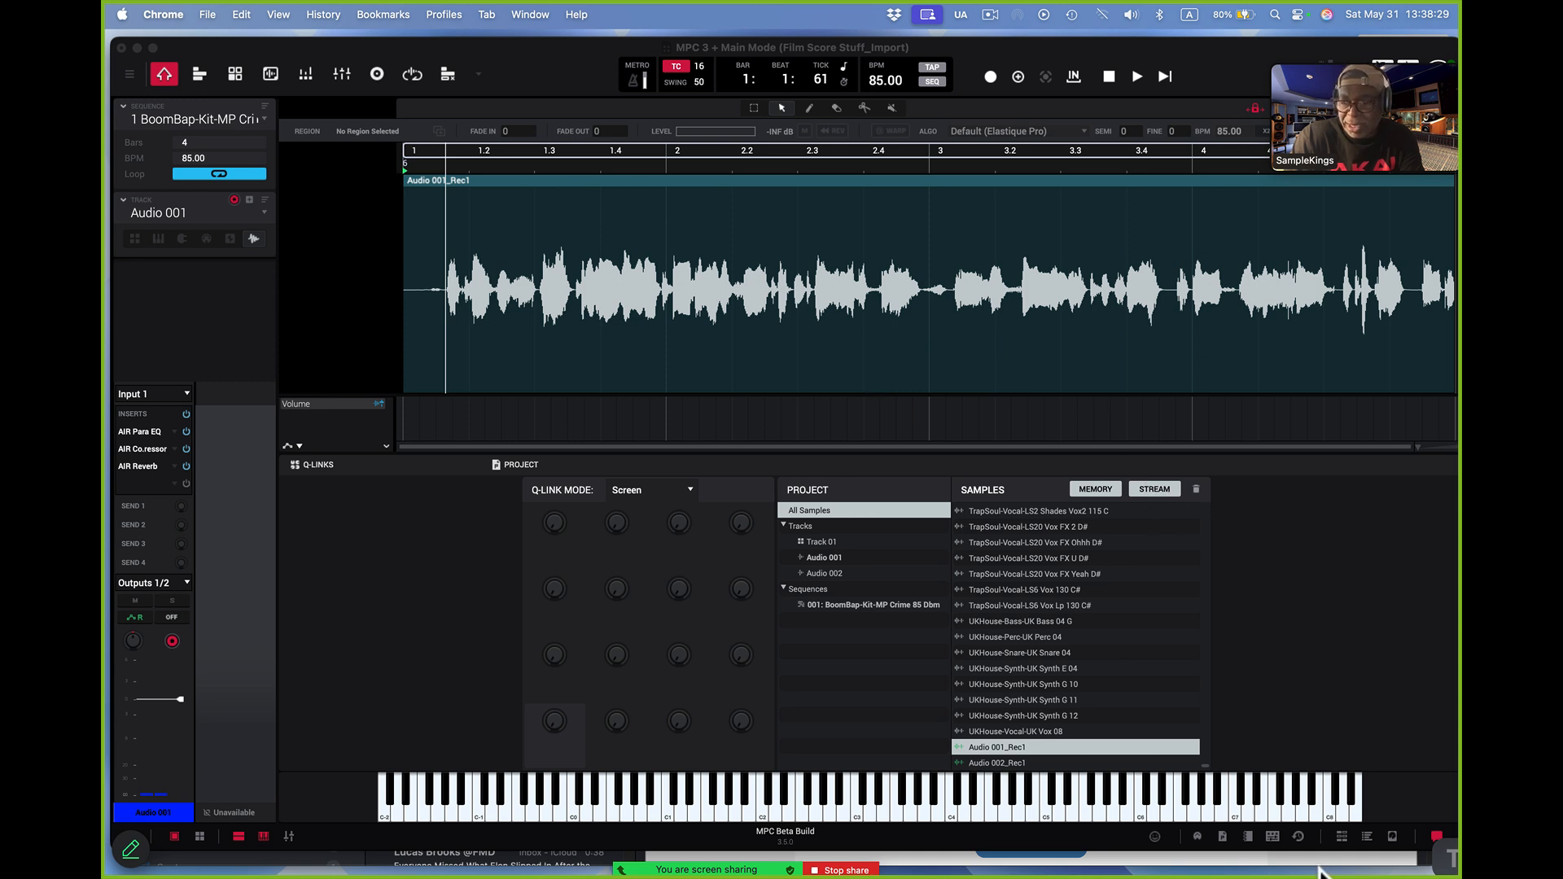
pyautogui.moveTo(1367, 876)
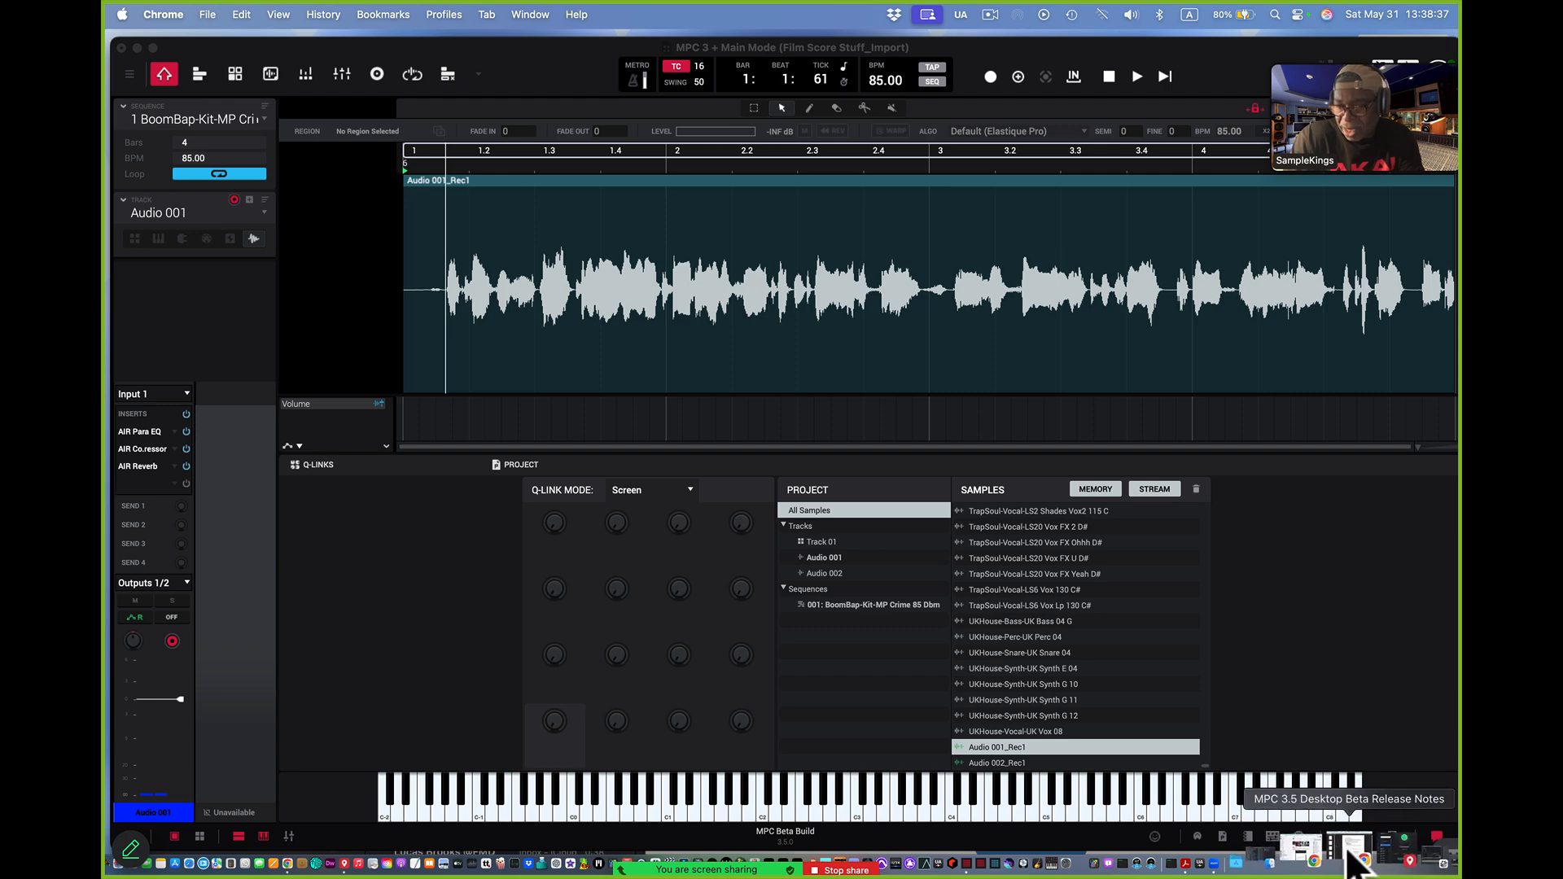
pyautogui.click(1347, 853)
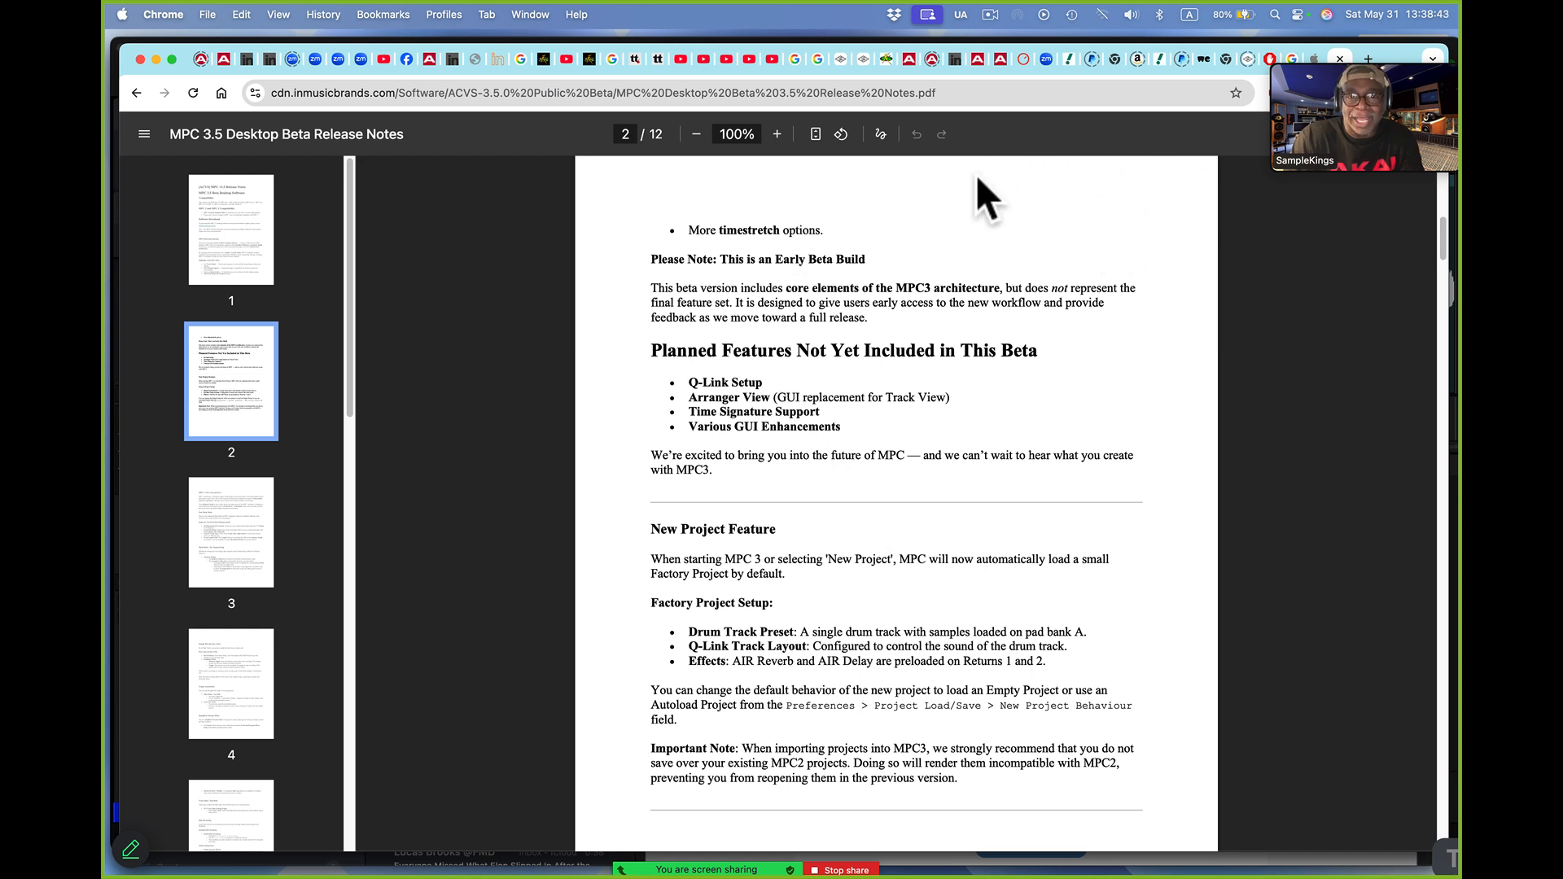
# Open the SampleKings.com tab and examine the lesson prices, payment codes, contact number and membership offer
pyautogui.click(886, 61)
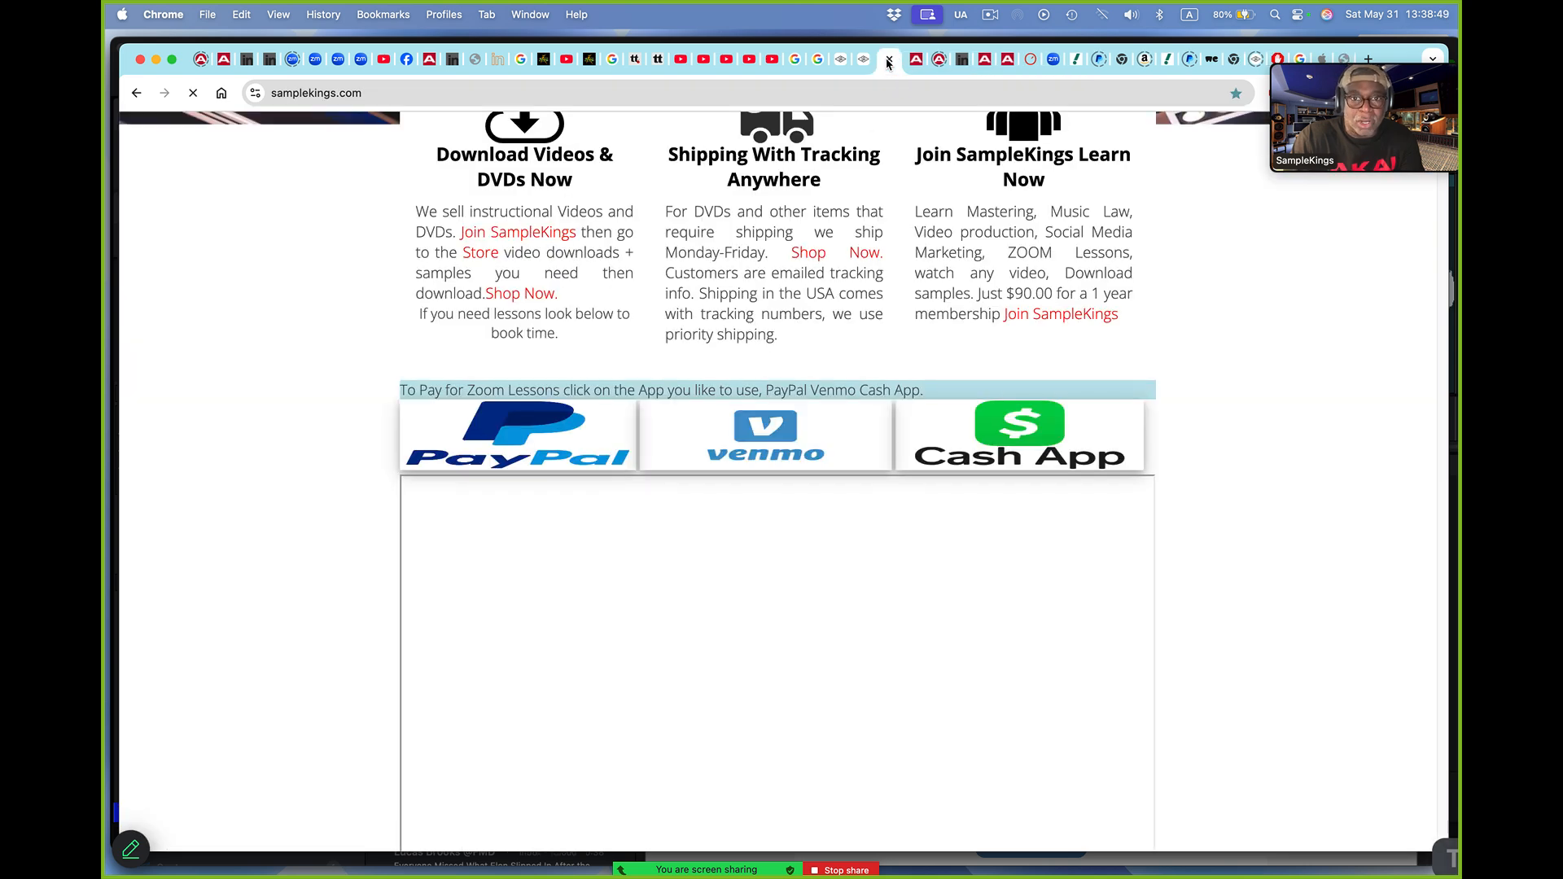
pyautogui.scroll(-3, 947, 355)
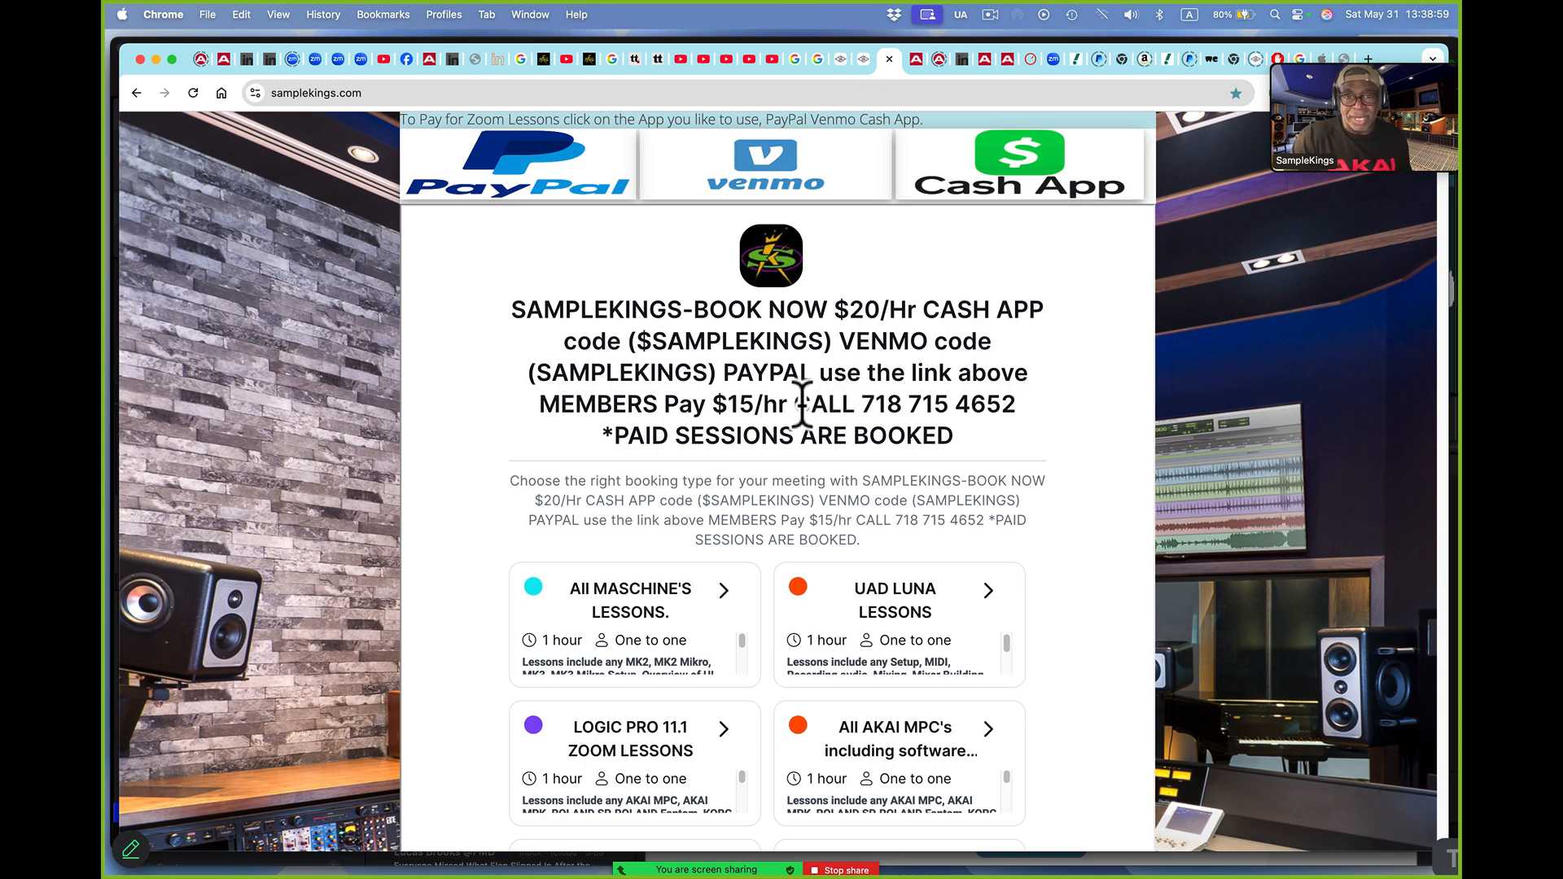
pyautogui.moveTo(794, 405); pyautogui.dragTo(1016, 405)
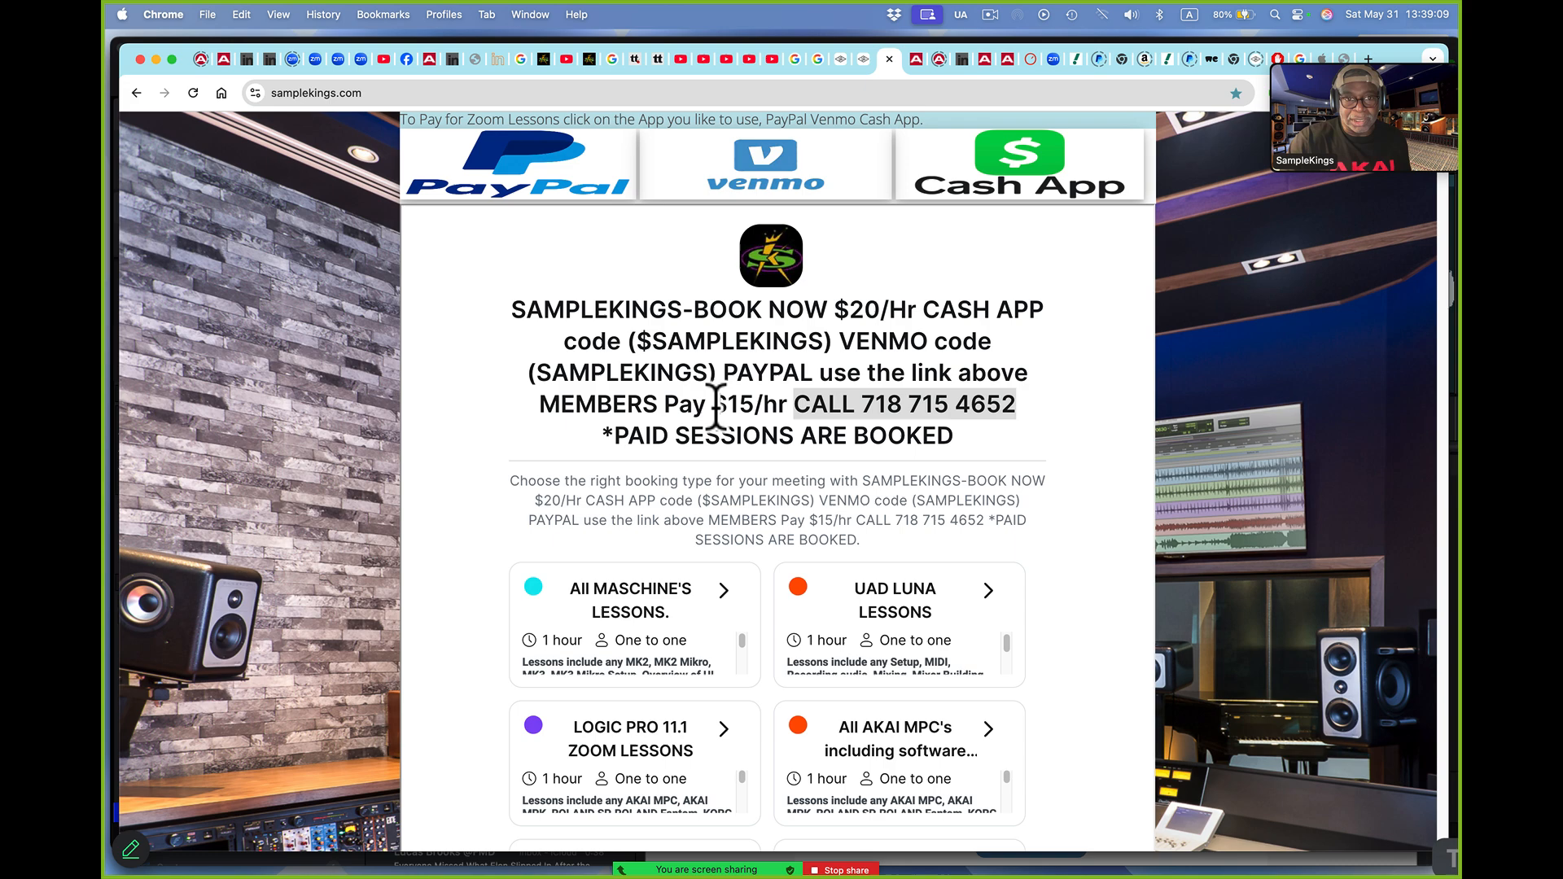
pyautogui.moveTo(639, 334); pyautogui.dragTo(812, 341)
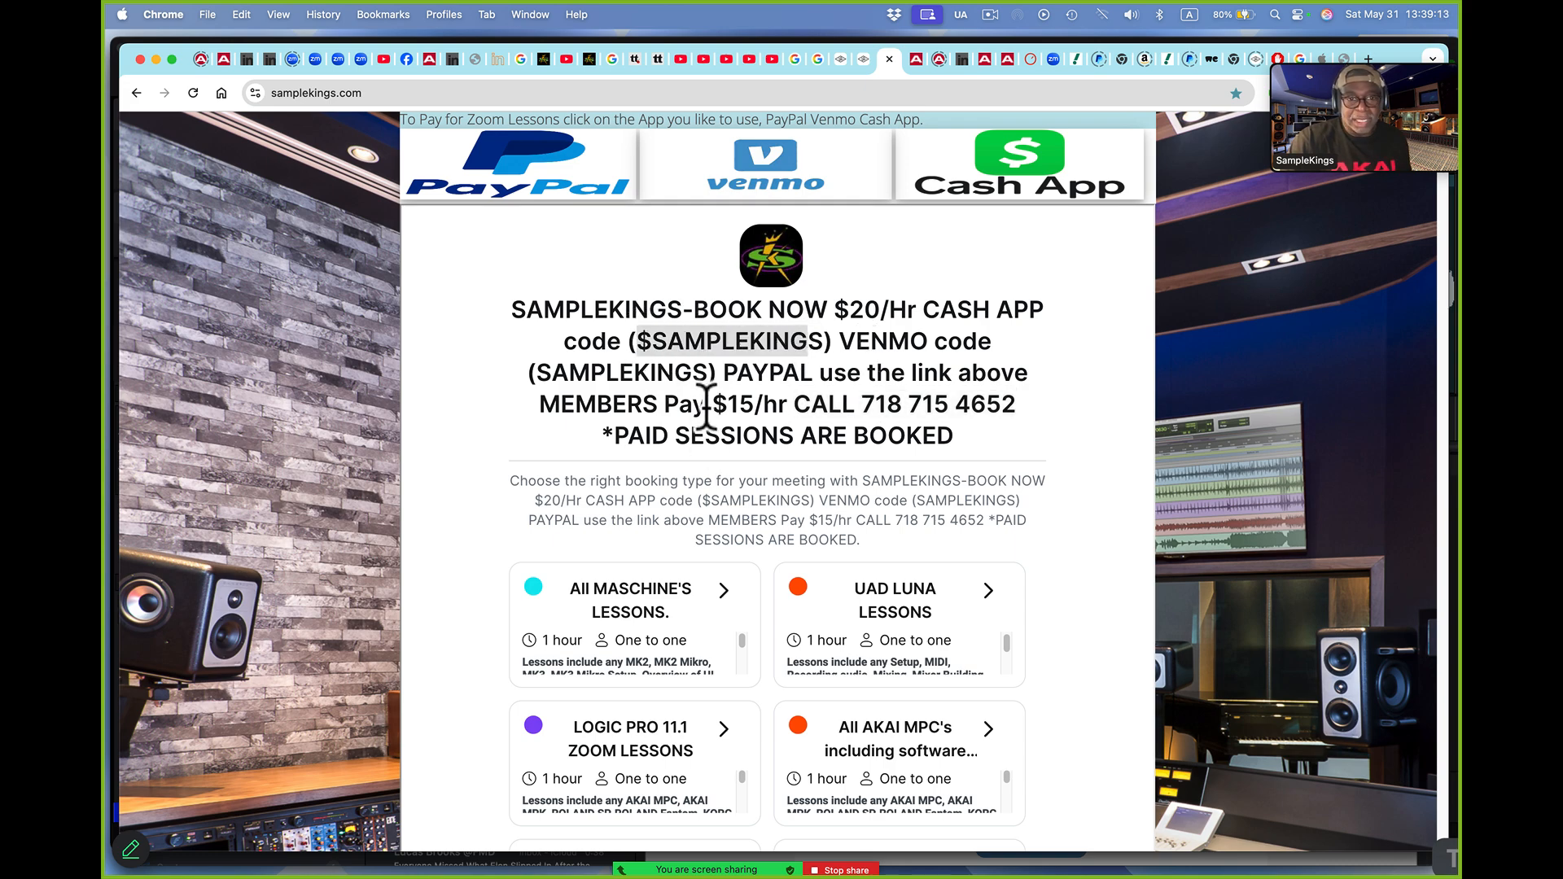
pyautogui.moveTo(537, 373); pyautogui.dragTo(707, 377)
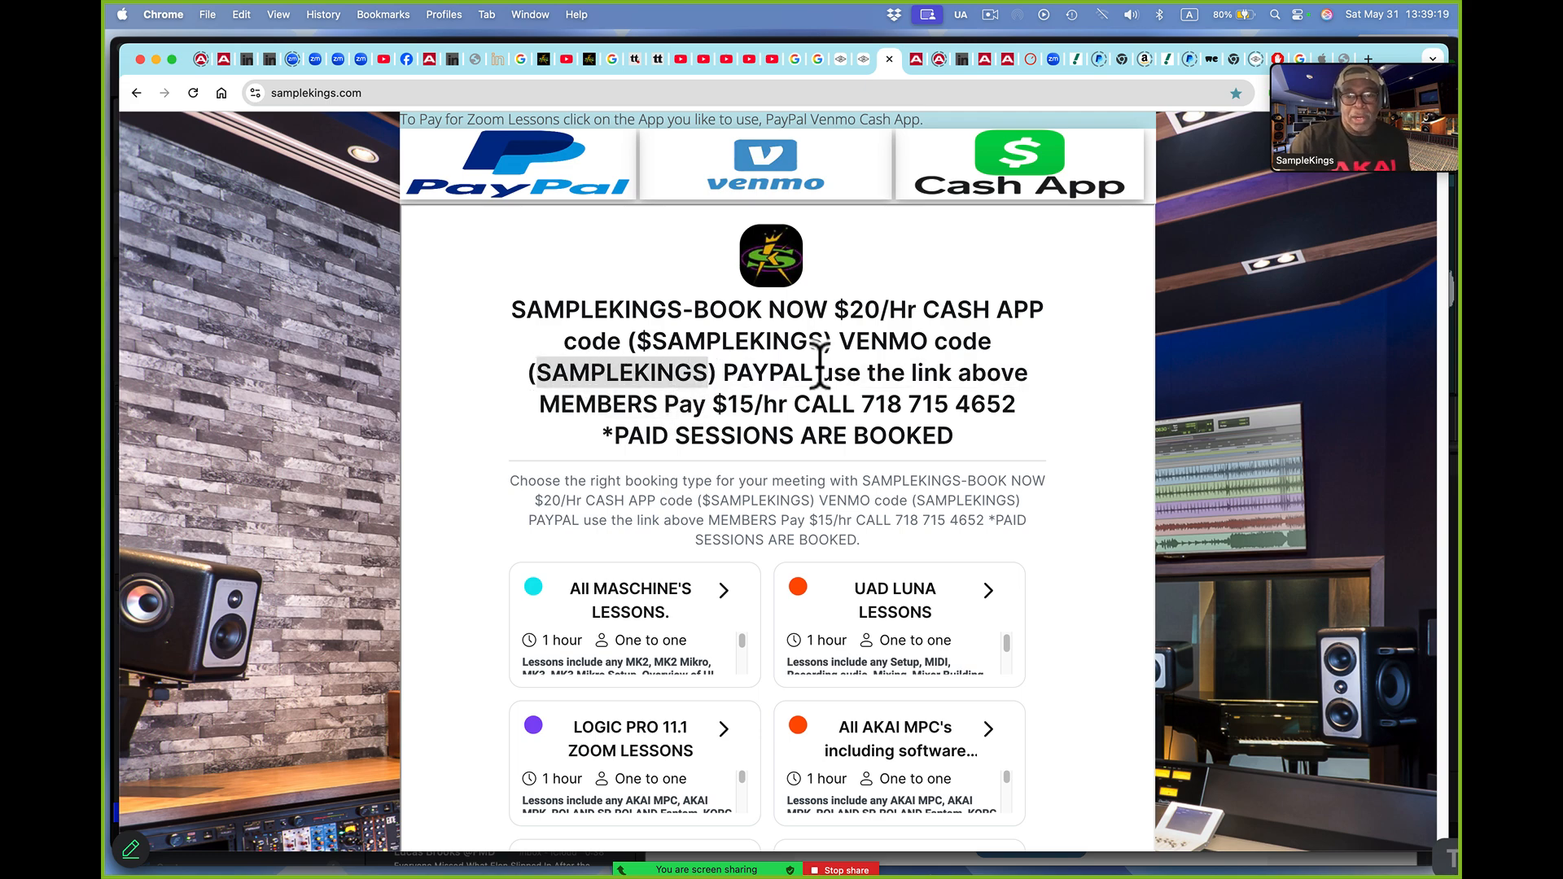
pyautogui.scroll(4, 976, 466)
pyautogui.scroll(4, 977, 471)
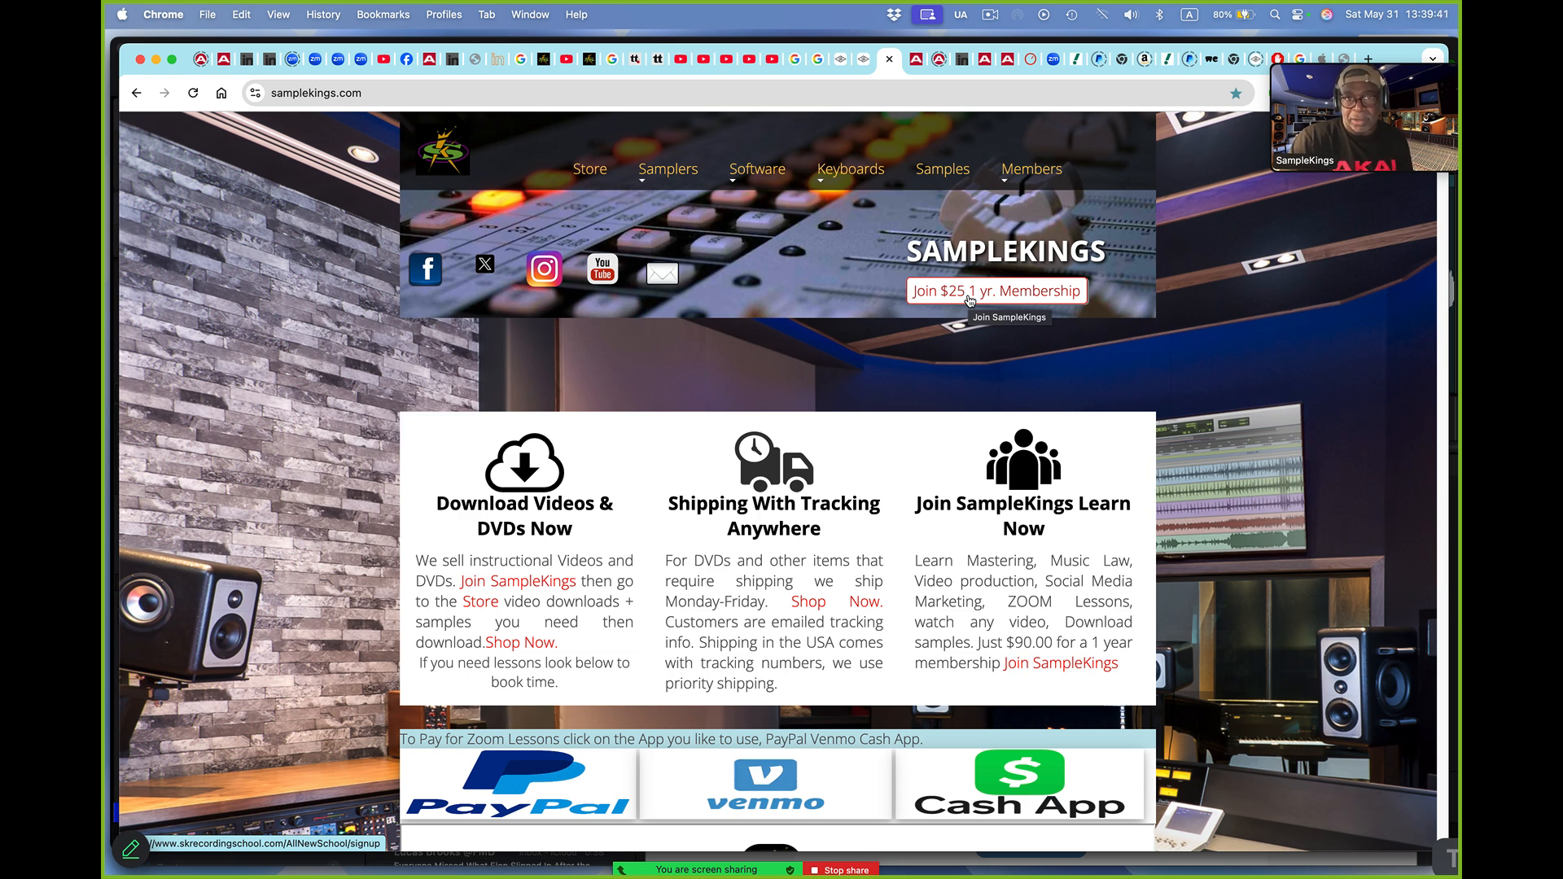
pyautogui.scroll(-3, 970, 300)
pyautogui.scroll(-10, 969, 300)
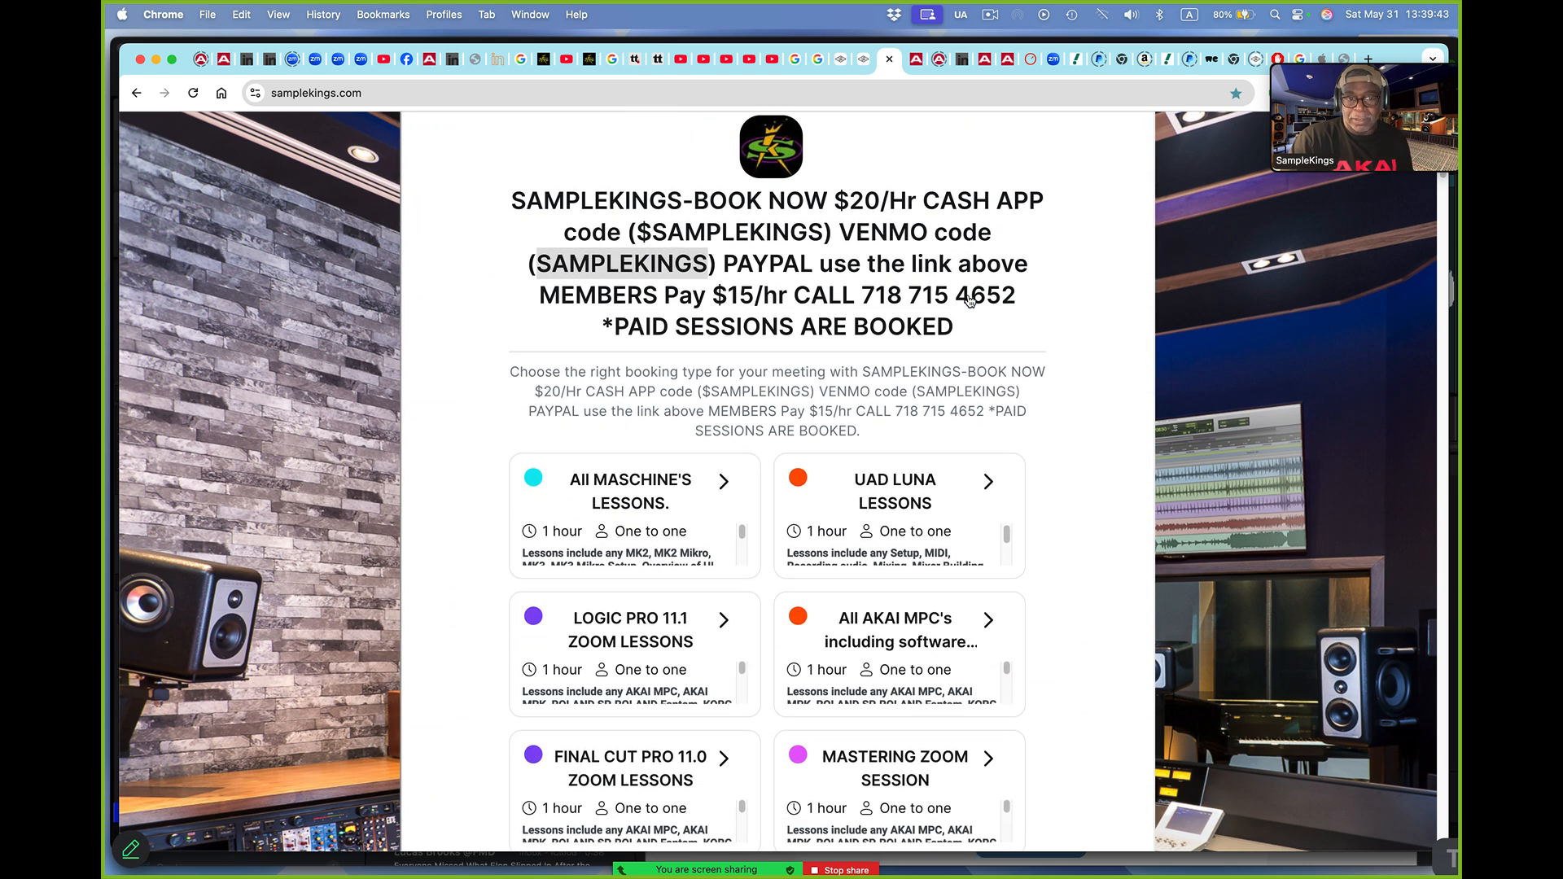
# Open the booking page for the AKAI MPC lessons including software and advance its calendar to June 2025
pyautogui.scroll(-1, 970, 300)
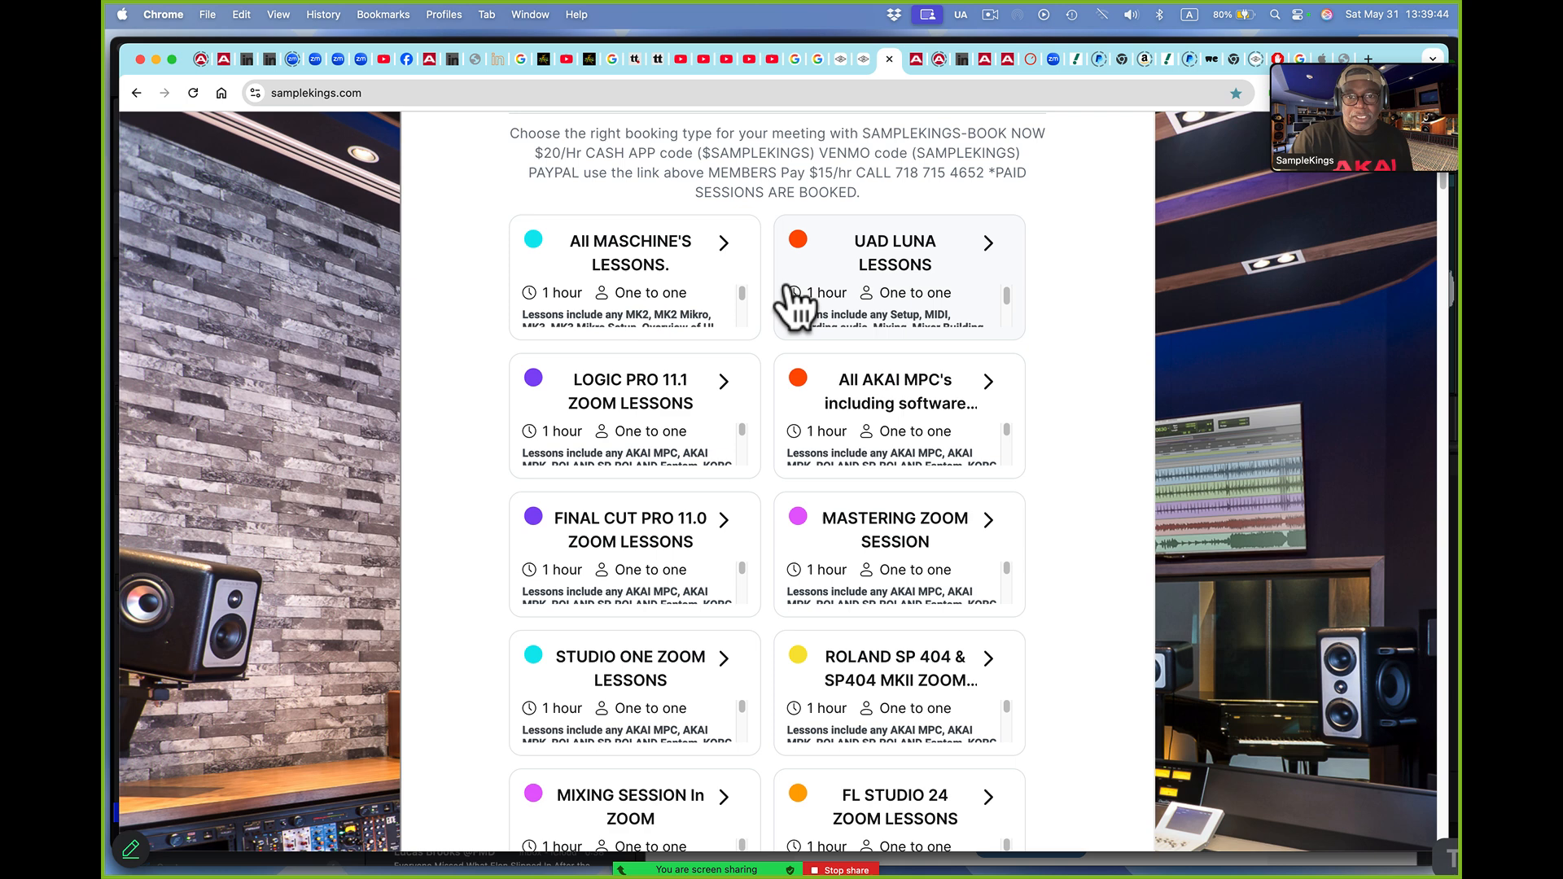
pyautogui.click(890, 446)
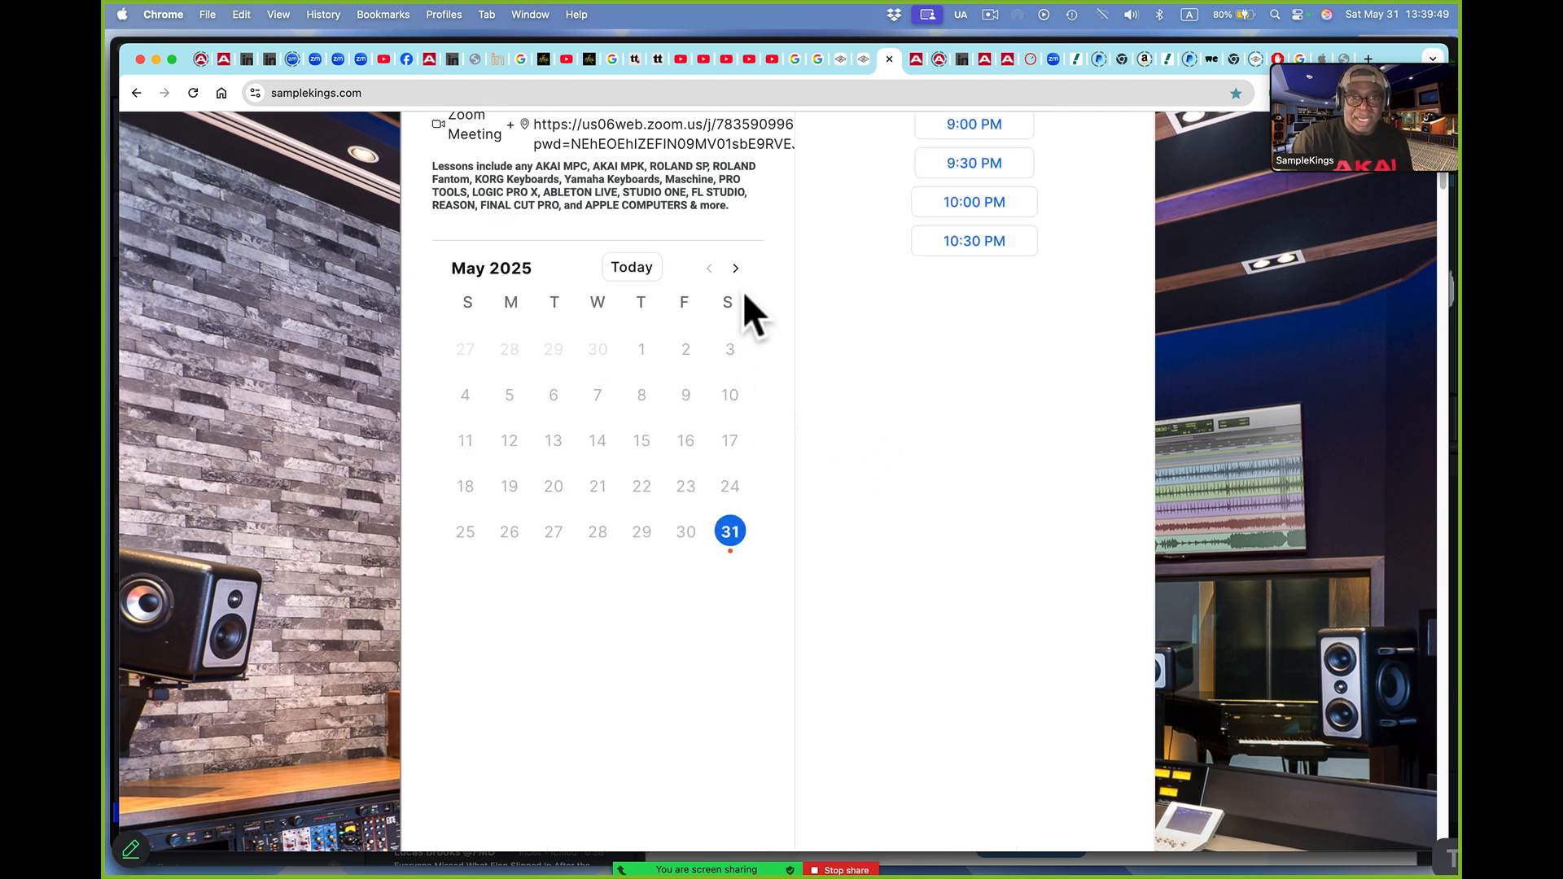
pyautogui.click(735, 270)
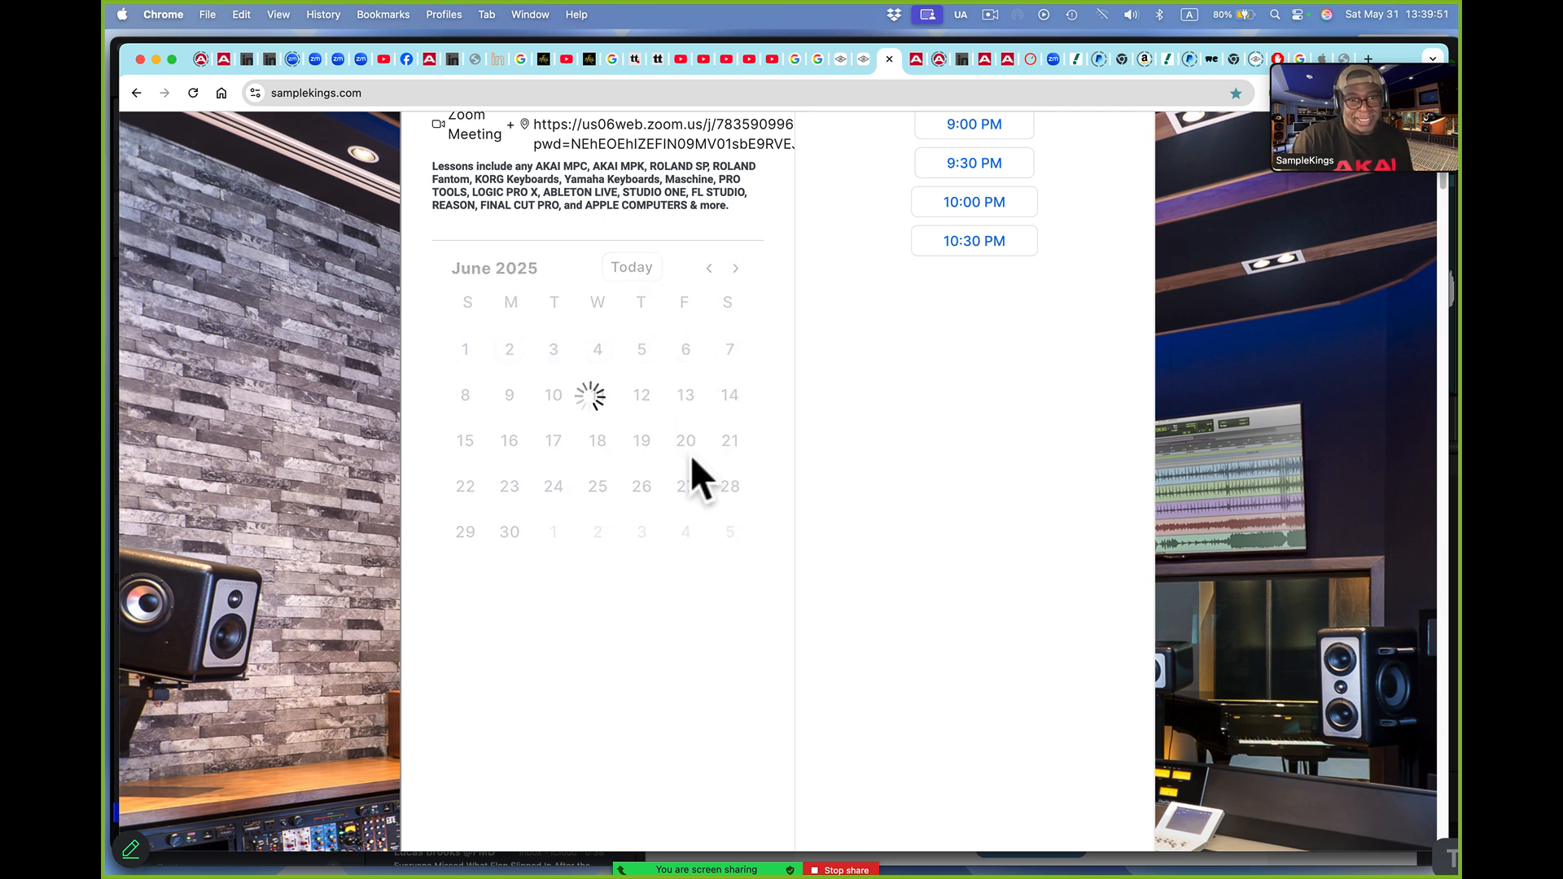